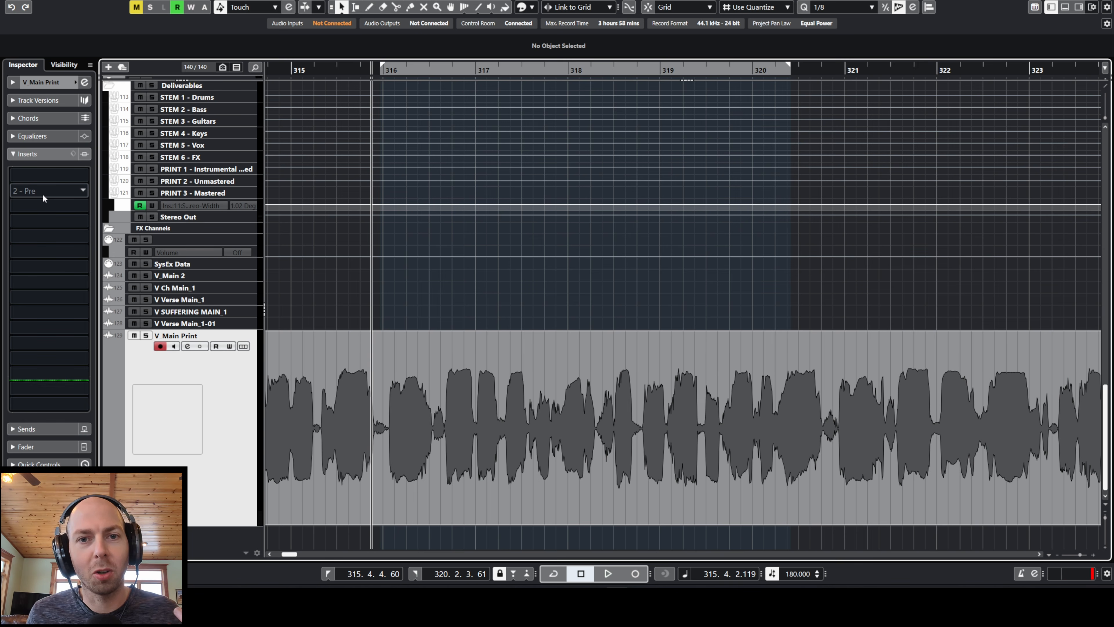
Step: Insert the DeBreath Mono plug-in in the second insert slot of the V_Main Print track
left_click(42, 193)
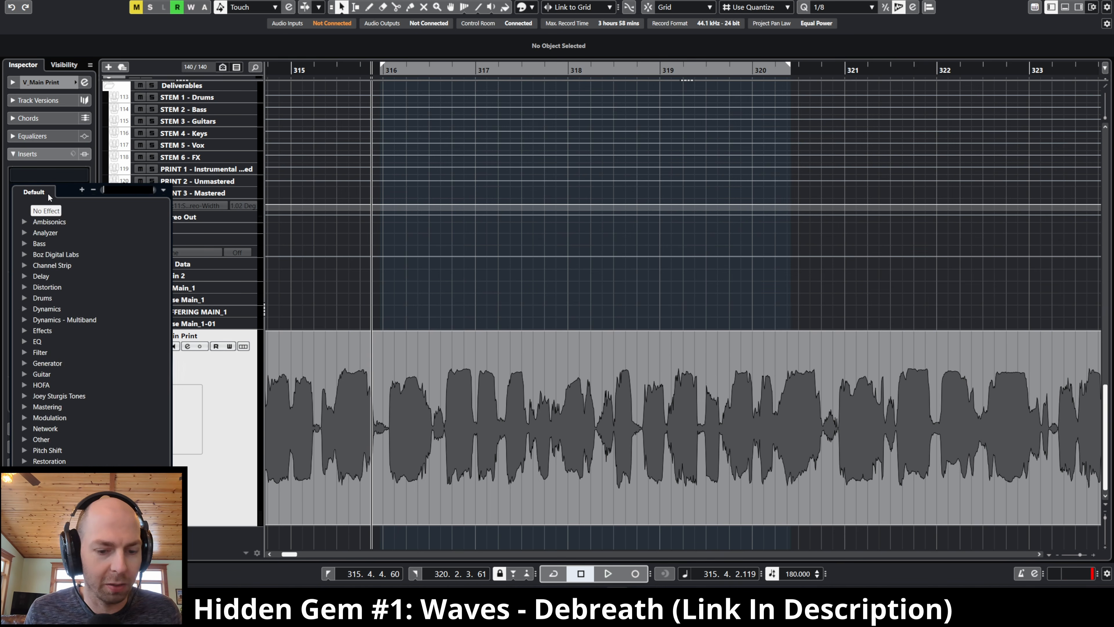
type("deb")
key("Return")
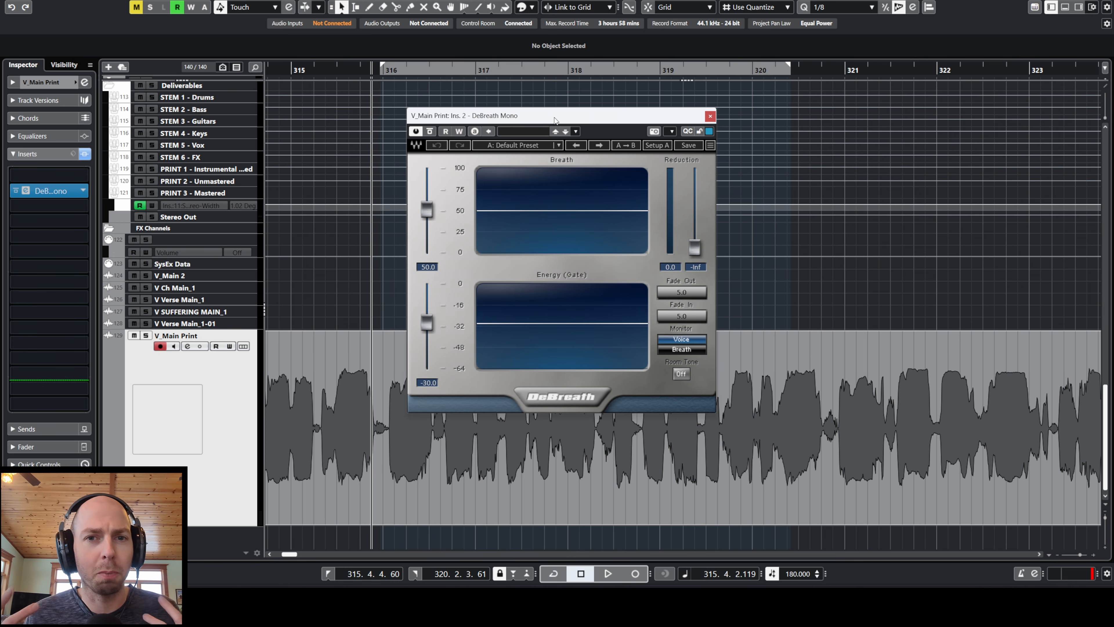
left_click_drag(558, 117, 574, 107)
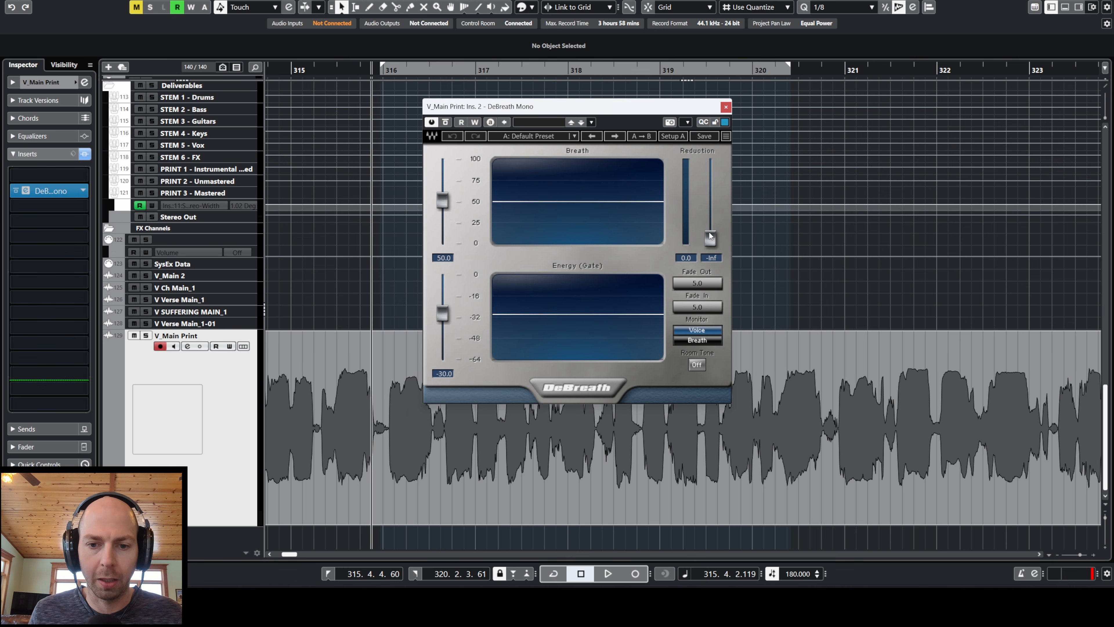
Step: Try out DeBreath's Reduction at -79.5, the Energy gate at -23.2 and small changes to the Breath threshold
left_click_drag(711, 244, 713, 250)
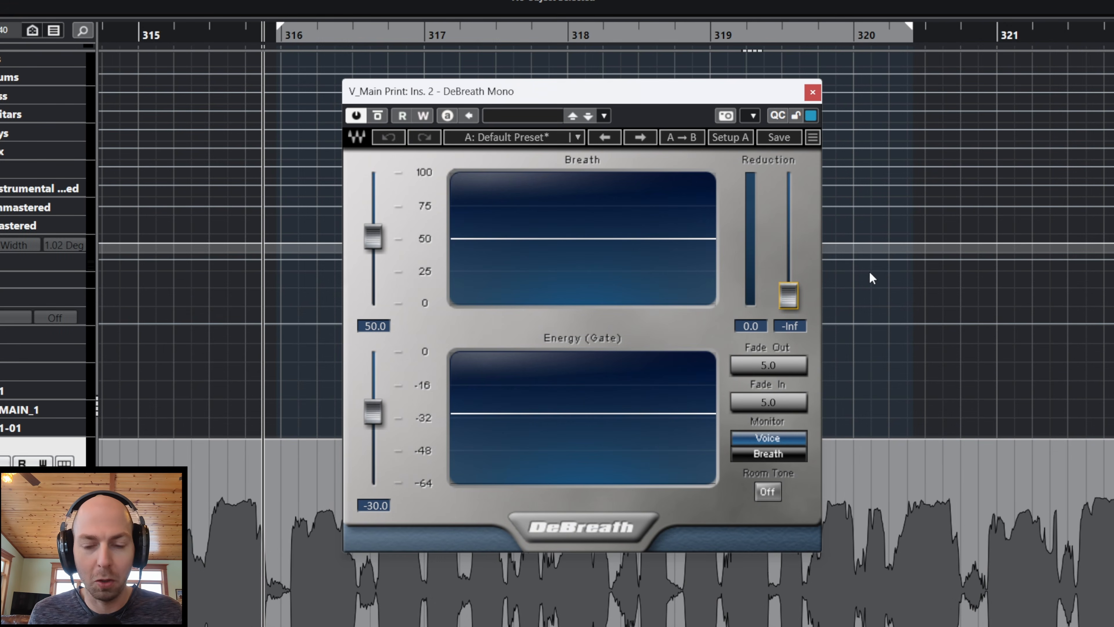
mouse_move(788, 287)
left_mouse_down()
mouse_move(788, 178)
mouse_move(789, 294)
left_mouse_up()
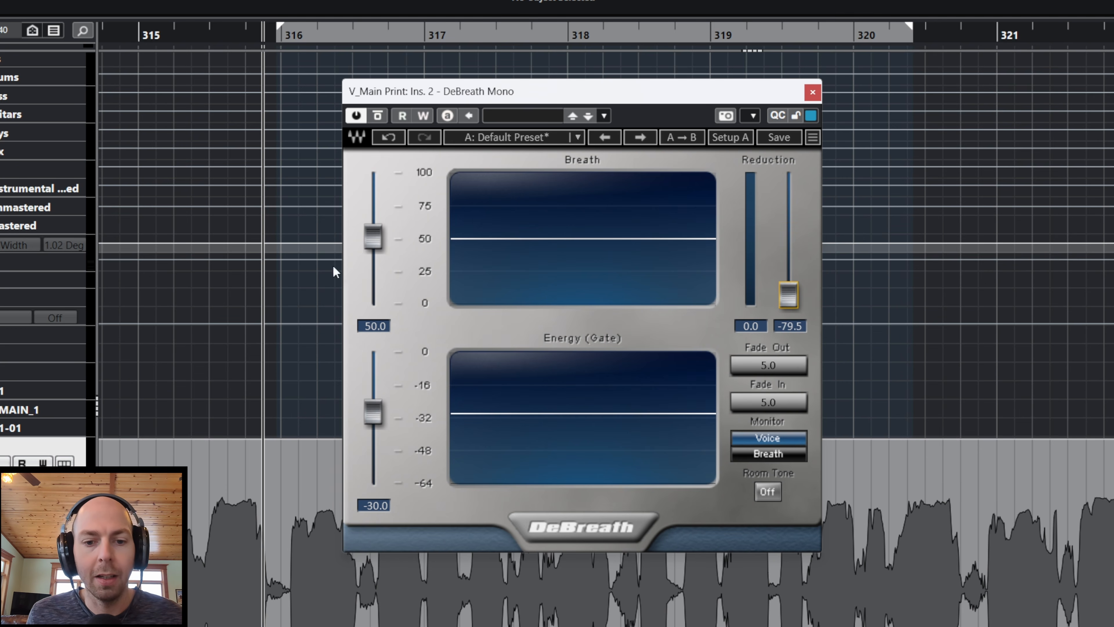
mouse_move(376, 237)
left_mouse_down()
mouse_move(373, 210)
mouse_move(374, 241)
left_mouse_up()
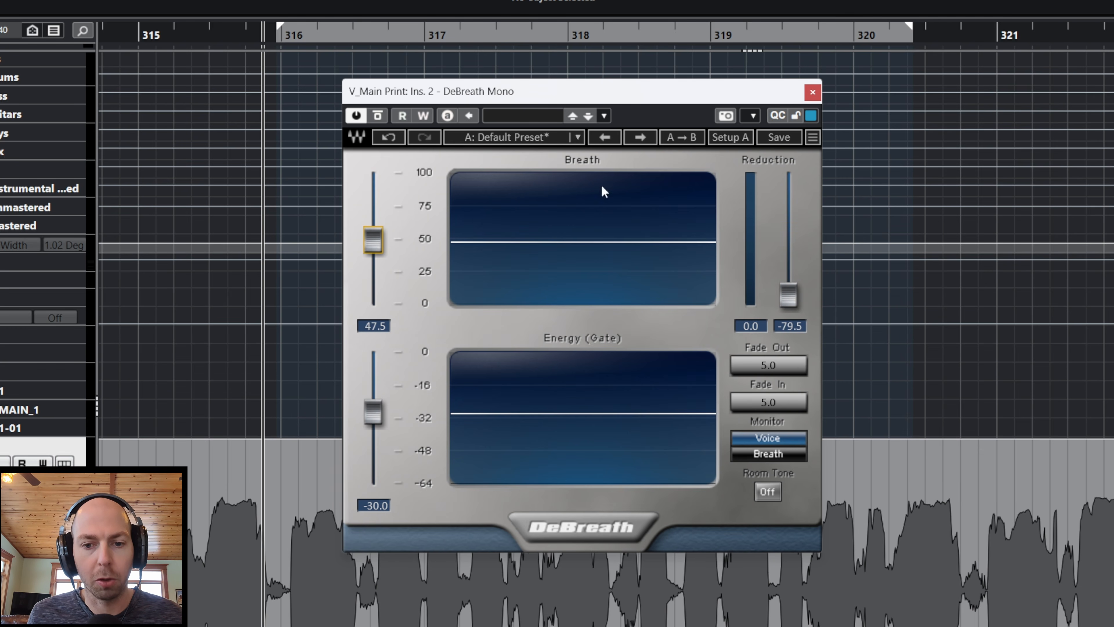
left_click_drag(371, 423, 375, 426)
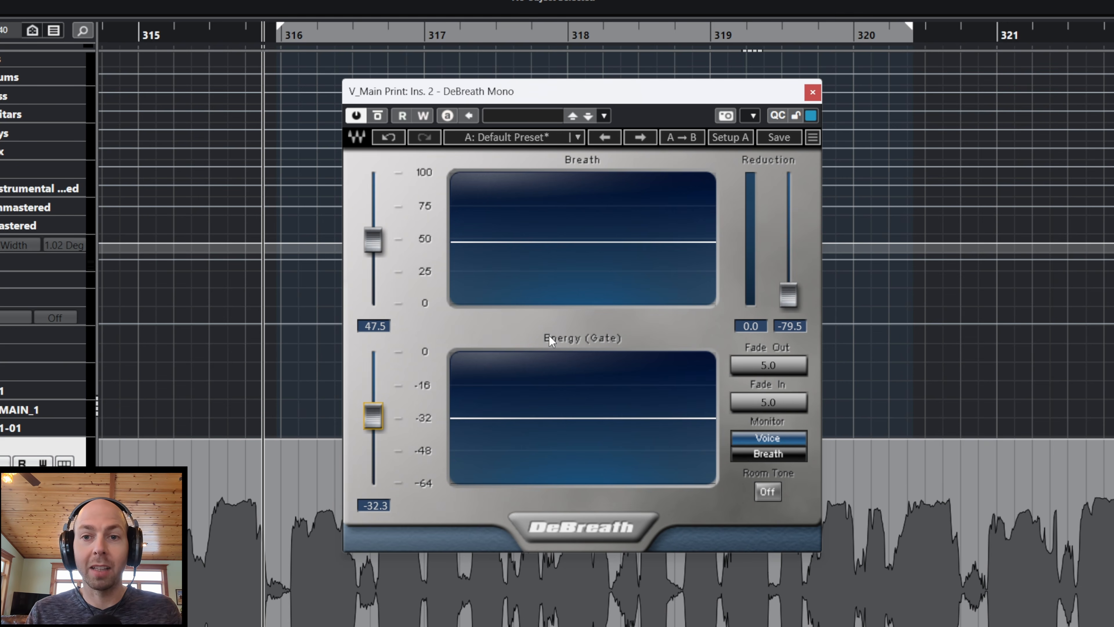
left_click_drag(375, 427, 376, 408)
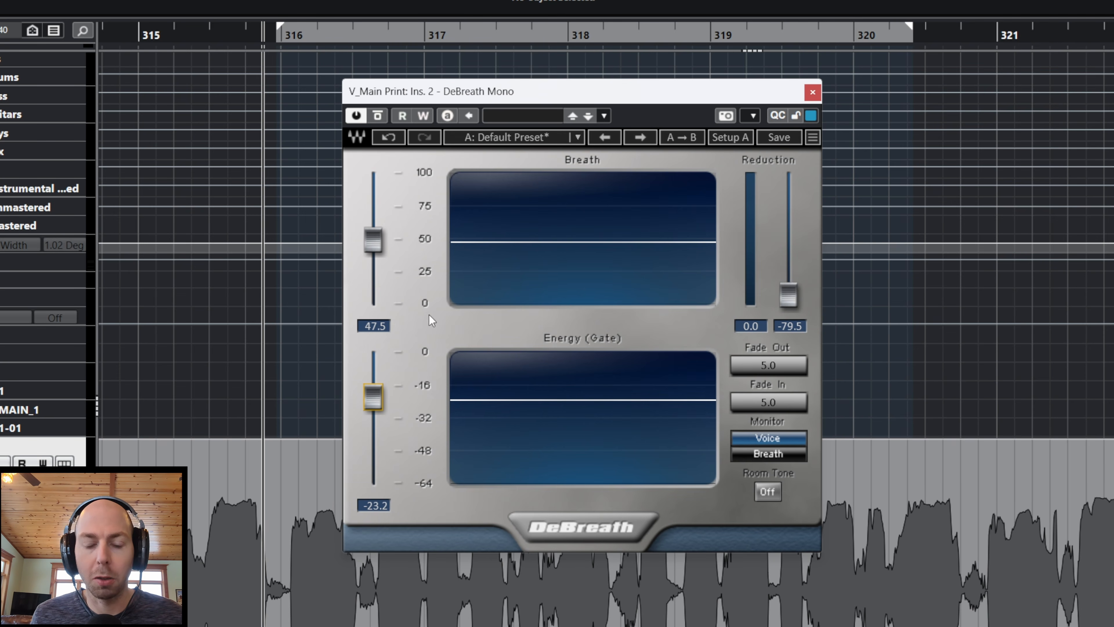
mouse_move(373, 241)
left_mouse_down()
mouse_move(373, 212)
mouse_move(373, 231)
left_mouse_up()
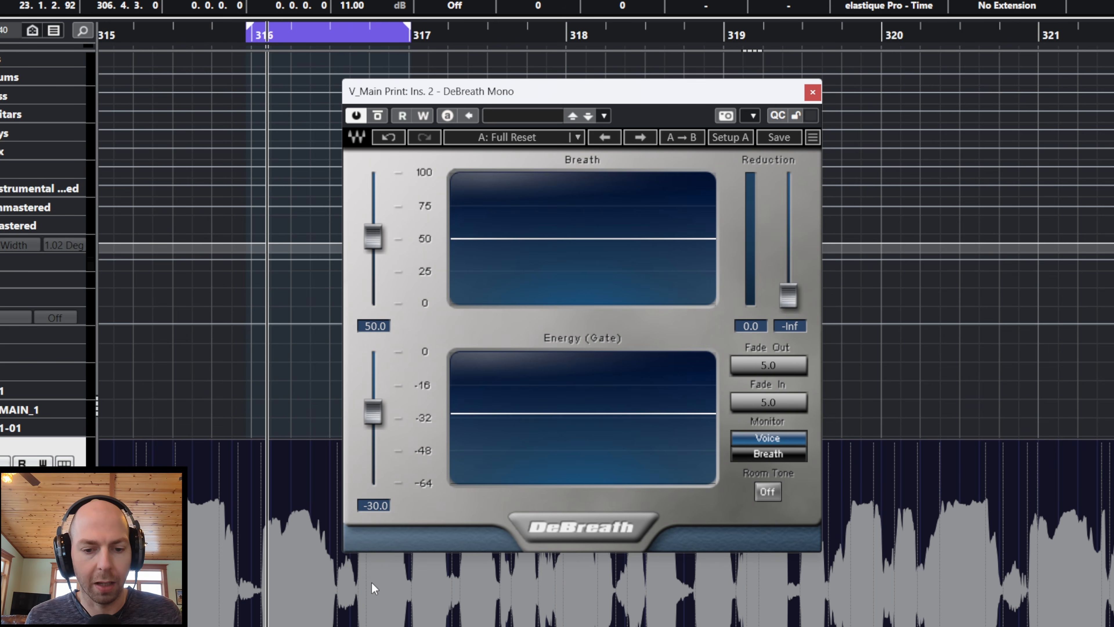
Step: Play the looped vocal and set DeBreath's Breath threshold to 42.5 and Energy gate to -23.8
key("space")
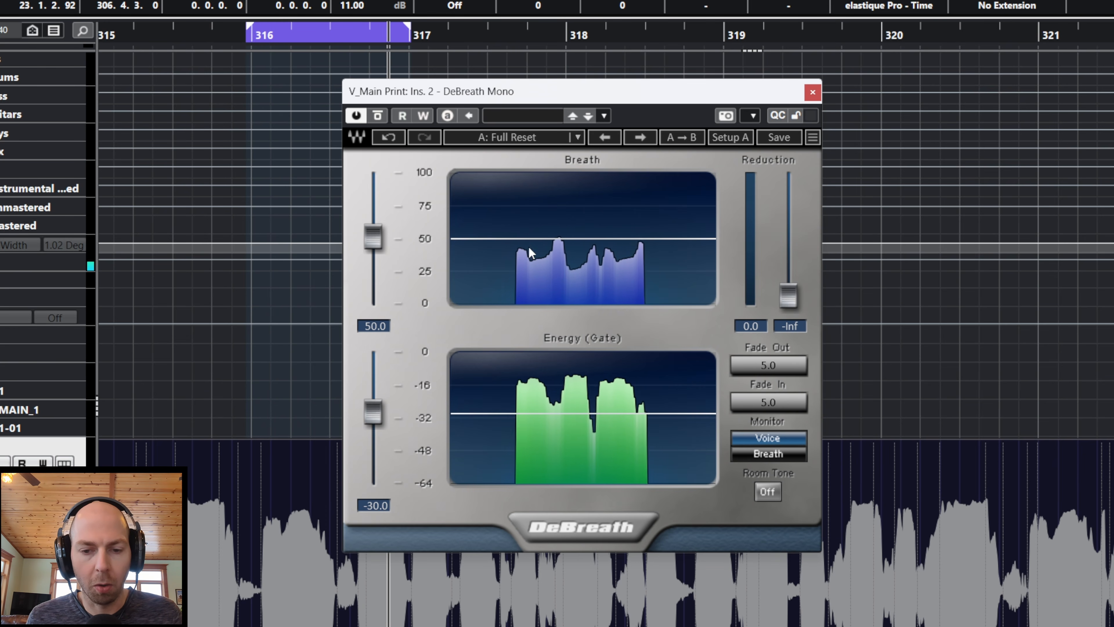
left_click_drag(373, 238, 373, 244)
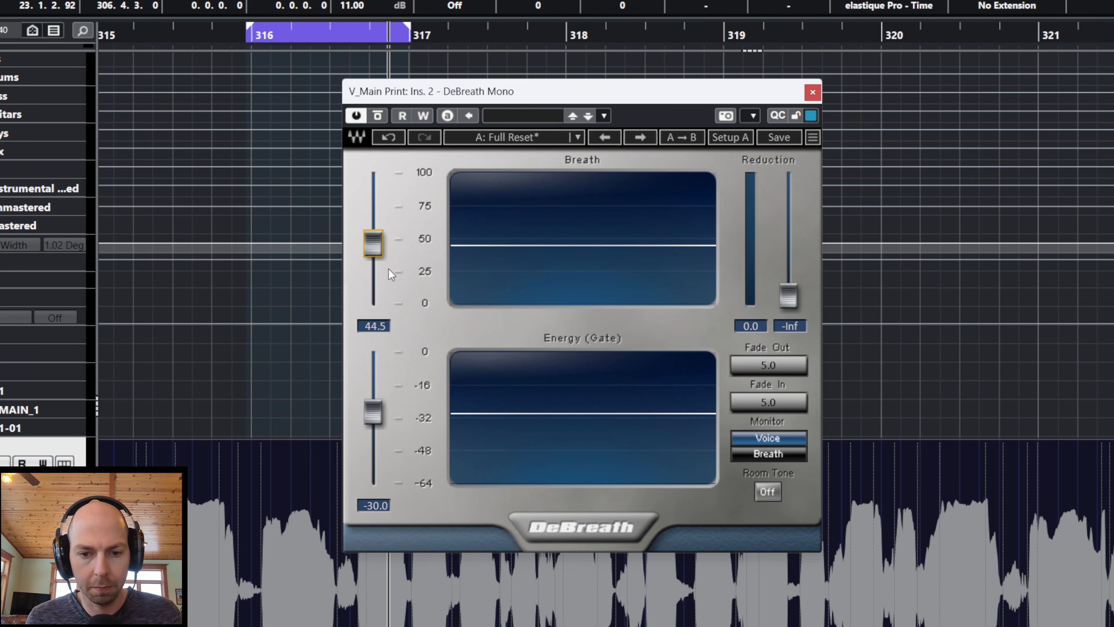
key("space")
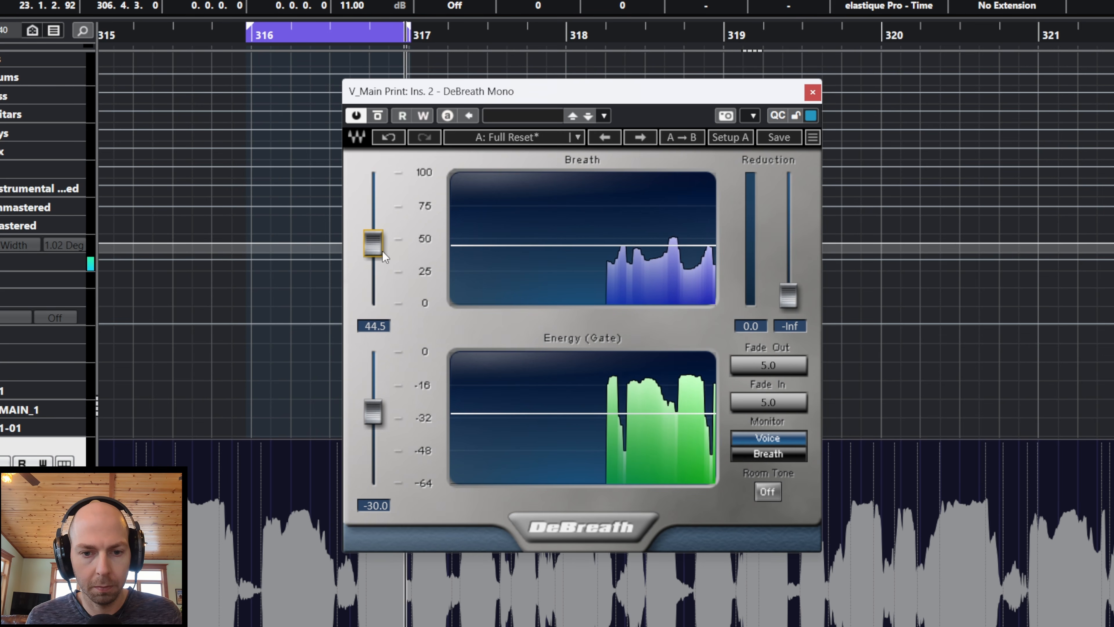
left_click_drag(376, 247, 376, 250)
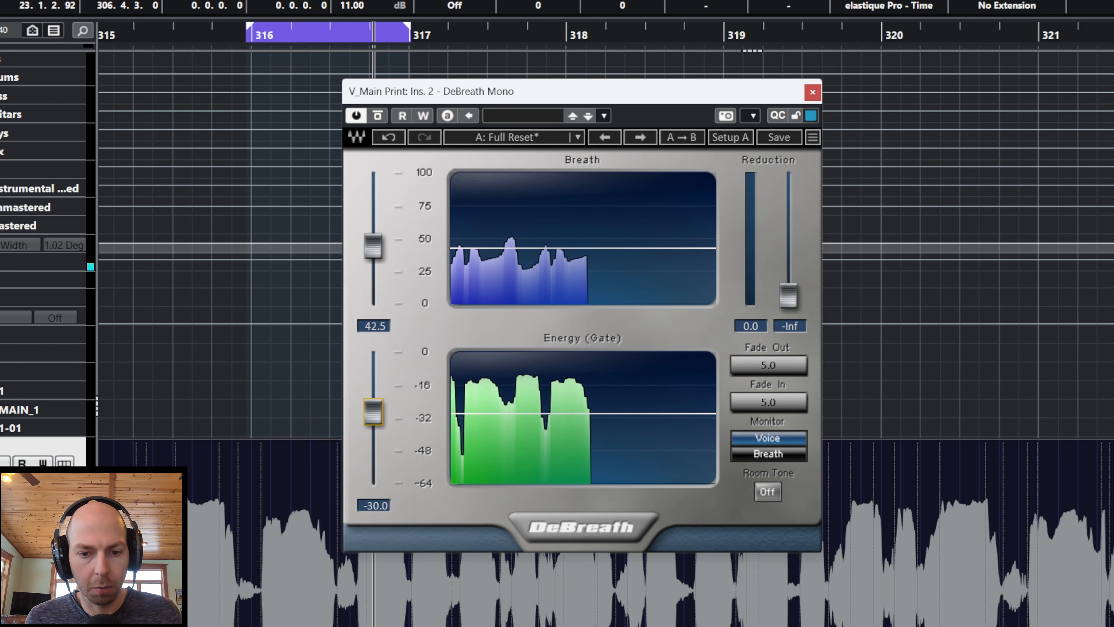
left_click_drag(373, 412, 372, 399)
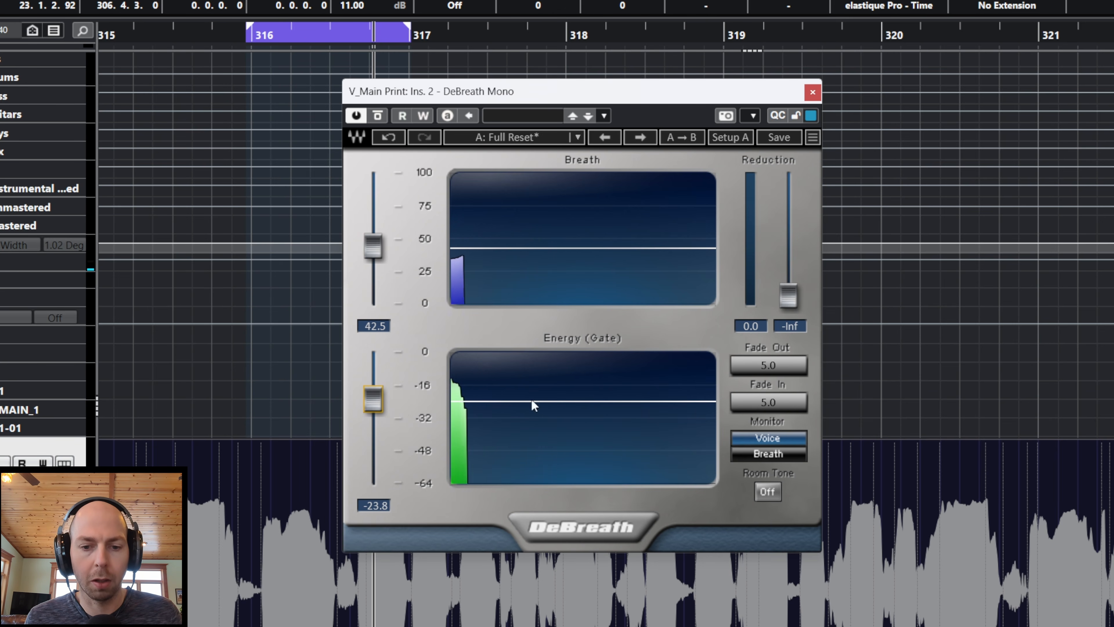
key("space")
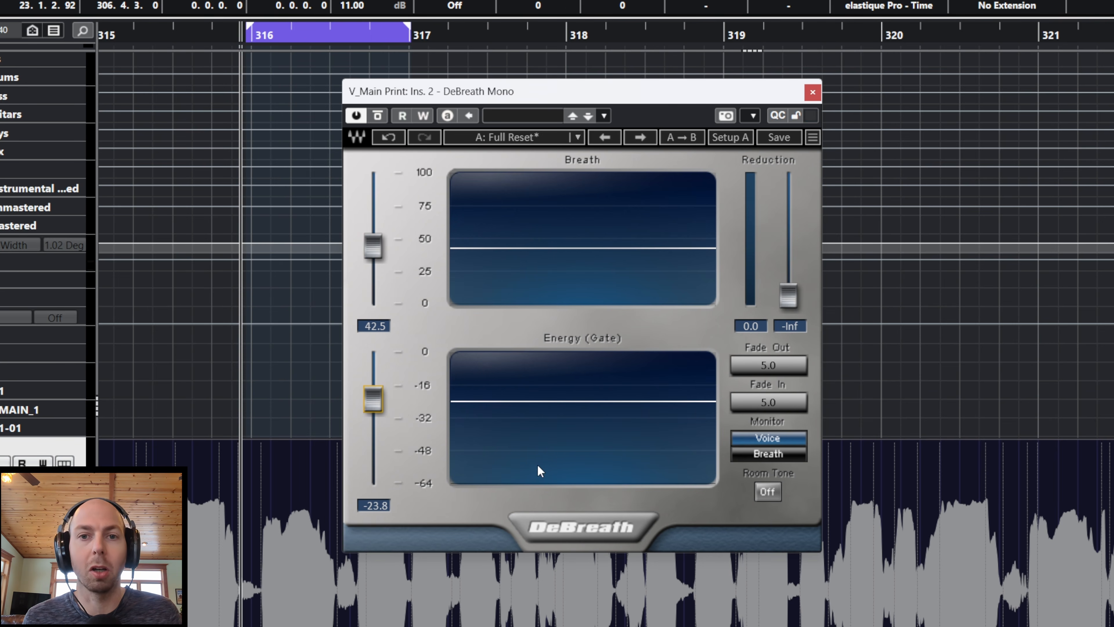
Step: Audition the breath removal at full reduction, and set DeBreath's Reduction to -16.5
key("space")
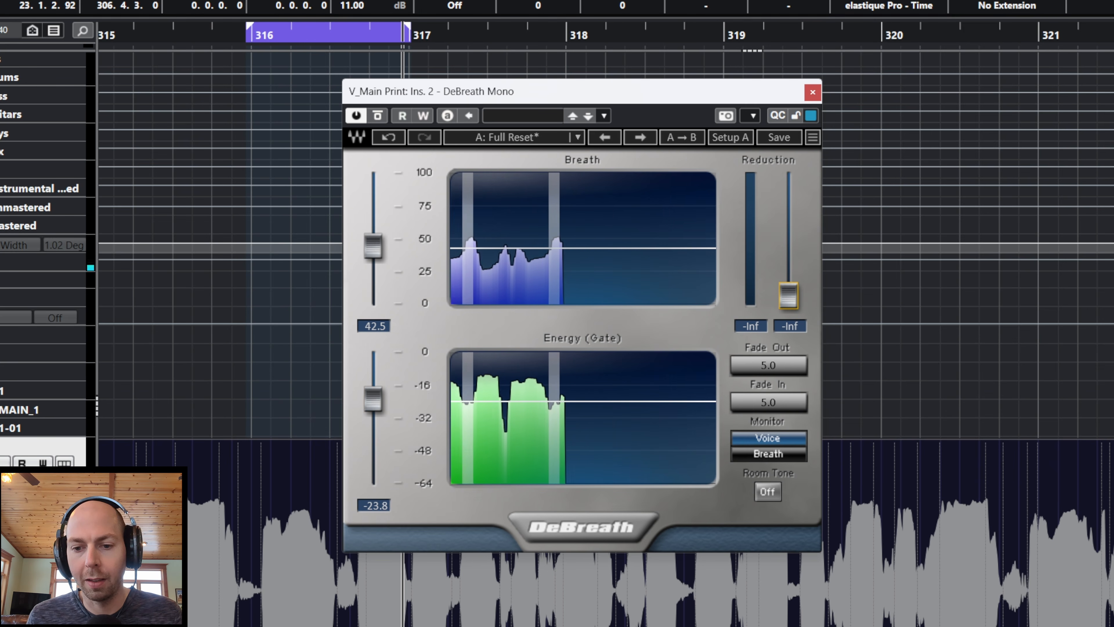
mouse_move(788, 297)
left_mouse_down()
mouse_move(789, 244)
mouse_move(789, 296)
left_mouse_up()
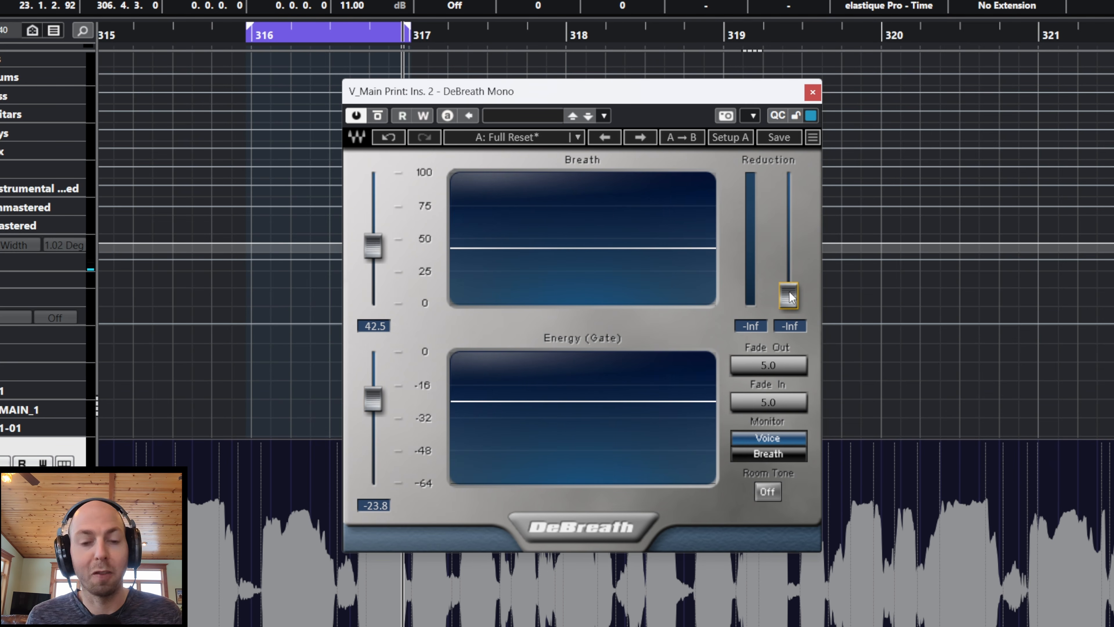
left_click_drag(788, 296, 791, 206)
Step: Monitor only the breaths during playback, setting the Energy gate to -21.7 and the Breath threshold to 26.5
left_click(775, 454)
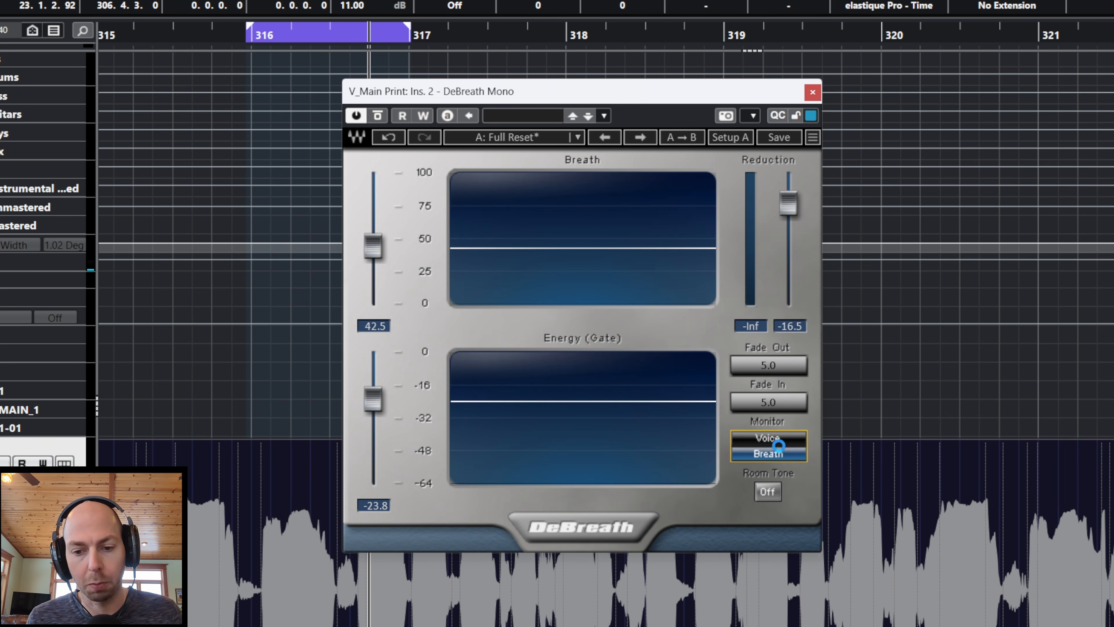
key("space")
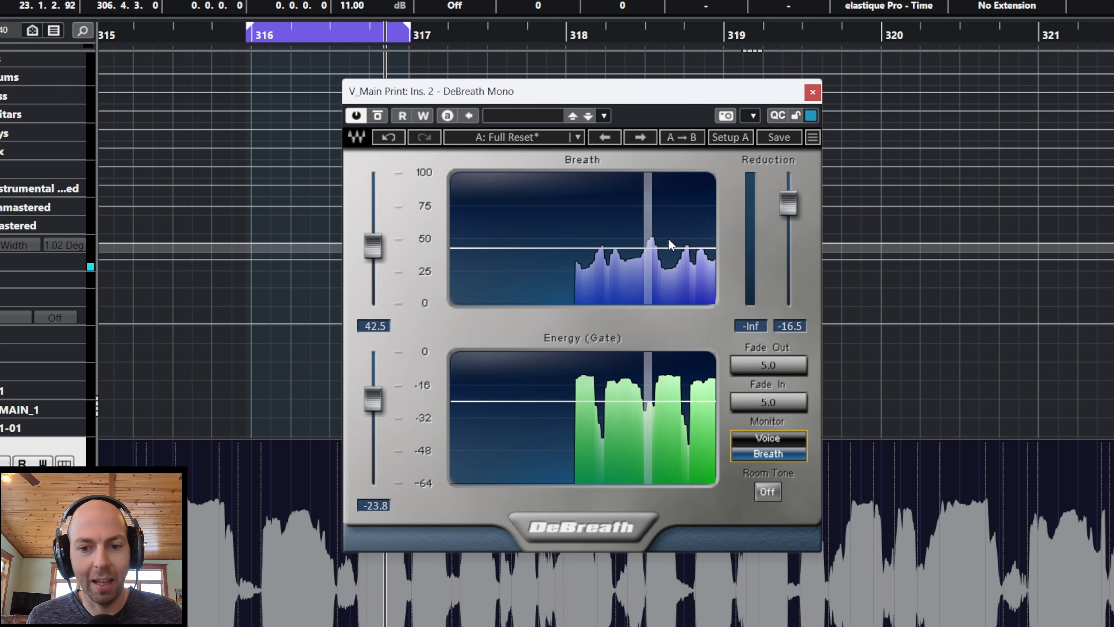
left_click(461, 36)
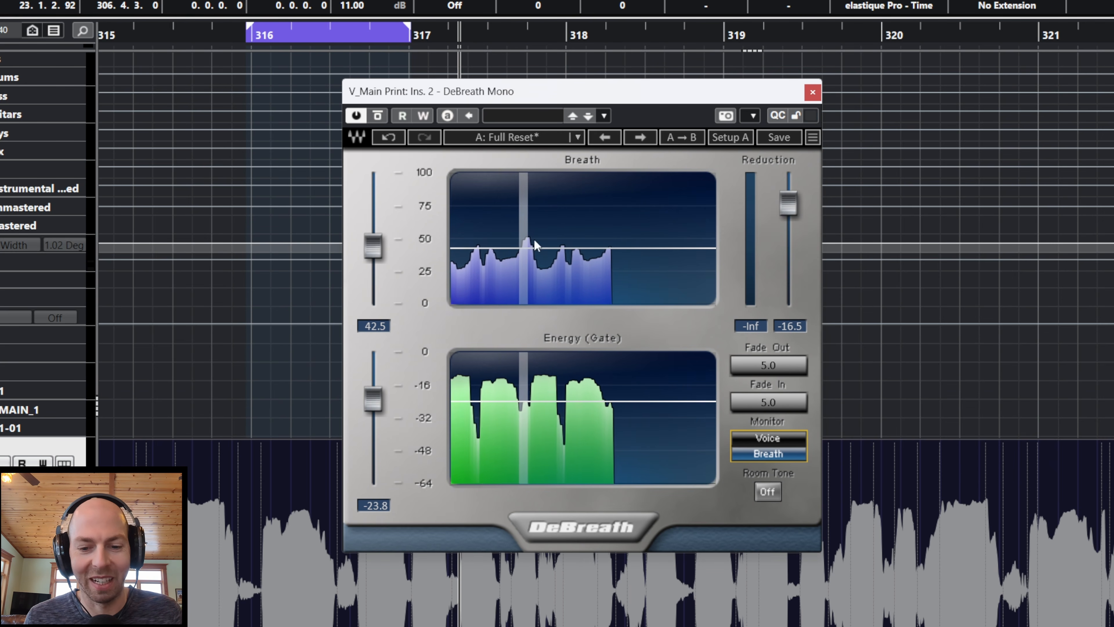
key("space")
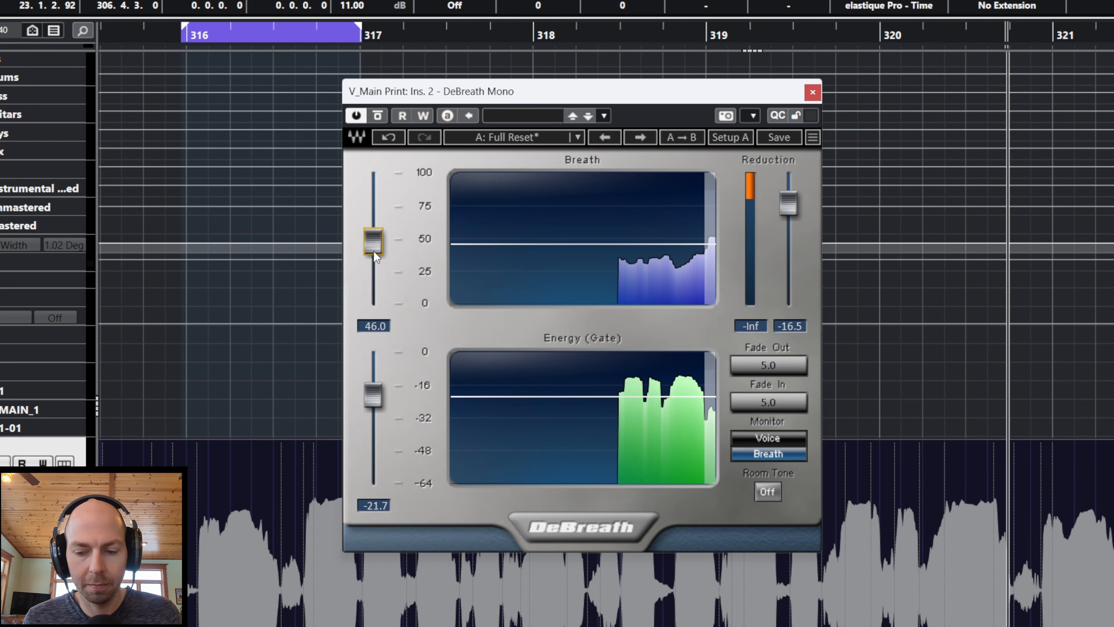
left_click_drag(376, 254, 376, 282)
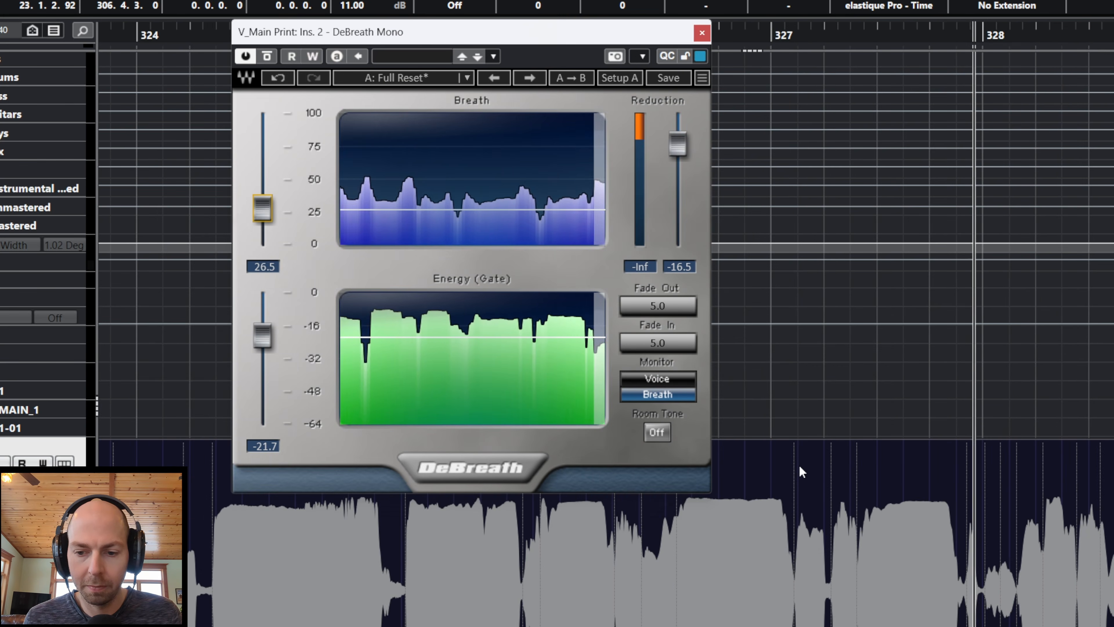
key("space")
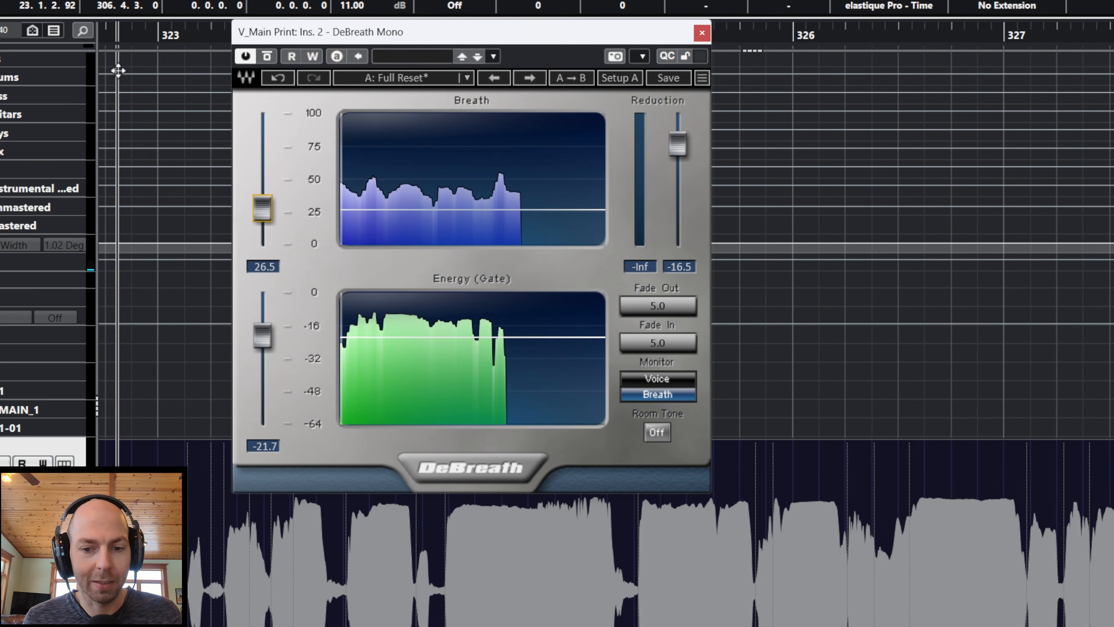
Step: Switch DeBreath's monitor back to Voice, and toggle Room Tone on and off again
left_click(646, 377)
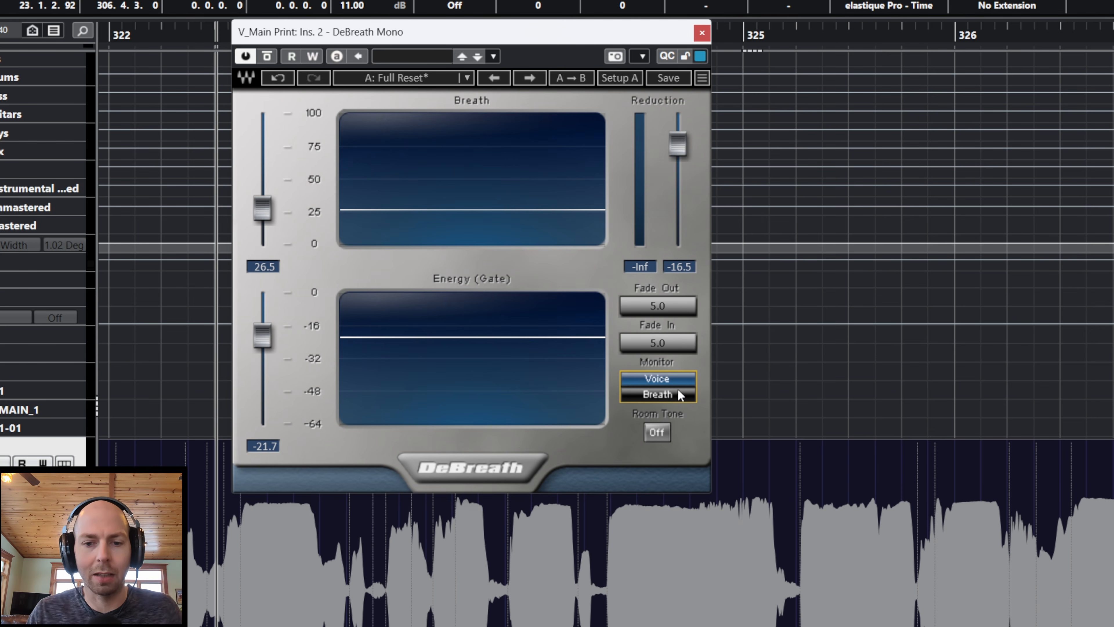
left_click(658, 432)
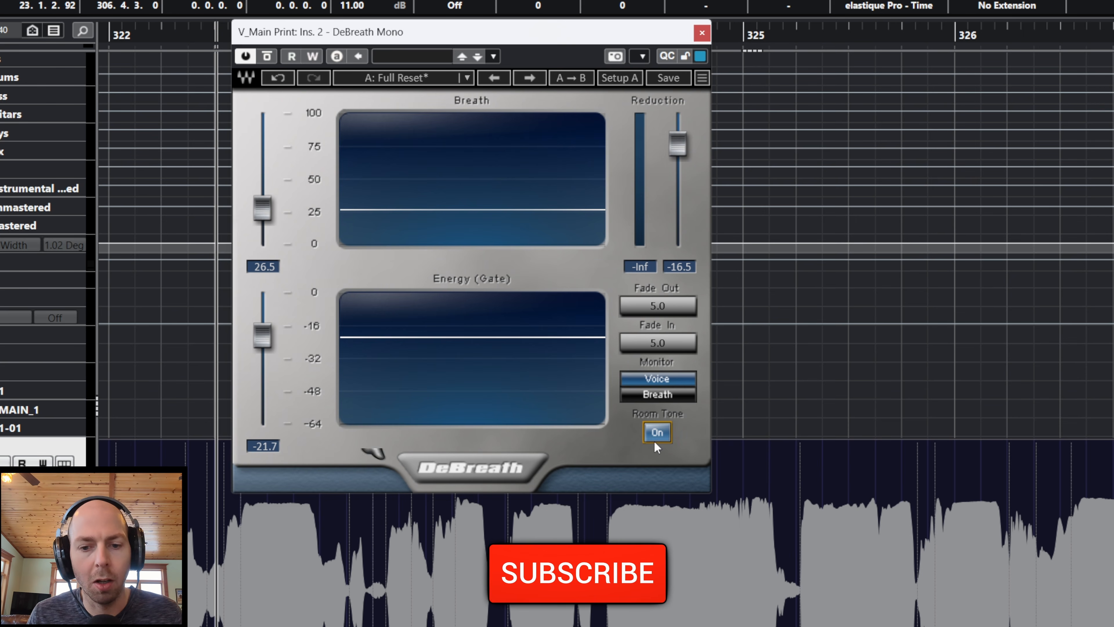
left_click(656, 441)
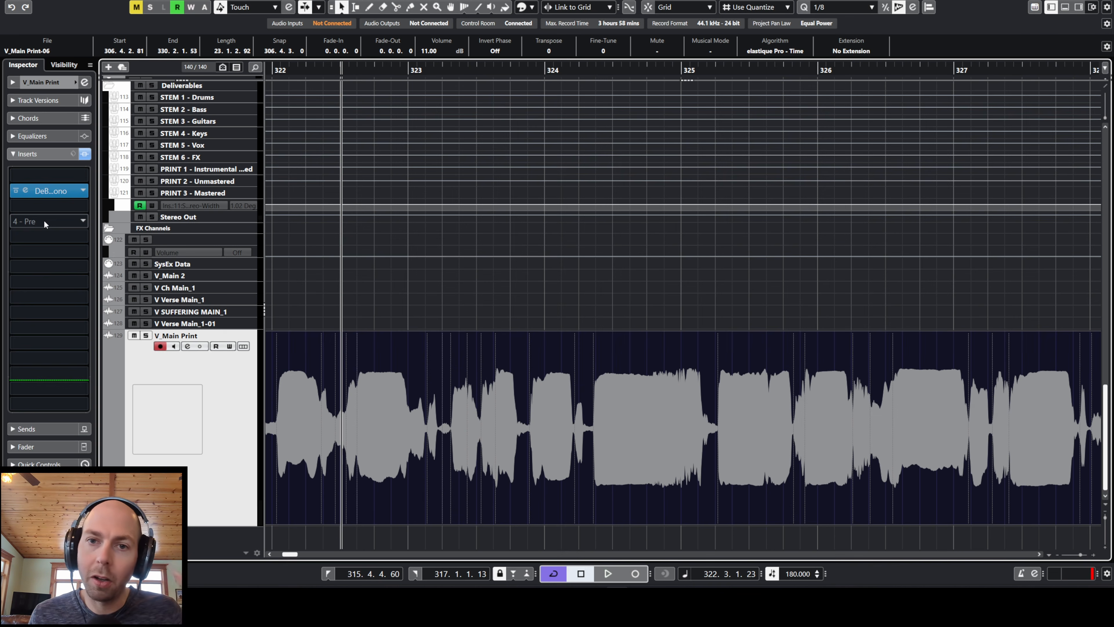
Step: Insert the C6 Stereo multiband compressor in the fourth insert slot of the V_Main Print track
left_click(44, 221)
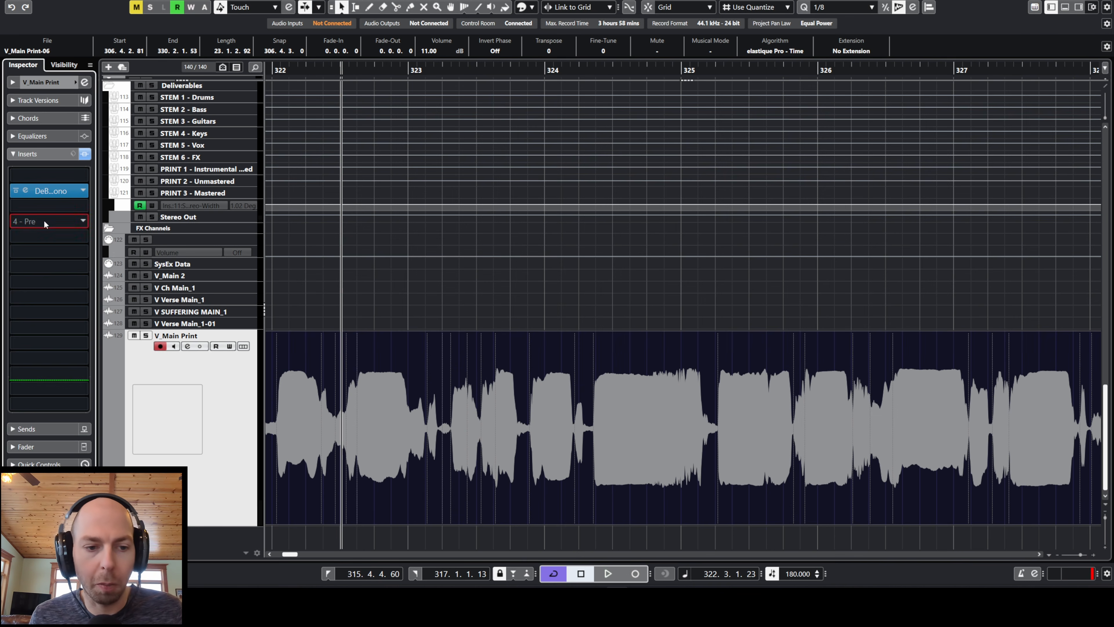
left_click(44, 221)
type("c6")
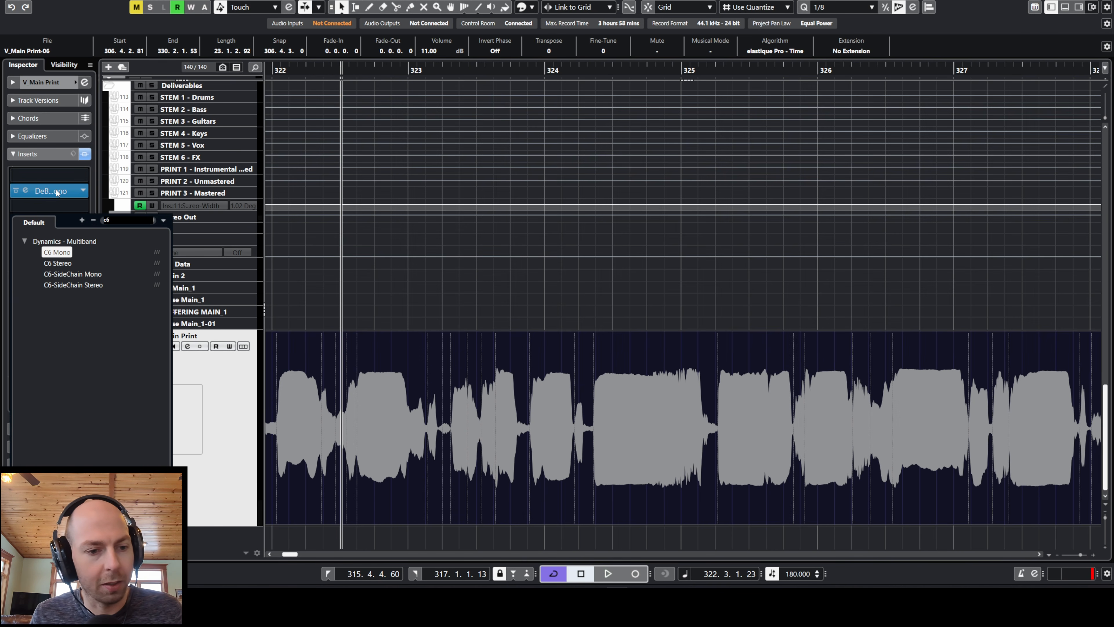
left_click(54, 264)
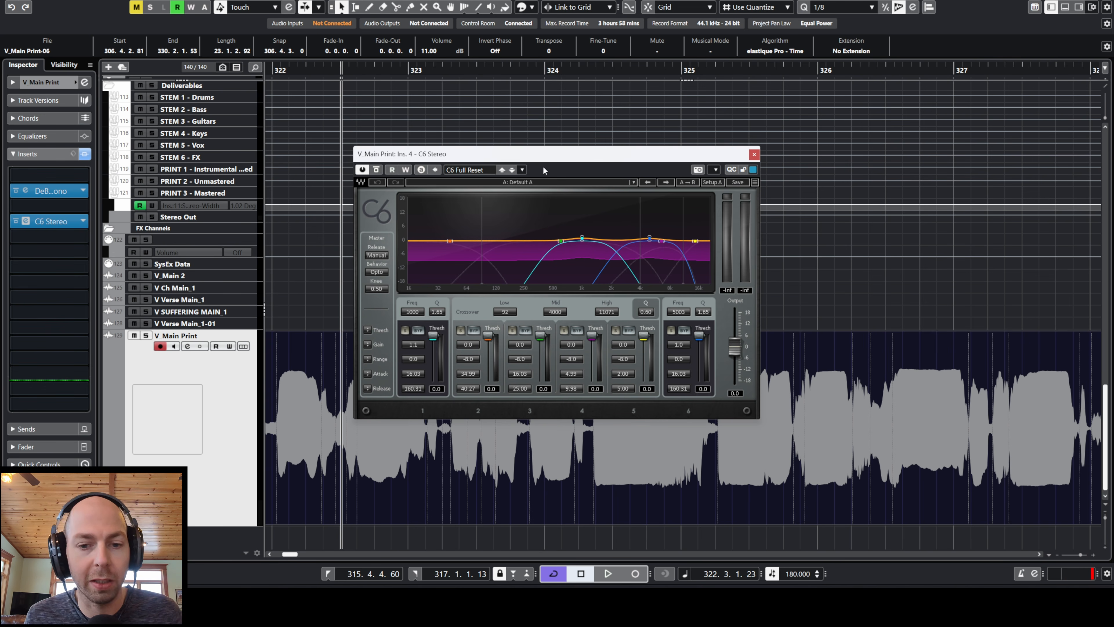
left_click_drag(551, 160, 572, 132)
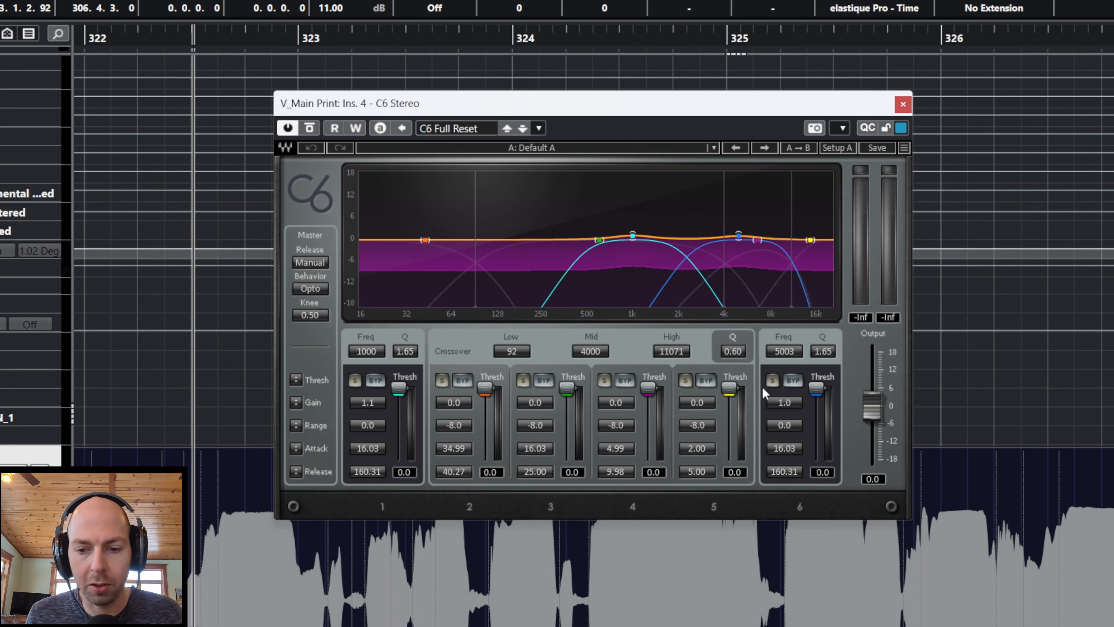
Step: Move C6's two floating bands to the spectrum's extremes, band 1 at 33 Hz and band 6 at 21357 Hz
left_click_drag(368, 349, 374, 345)
left_click_drag(781, 355, 783, 340)
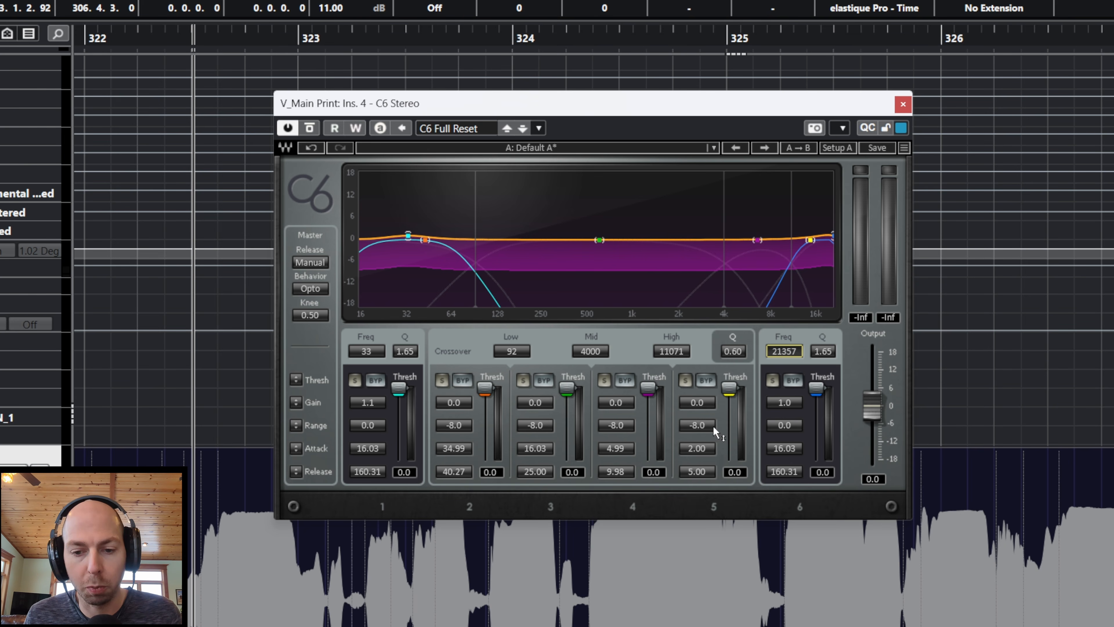
Step: Boost C6 band 4 to gain 7.1 with threshold -31.6, and band 5 to gain 7.0 with threshold -35.0
left_click_drag(700, 402, 699, 368)
left_click_drag(619, 403, 647, 415)
left_click_drag(729, 388, 730, 408)
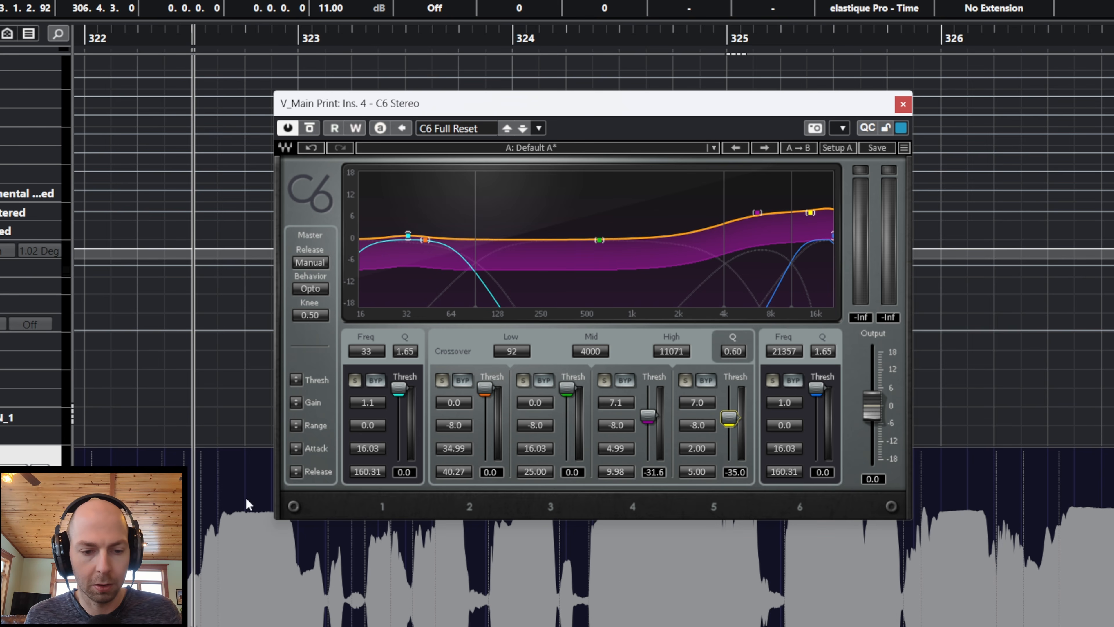
Step: Play the vocal through C6 and lower the Mid crossover to 1566 Hz, with band 4's gain at 7.6
key("space")
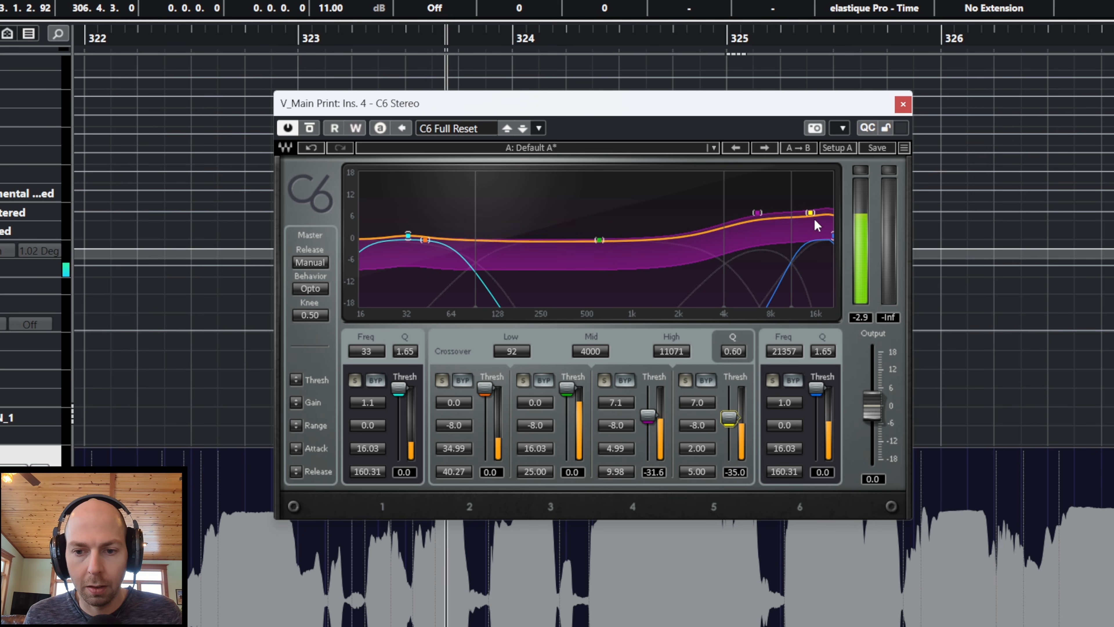
left_click_drag(758, 212, 662, 231)
key("space")
Step: Replay the vocal from just after bar 322, and set C6's range to -15.0 for band 4 and -14.4 for band 5
left_click(211, 48)
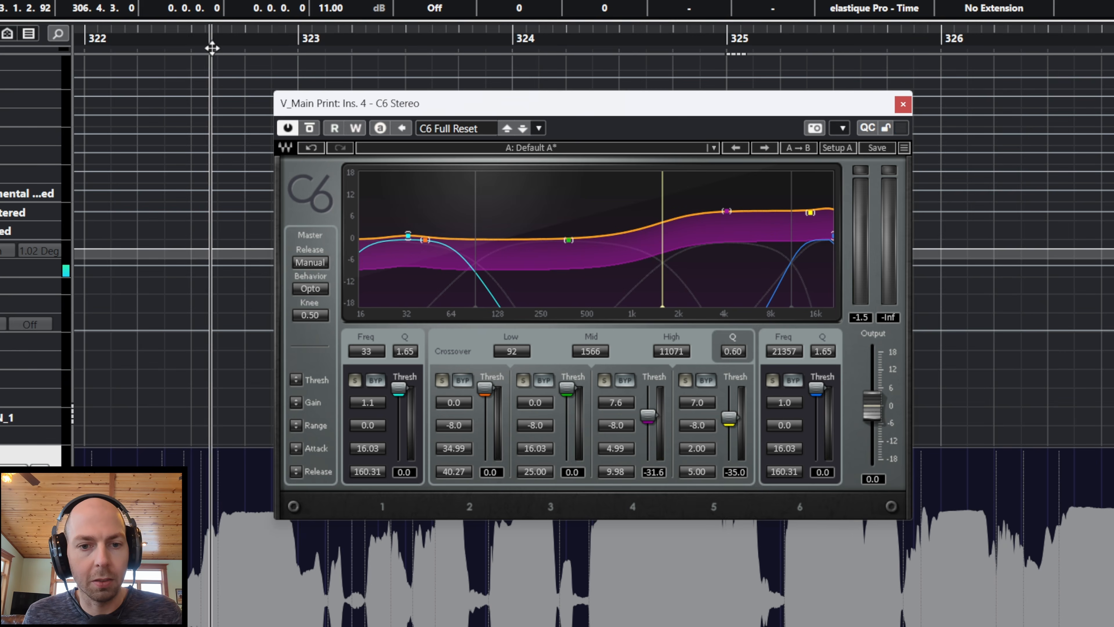
left_click_drag(212, 48, 172, 53)
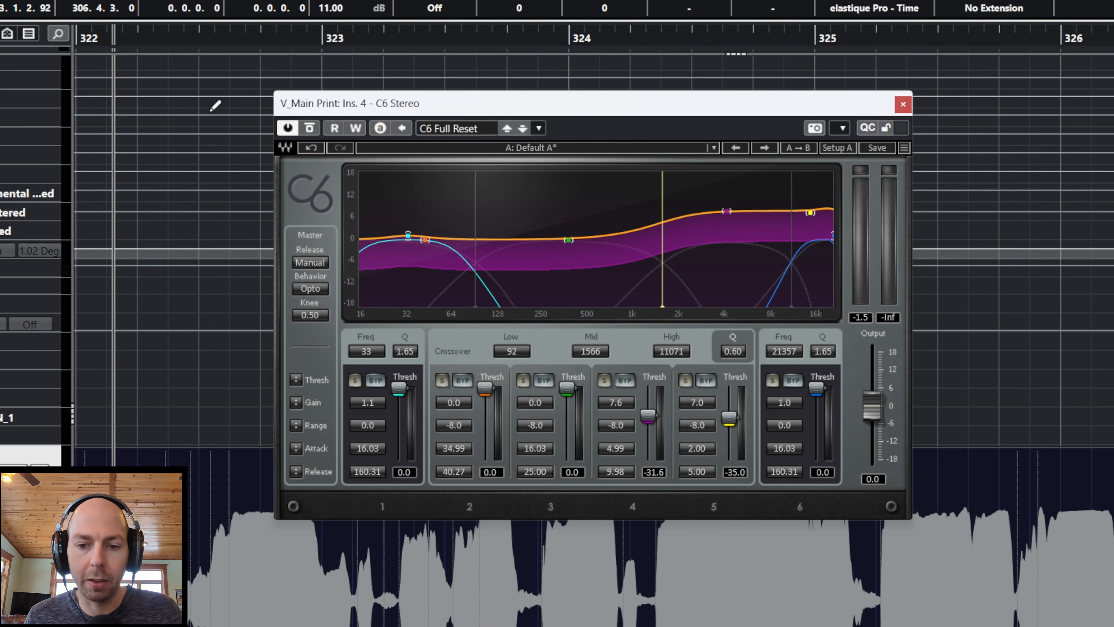
key("space")
left_click_drag(615, 422, 696, 416)
key("space")
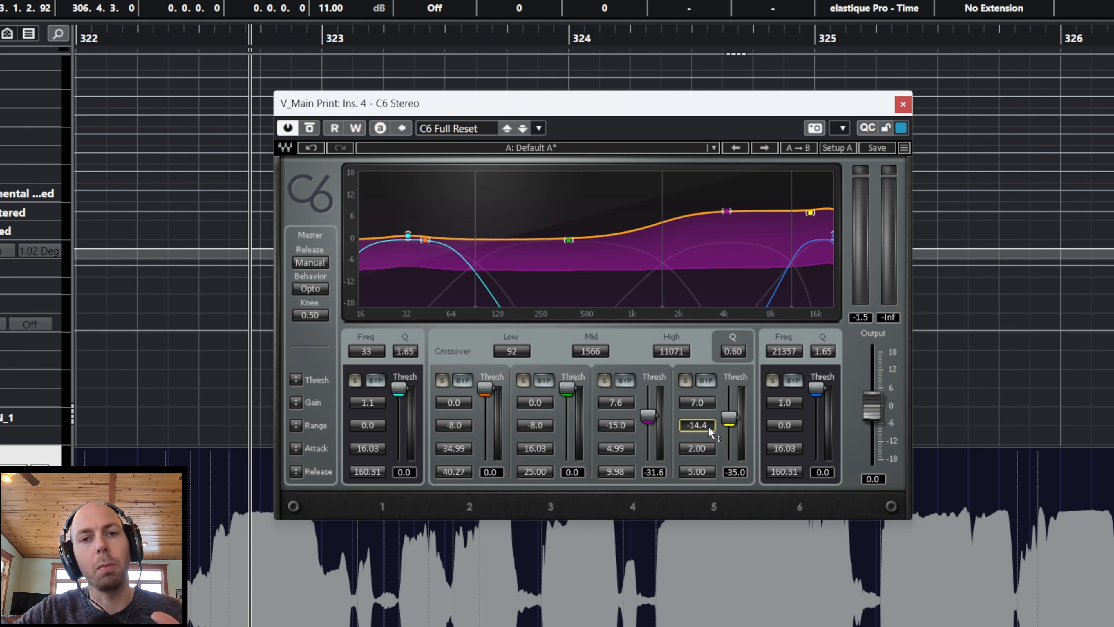
Step: Retune C6 band 1 to 224 Hz with threshold -26.6 and Q 0.75, and play the vocal
key("space")
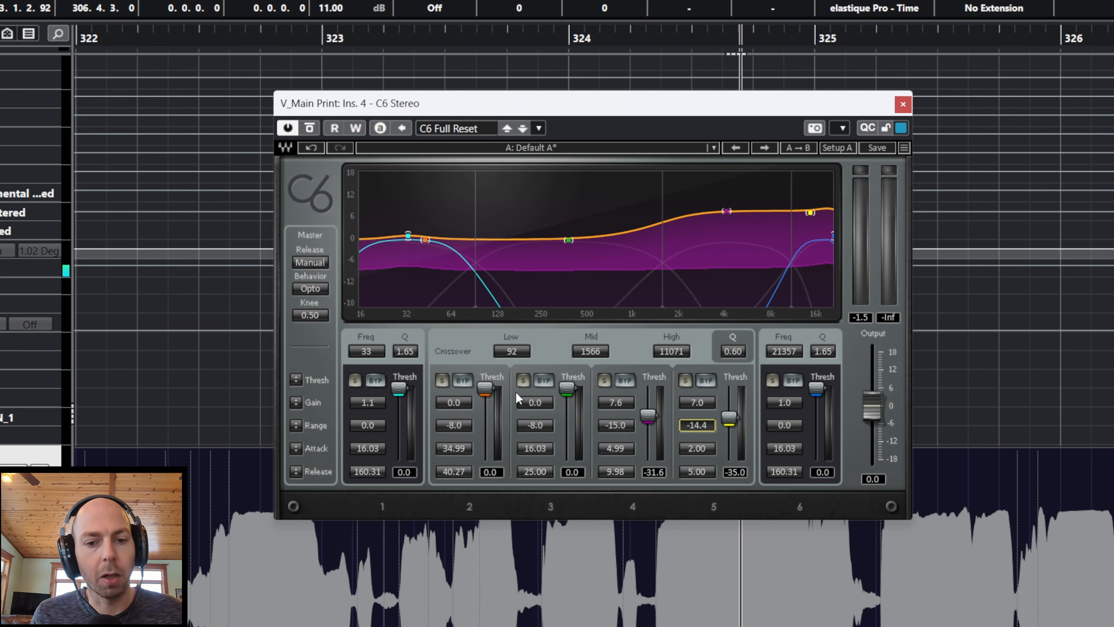
mouse_move(371, 357)
left_mouse_down()
mouse_move(371, 299)
mouse_move(373, 354)
left_mouse_up()
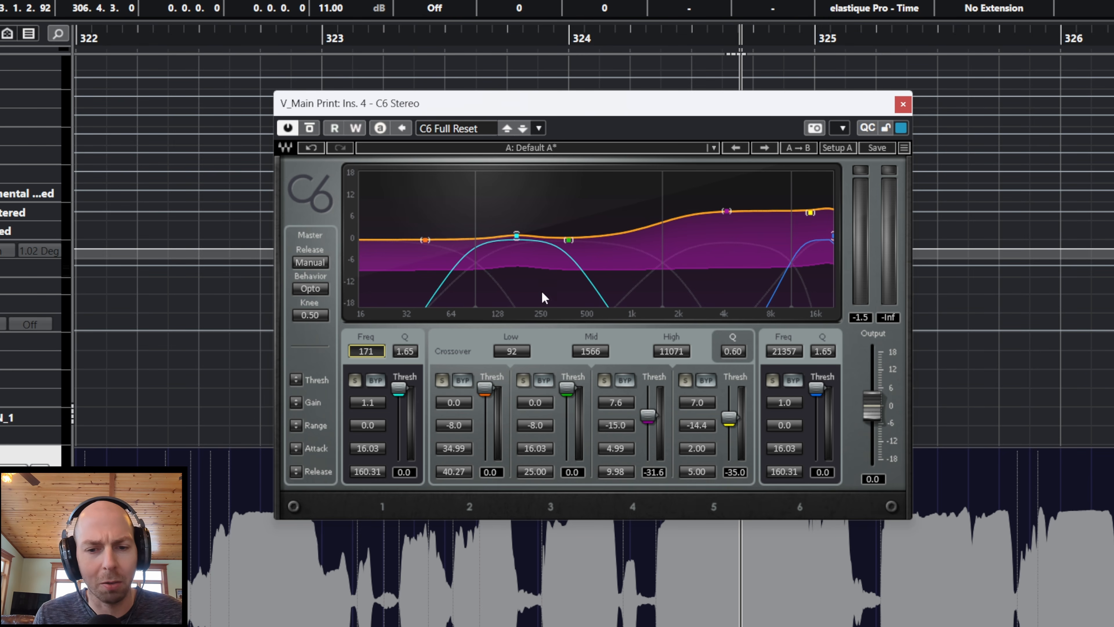
left_click_drag(515, 241, 532, 265)
left_click_drag(403, 394, 403, 416)
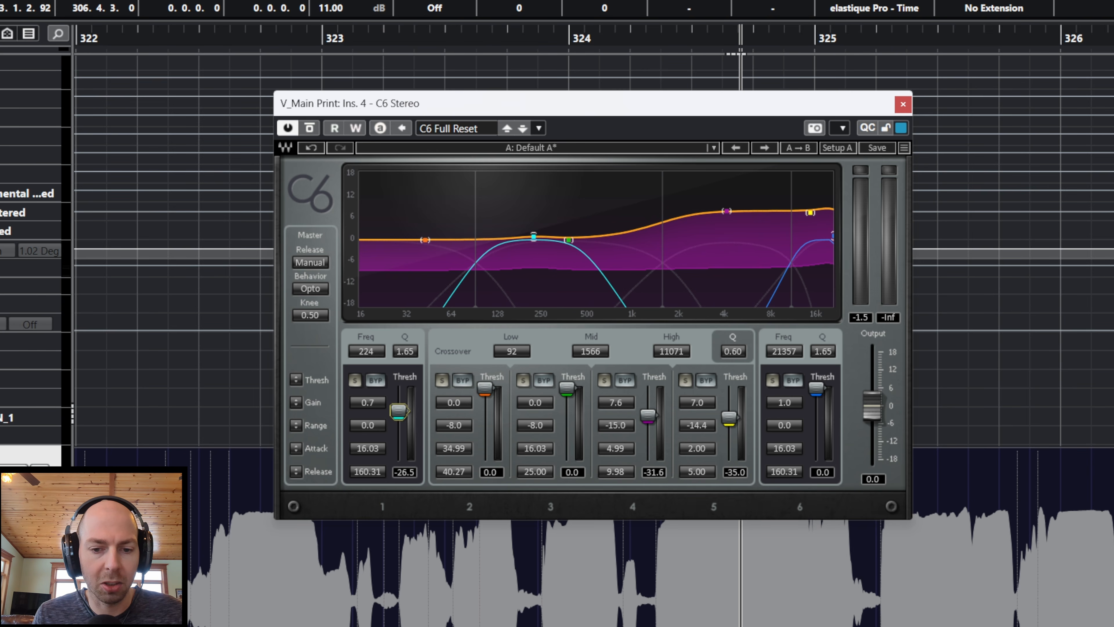
left_click_drag(416, 357, 416, 373)
mouse_move(404, 351)
left_mouse_down()
mouse_move(417, 359)
mouse_move(404, 340)
mouse_move(404, 370)
left_mouse_up()
key("space")
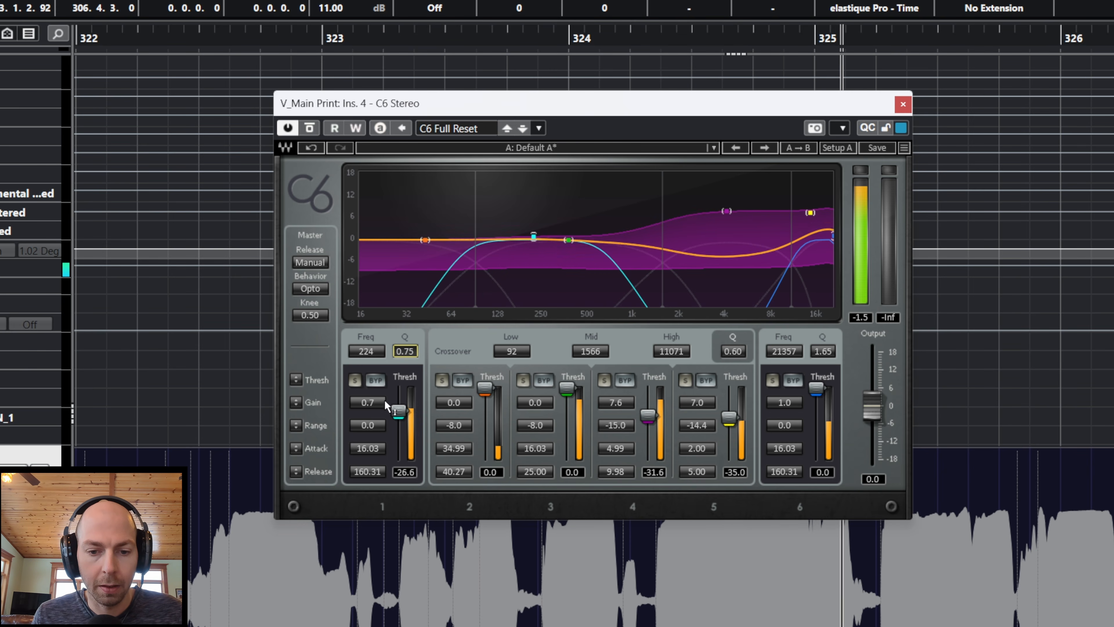
Step: Set C6 band 1's range to -8.9, threshold to -28.9, Q to 0.55 and frequency to 153 Hz while replaying the vocal
left_click_drag(367, 423, 366, 443)
left_click_drag(405, 351, 404, 357)
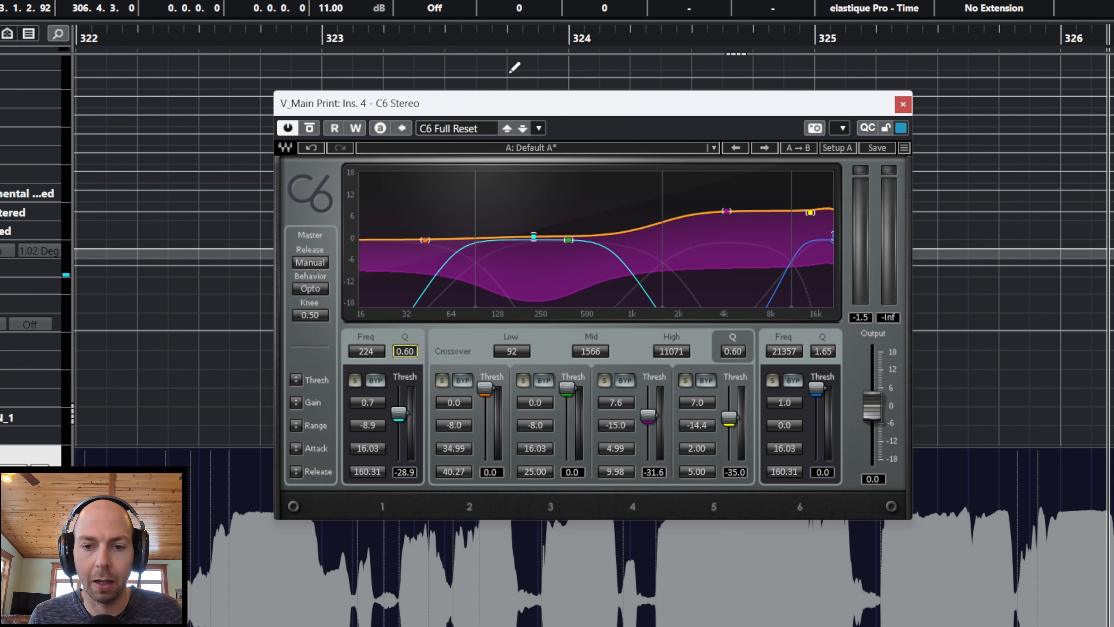
left_click(477, 40)
key("space")
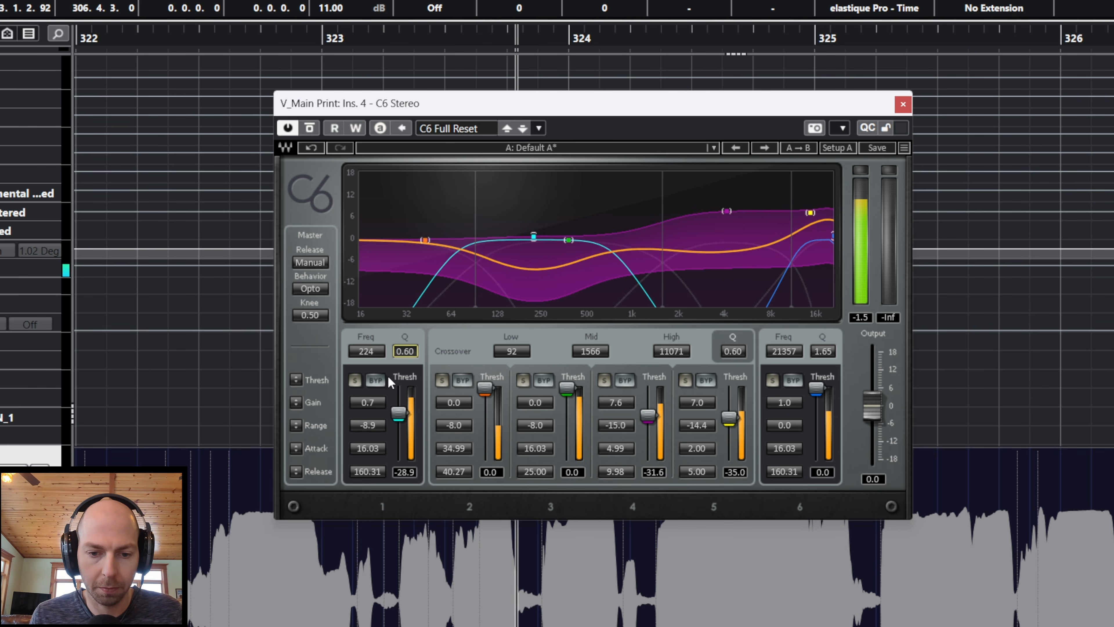
left_click_drag(405, 351, 371, 361)
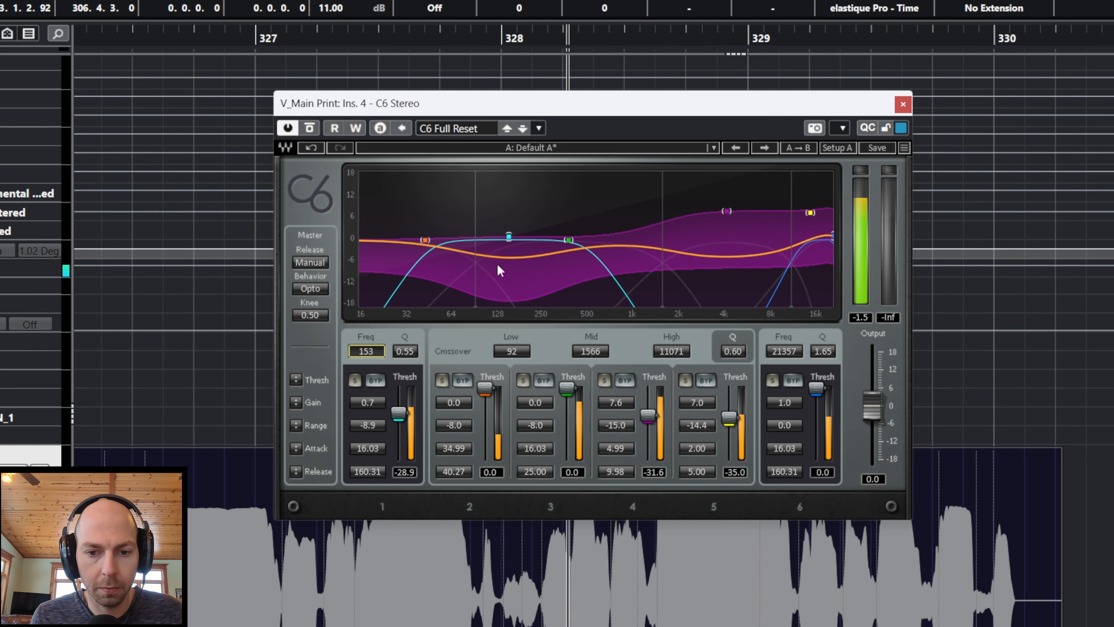
Step: Replay the vocal from just after bar 324, comparing the sound with C6 bypassed and active
key("space")
left_click_drag(187, 37, 162, 57)
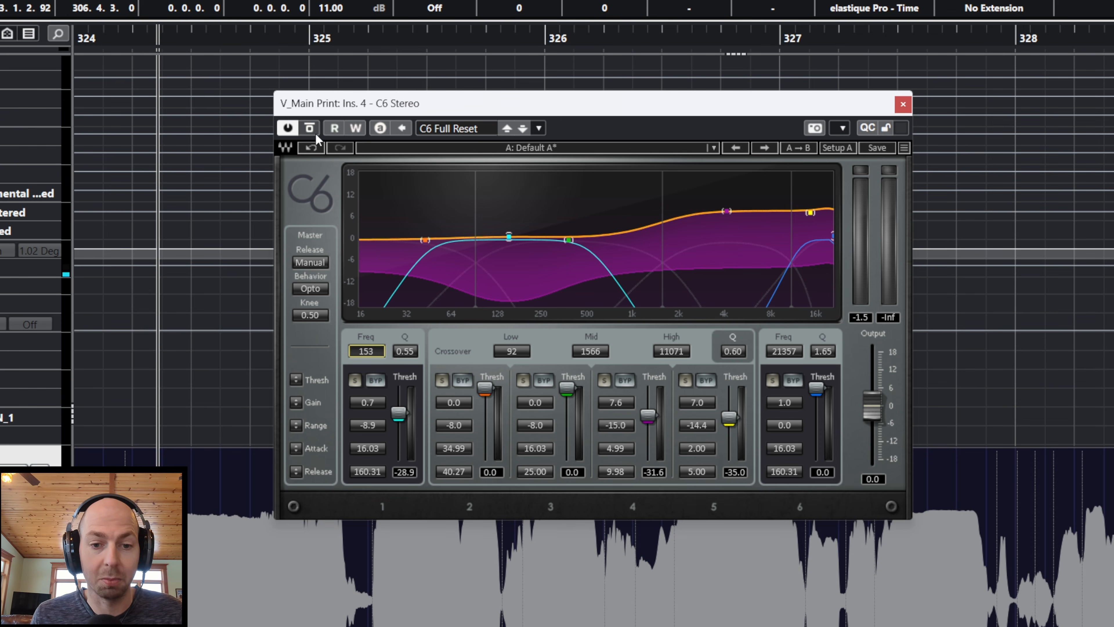
key("space")
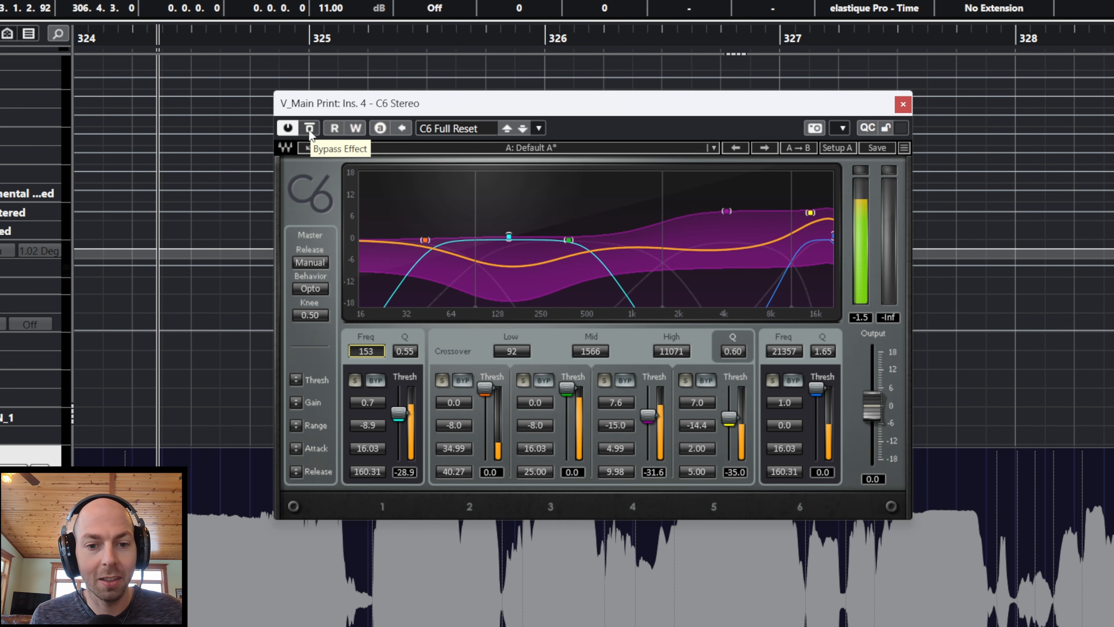
left_click(309, 128)
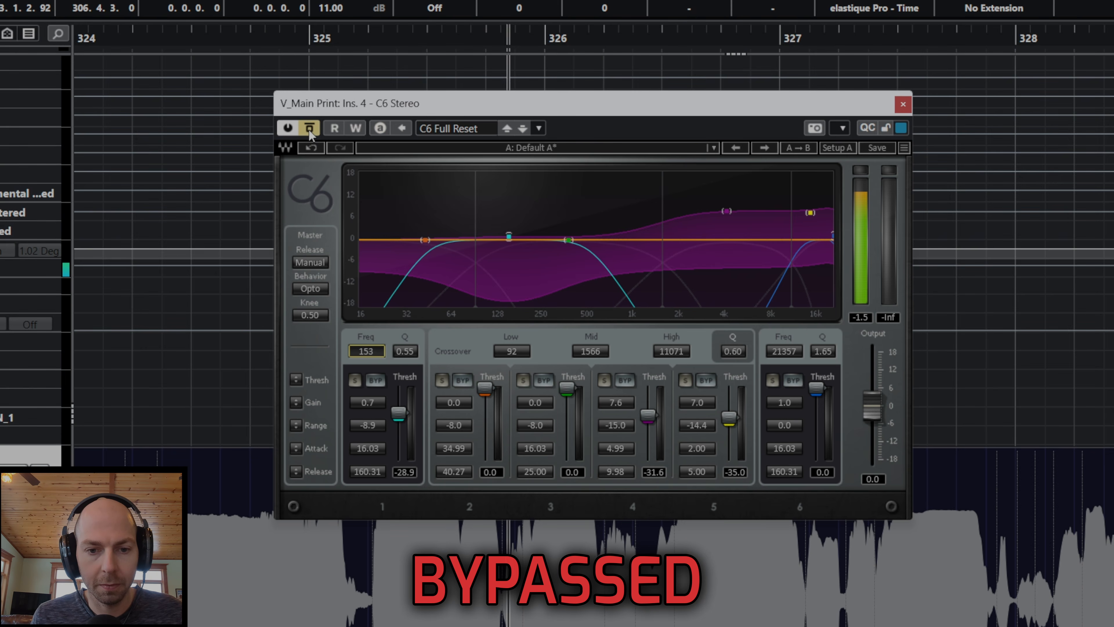
left_click(309, 129)
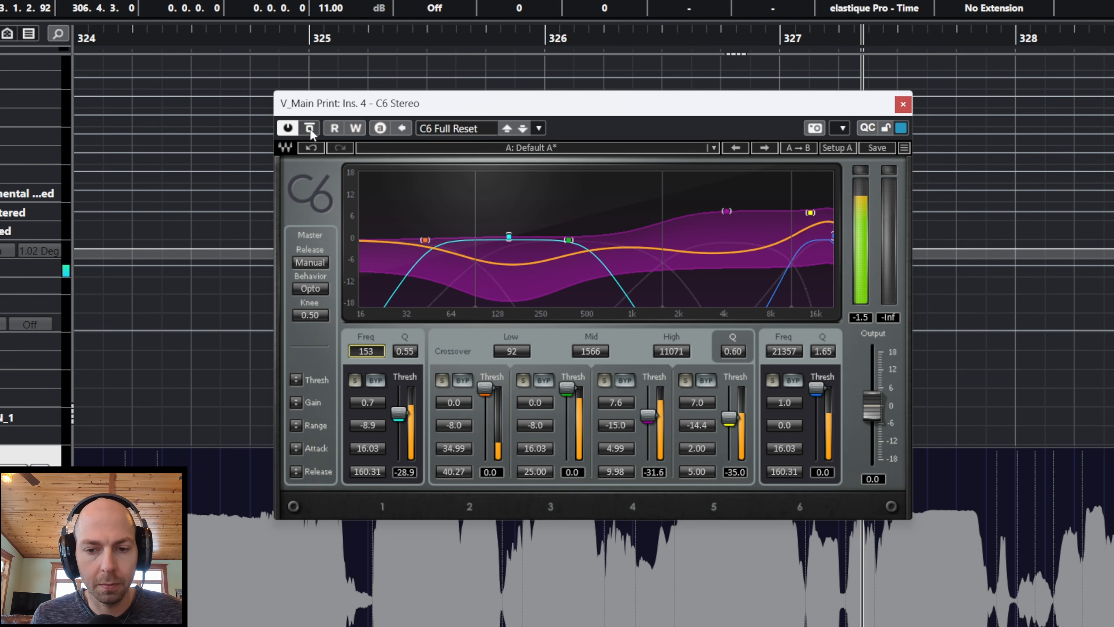
Step: Raise the gains of C6 bands 4 and 5 slightly on the graph and stop playback
left_click_drag(726, 211, 727, 205)
left_click_drag(810, 212, 810, 208)
key("space")
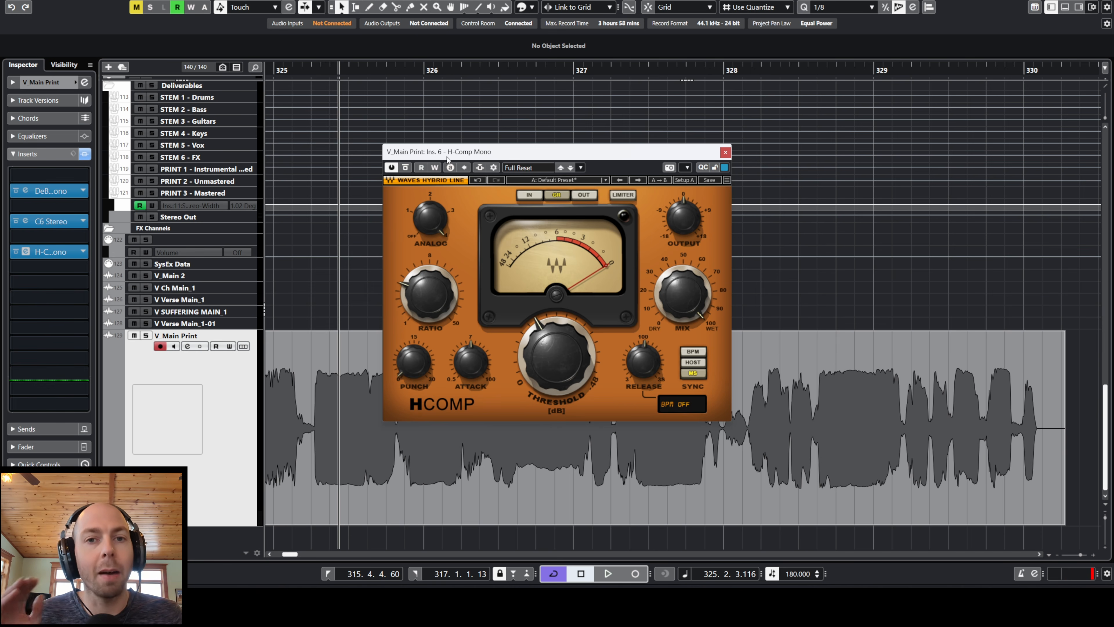
Step: Try a 103 BPM tempo for H-Comp's release, sync it to the host tempo, and lengthen the release slightly
left_click_drag(447, 157, 487, 130)
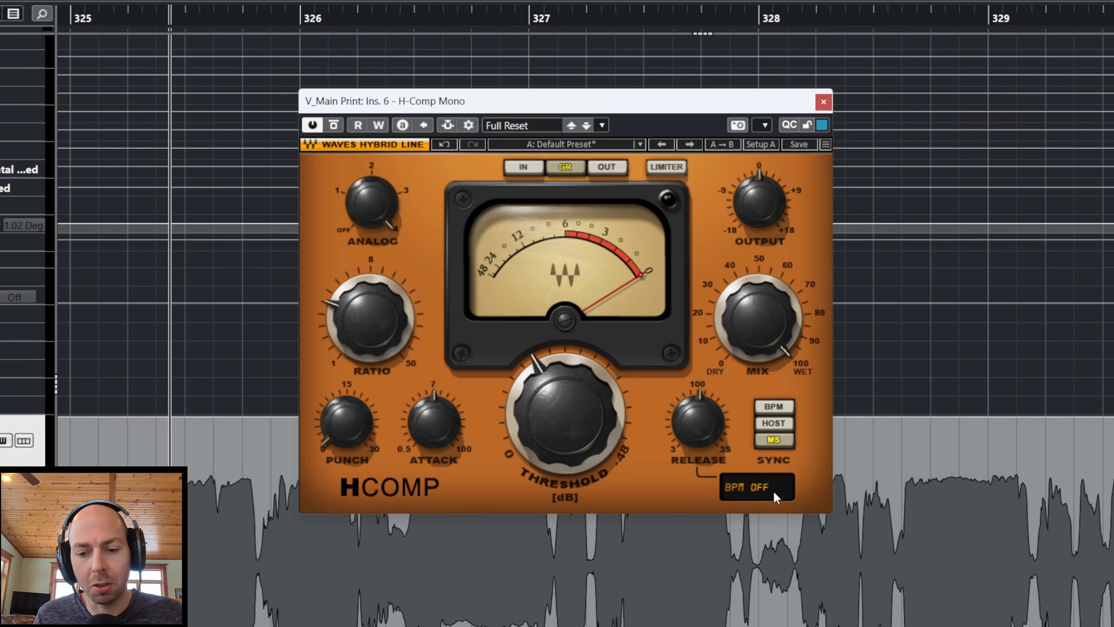
left_click(781, 422)
left_click_drag(752, 488, 751, 505)
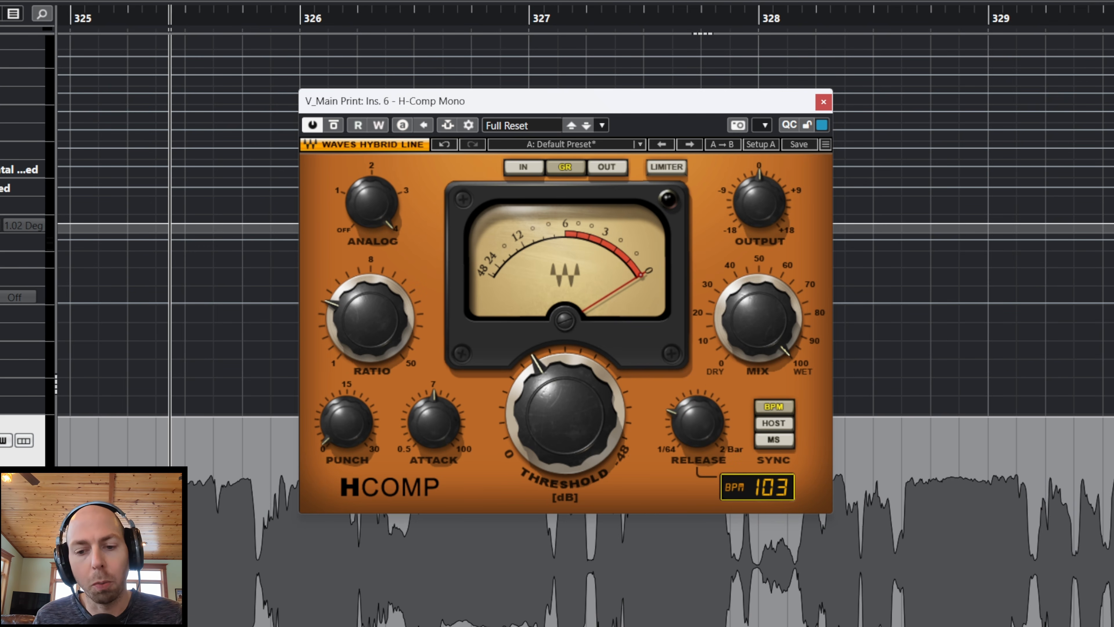
left_click(782, 424)
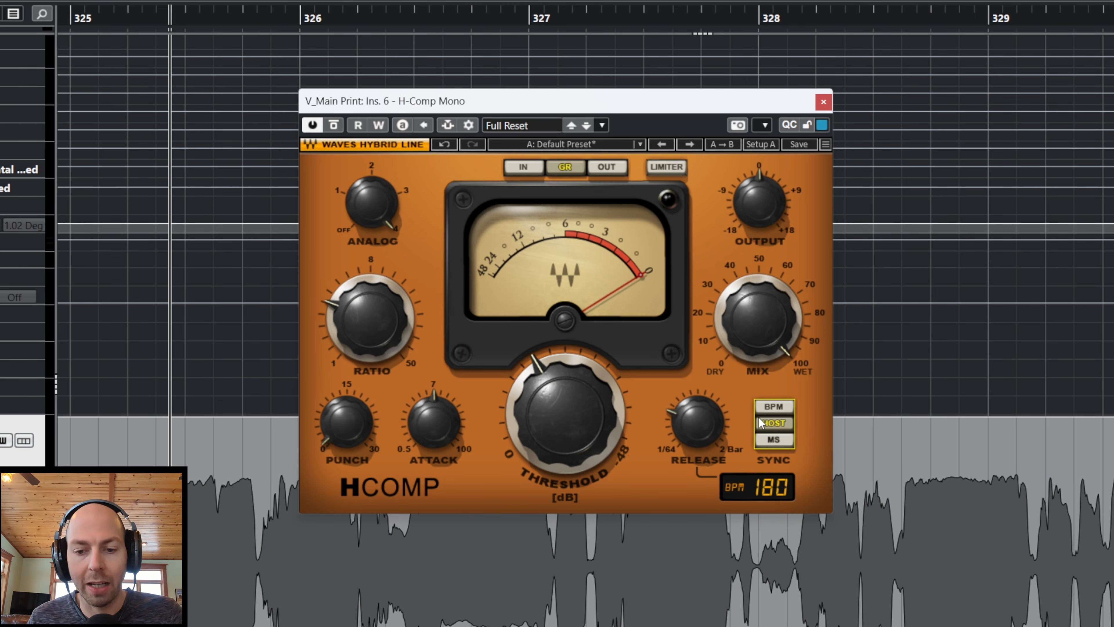
left_click_drag(681, 438, 690, 486)
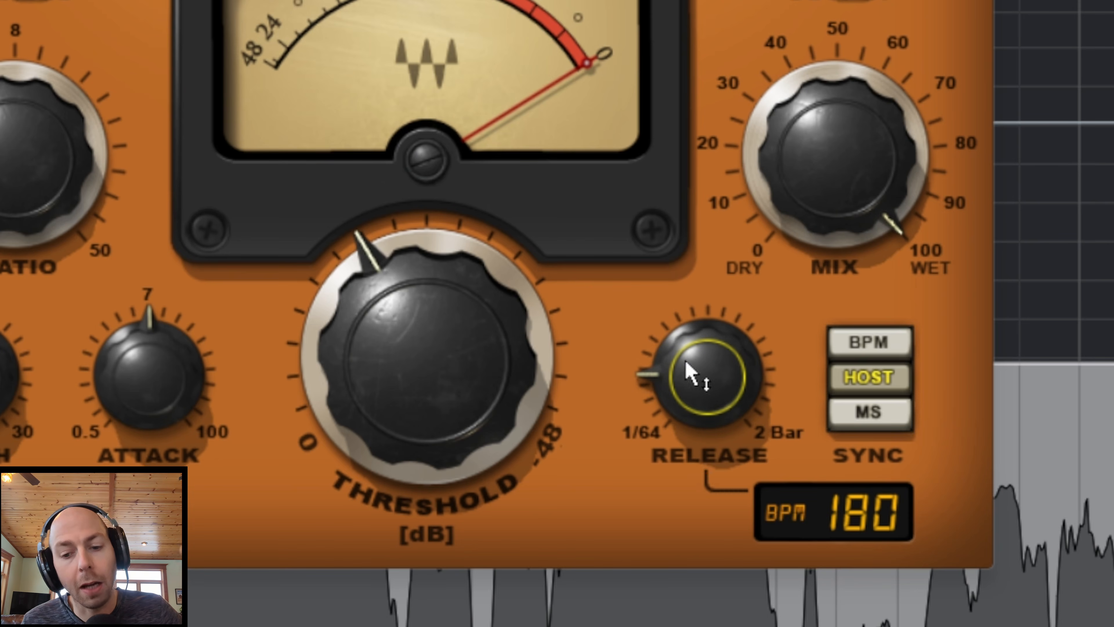
left_click_drag(686, 363, 687, 300)
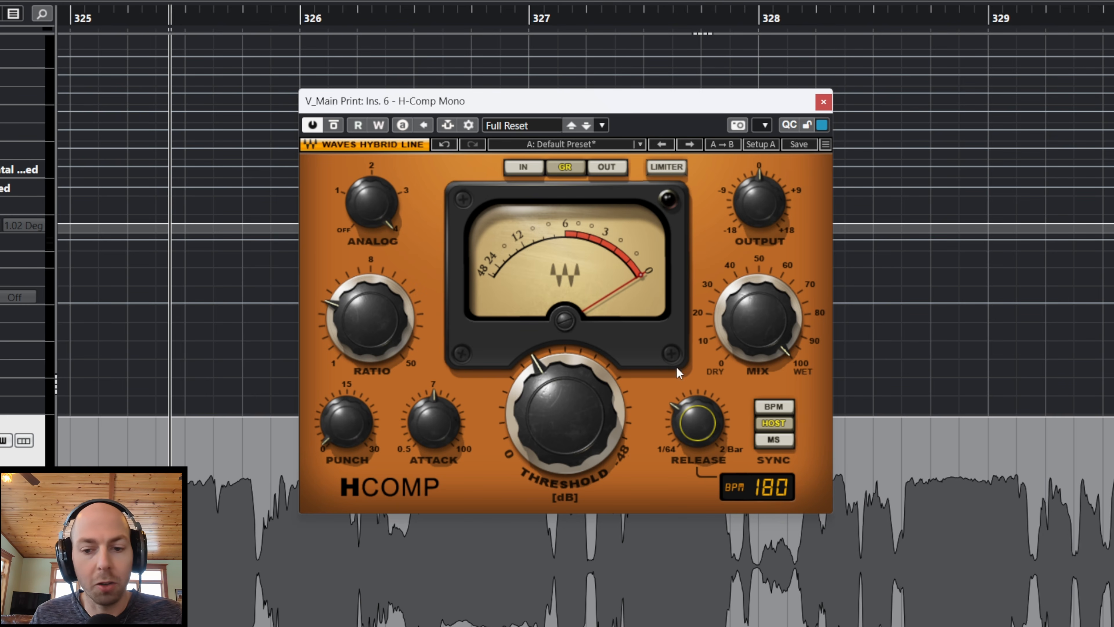
mouse_move(754, 306)
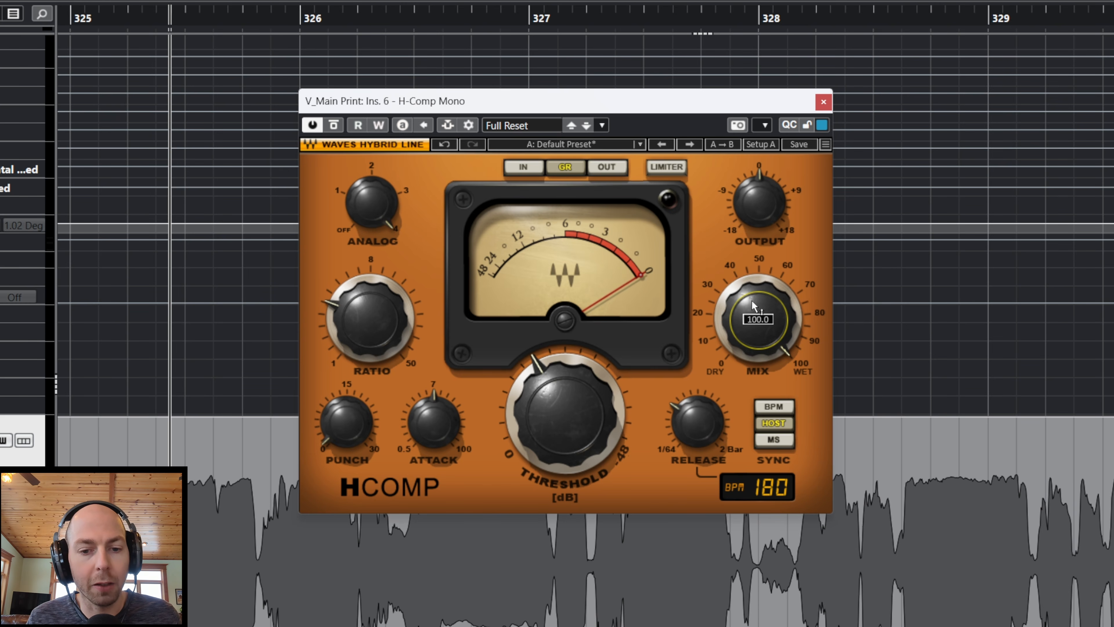
Step: Switch H-Comp's Analog character through modes 1 and 2, and return it to 4
mouse_move(367, 198)
left_mouse_down()
mouse_move(382, 215)
mouse_move(371, 204)
left_mouse_up()
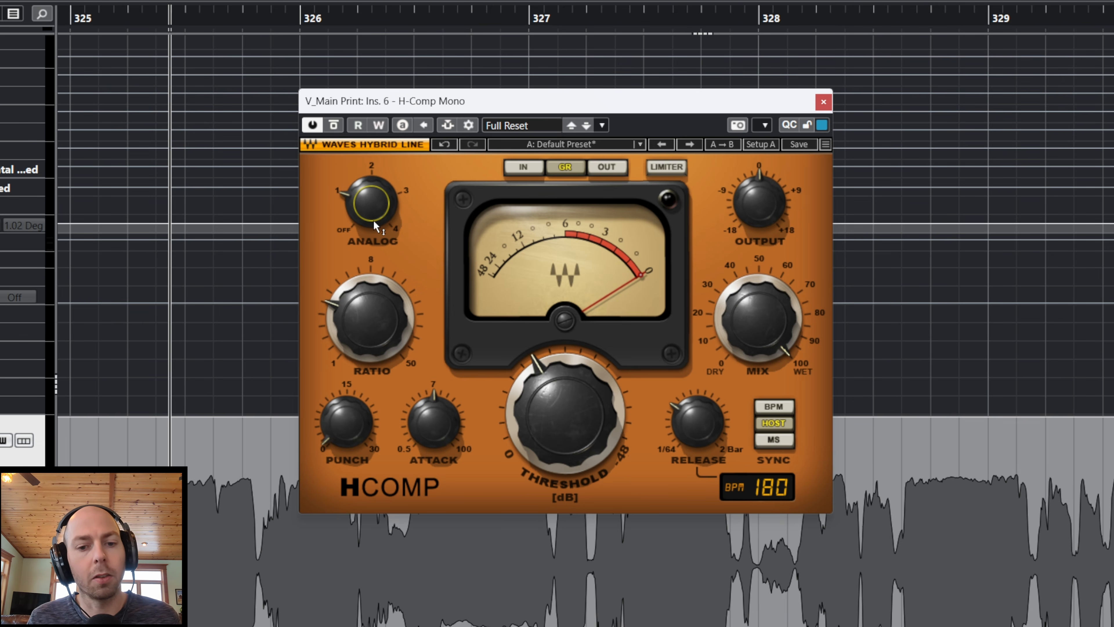
mouse_move(366, 201)
left_mouse_down()
mouse_move(366, 189)
mouse_move(366, 200)
left_mouse_up()
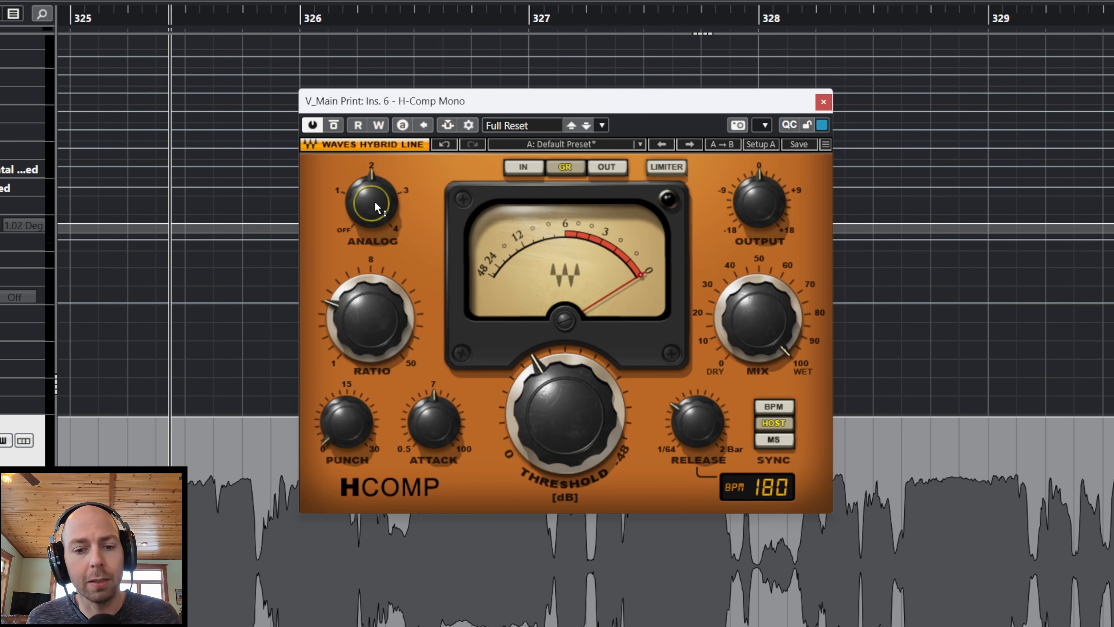
left_click_drag(374, 201, 374, 177)
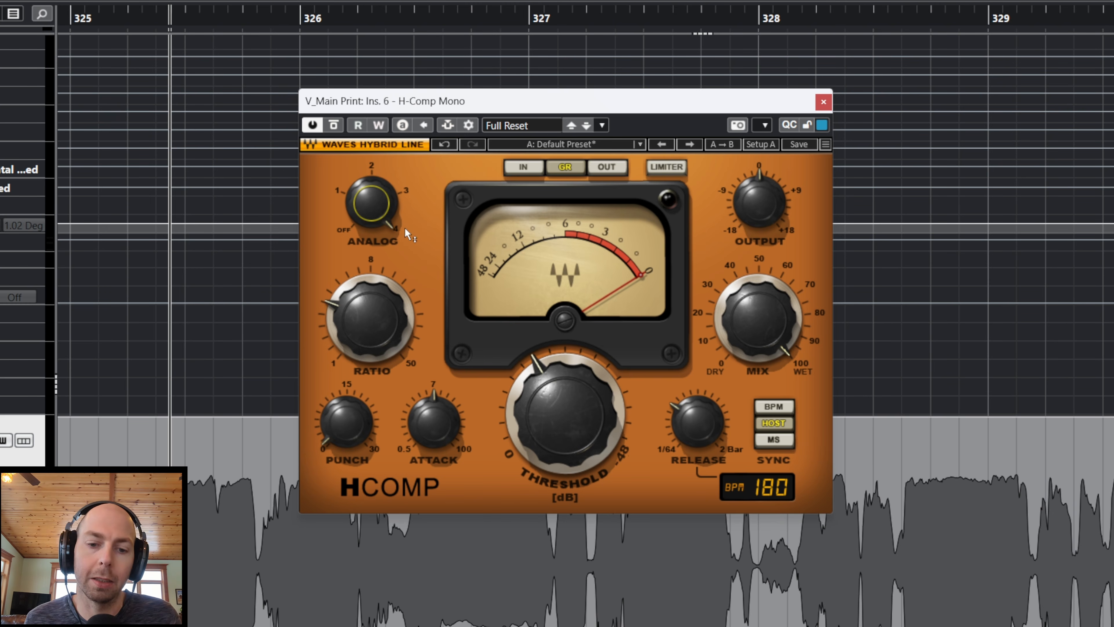
Step: Set H-Comp's Punch to 9.7, raise Attack above 7, turn Threshold past midway toward 48, and toggle vocal playback
left_click(371, 327)
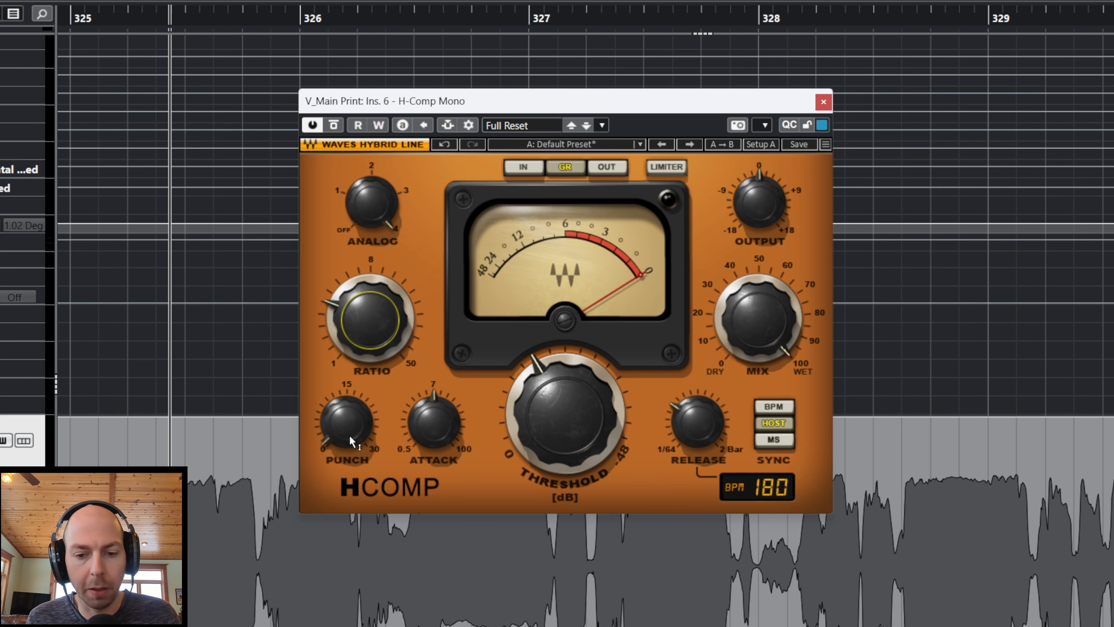
left_click_drag(351, 441, 351, 420)
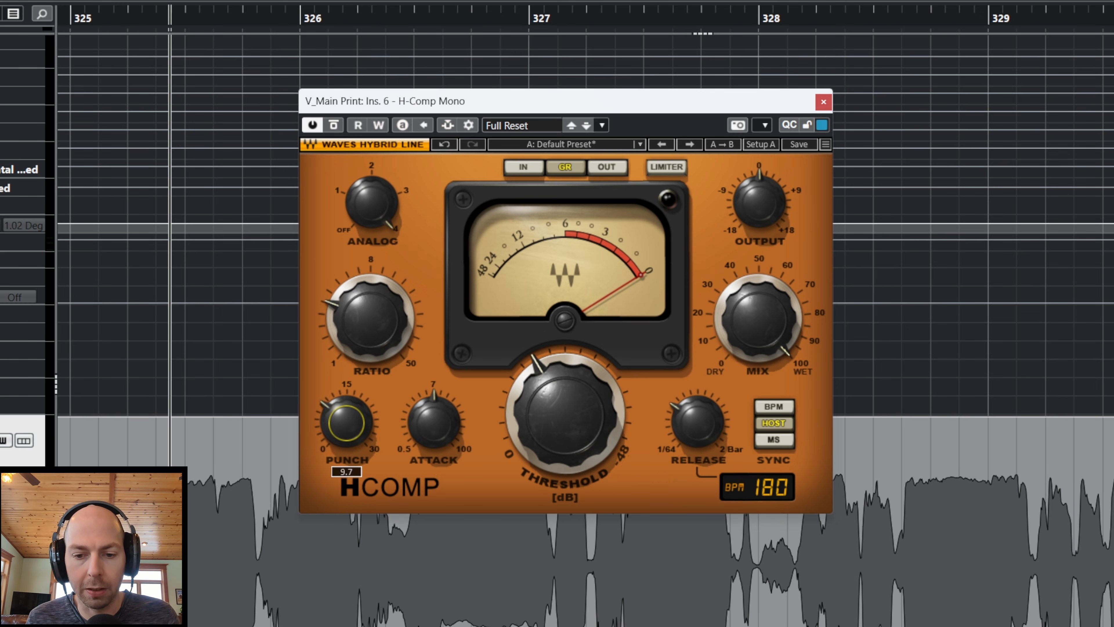
left_click_drag(434, 422, 434, 412)
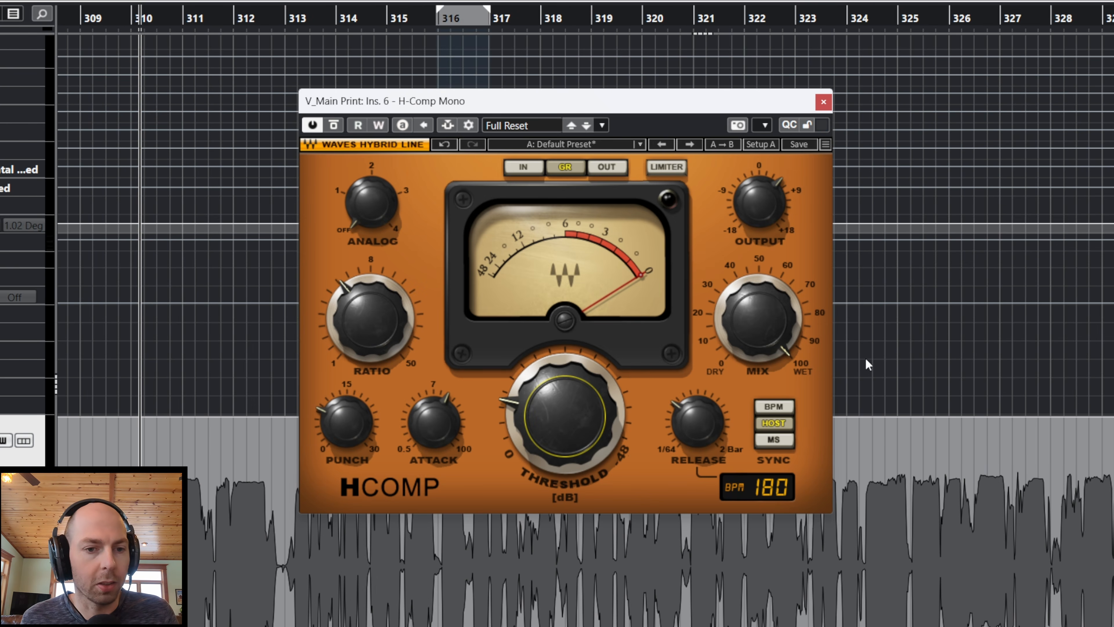
mouse_move(760, 327)
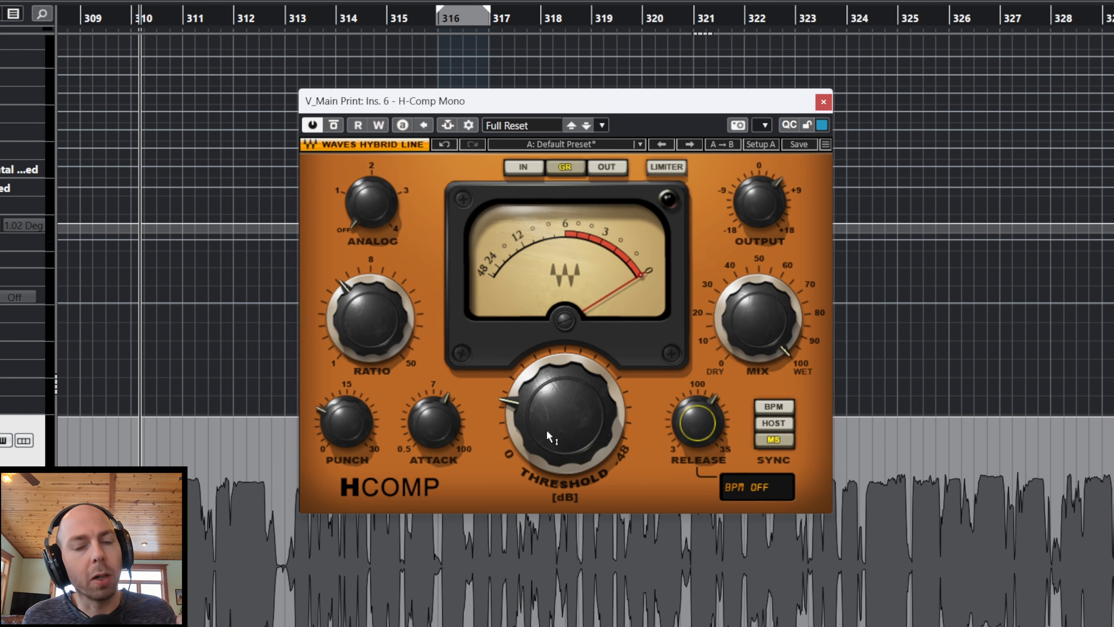
left_click_drag(550, 433, 513, 428)
key("space")
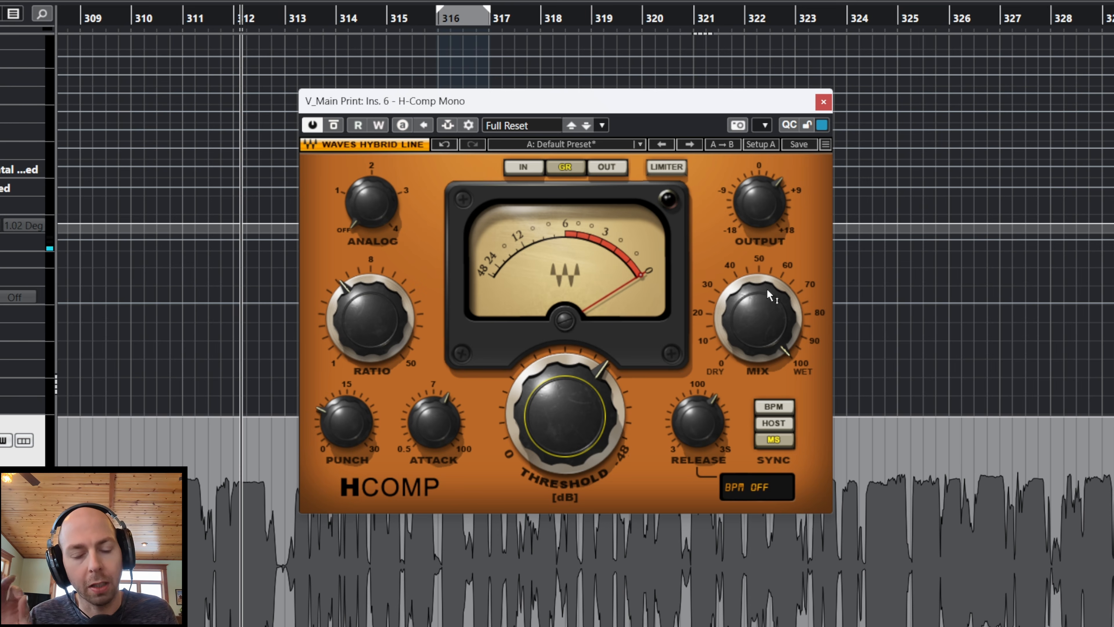
Step: Lower H-Comp's Ratio slightly, raise Punch above 15, set Attack to 3.11, and blend Mix to just under 50
mouse_move(747, 336)
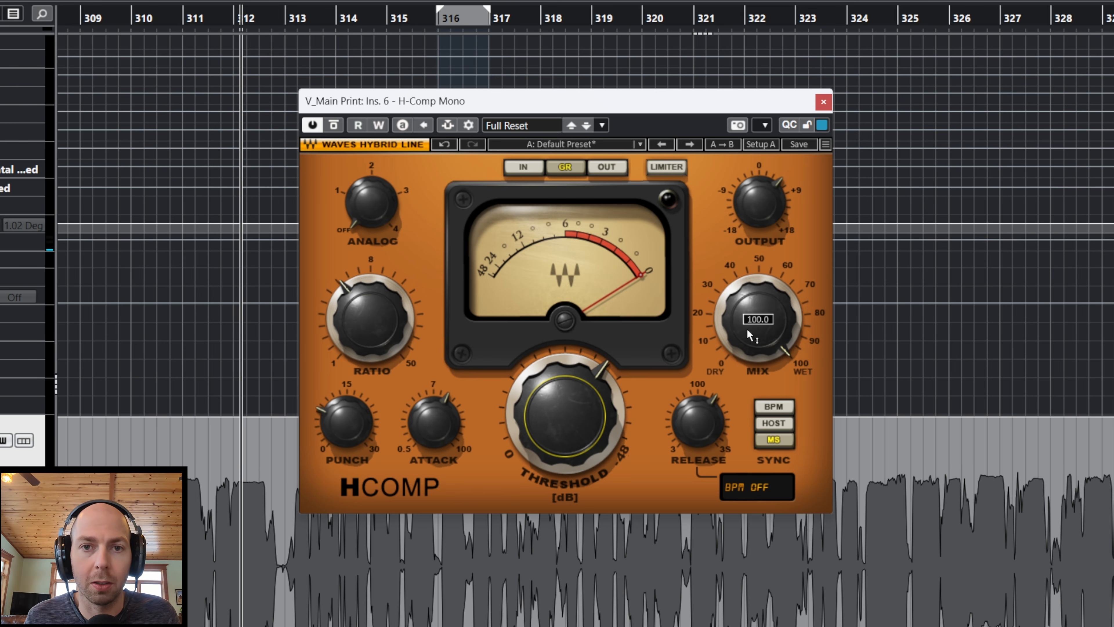
mouse_move(747, 335)
left_mouse_down()
mouse_move(747, 360)
mouse_move(747, 336)
left_mouse_up()
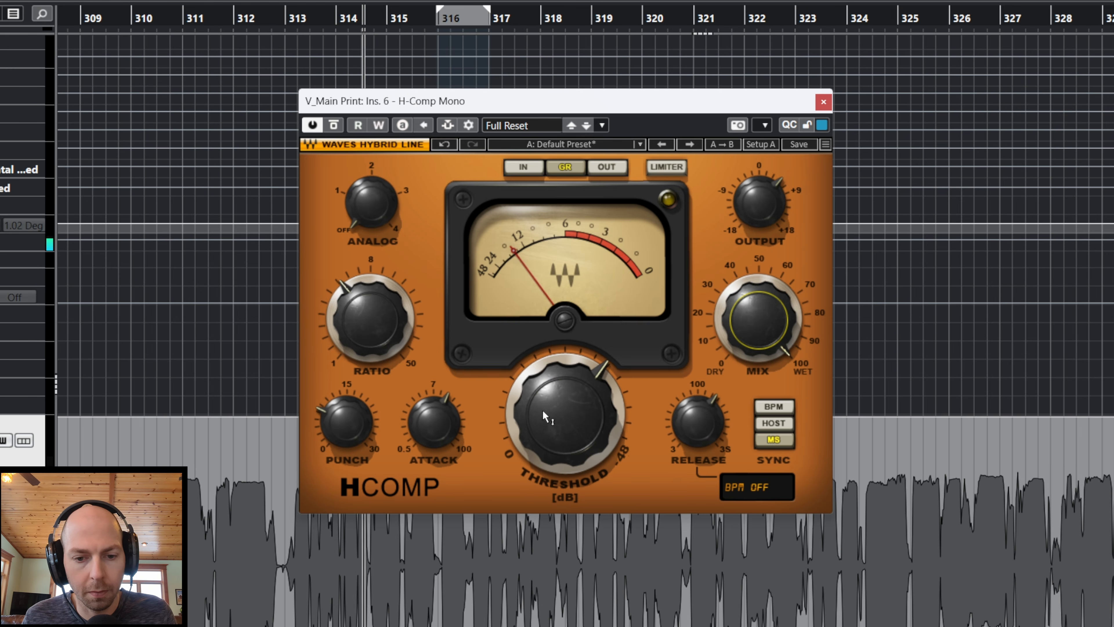
left_click_drag(378, 341, 378, 344)
left_click_drag(347, 422, 347, 390)
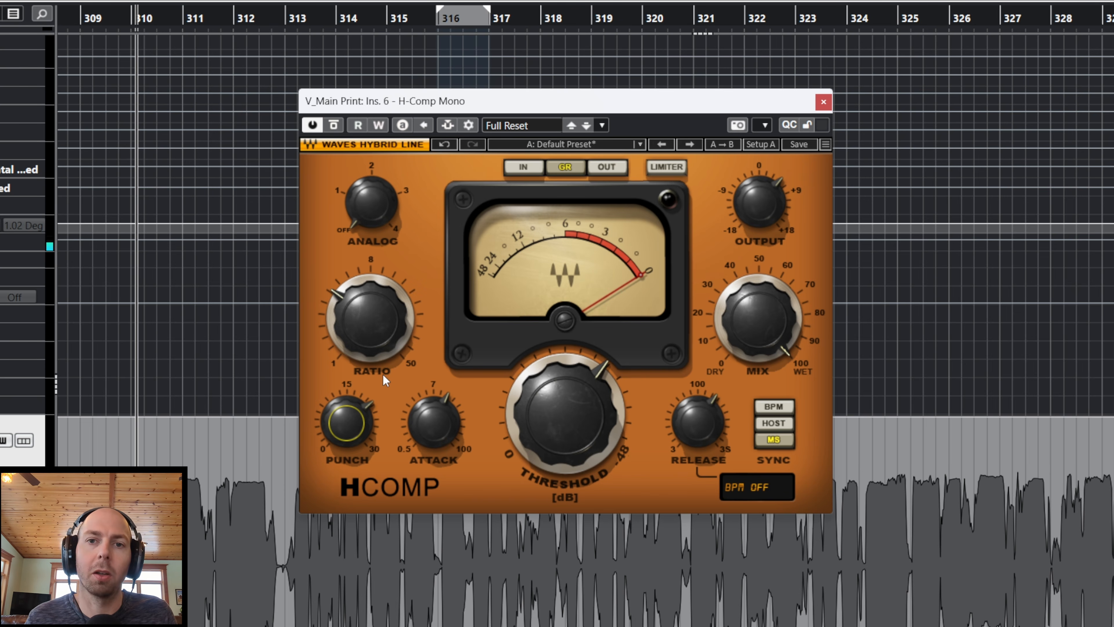
left_click_drag(428, 419, 428, 394)
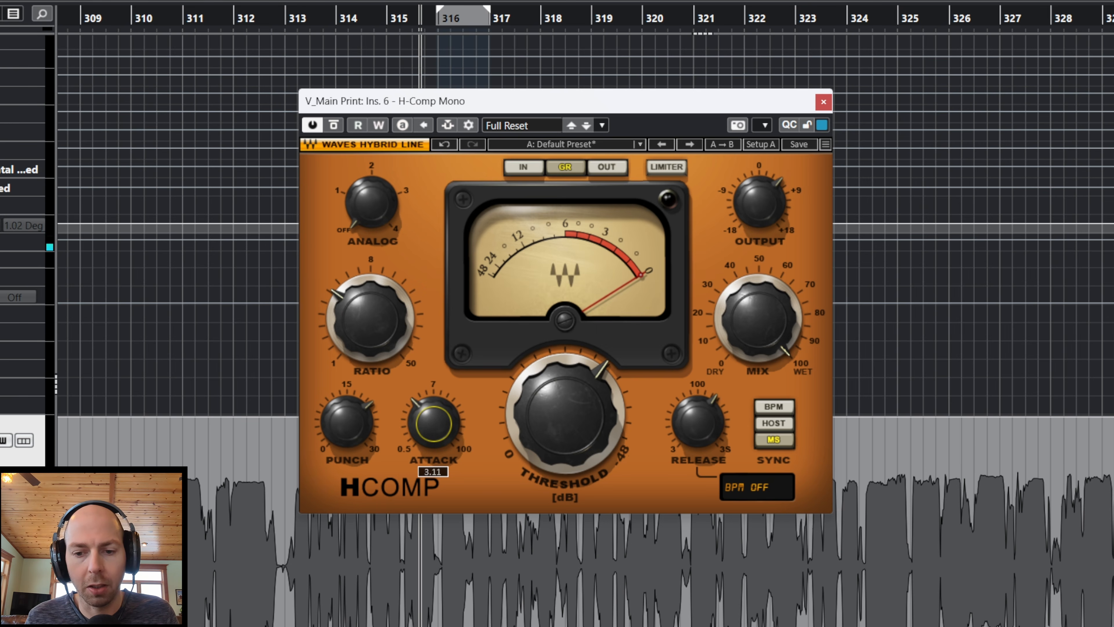
mouse_move(757, 319)
left_mouse_down()
mouse_move(757, 358)
mouse_move(762, 320)
left_mouse_up()
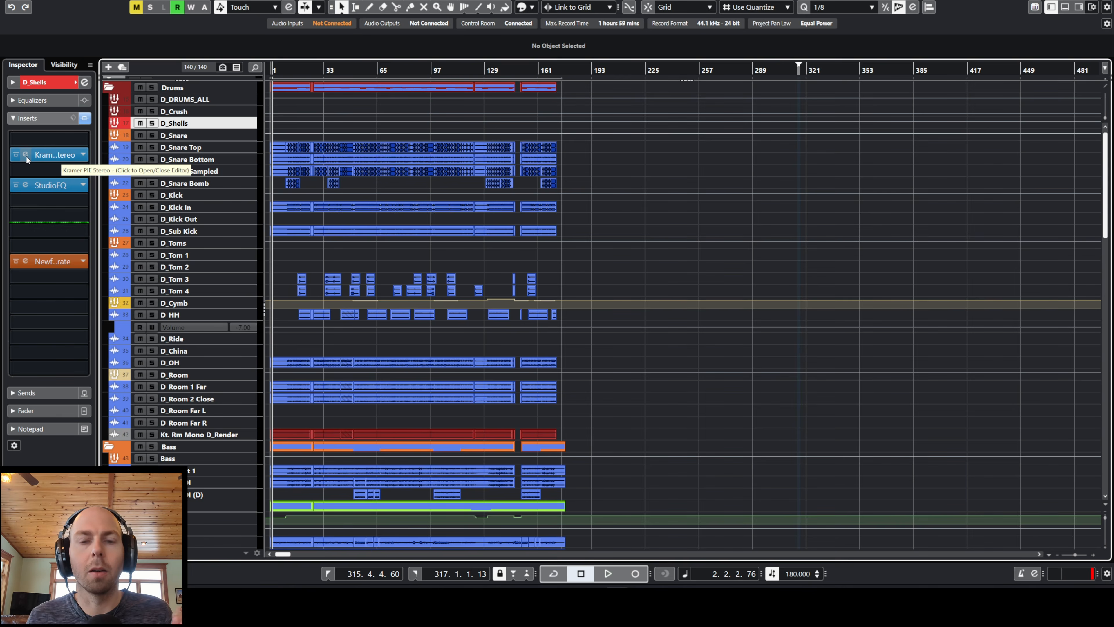
Step: Open the Kramer PIE compressor on the D_Shells track and move its window over the arrangement
left_click(26, 154)
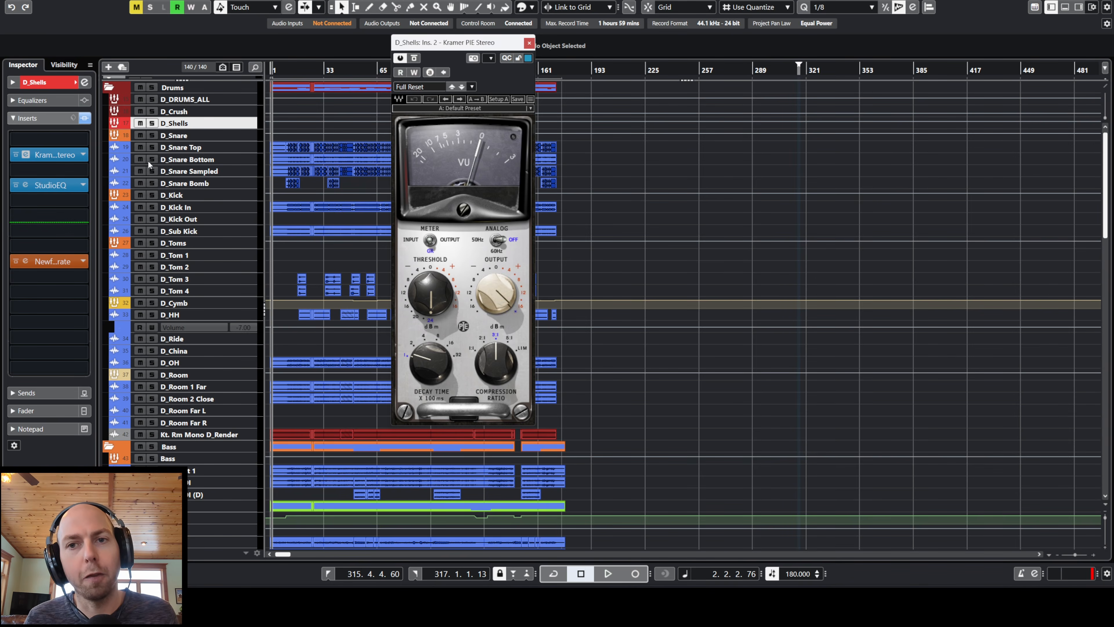
left_click_drag(481, 40, 599, 84)
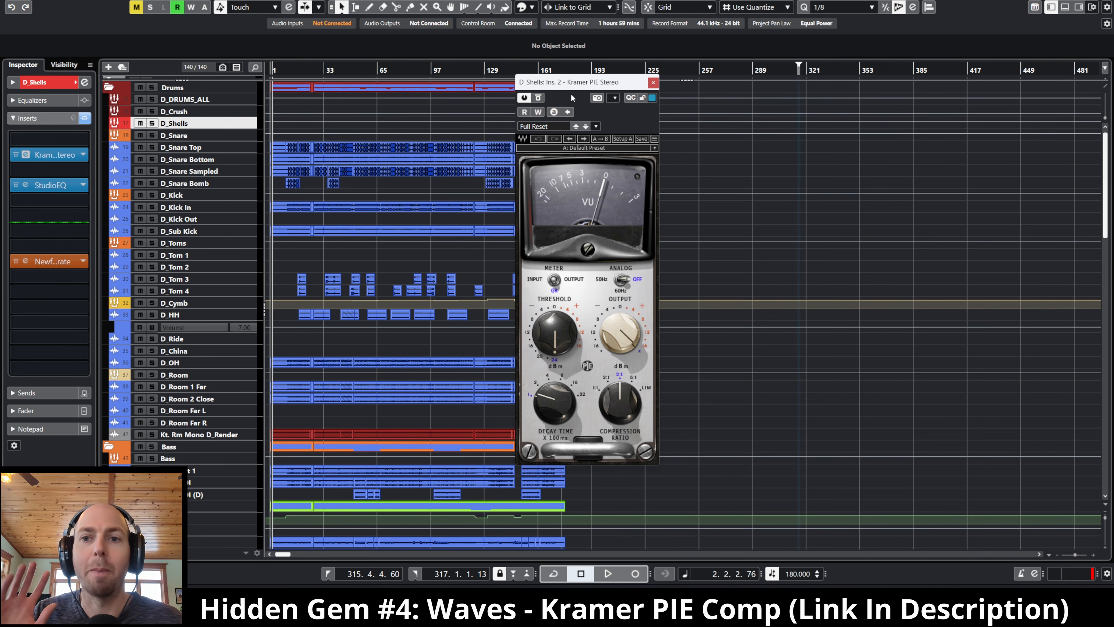
left_click_drag(578, 83, 563, 77)
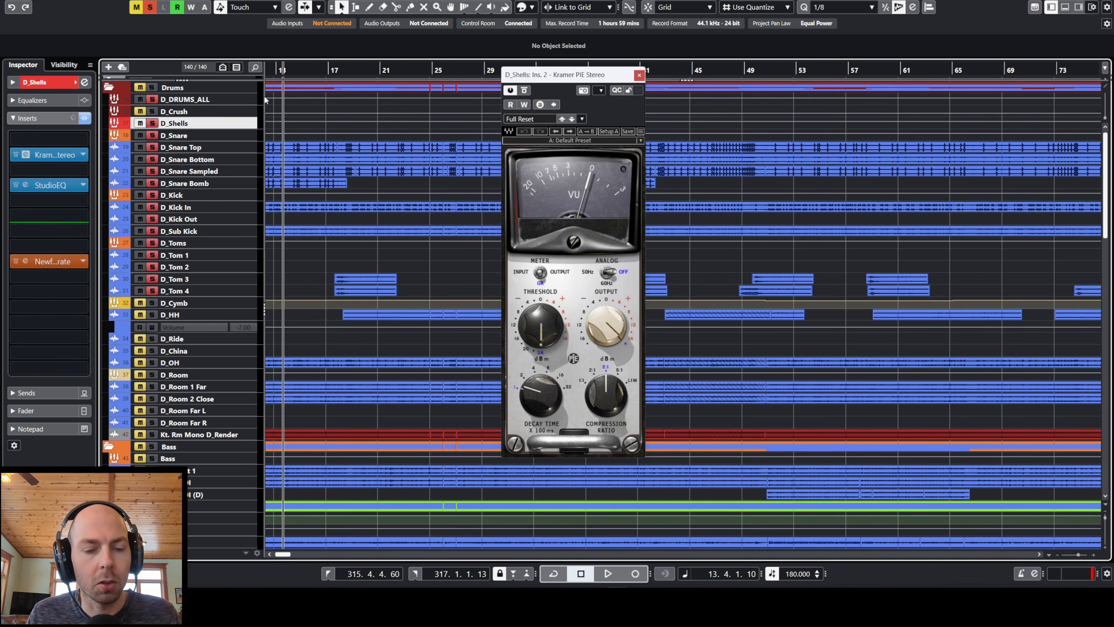
Step: Compare the D_Shells drums with Kramer PIE bypassed and active during playback, and stop playback
left_click_drag(264, 96, 289, 101)
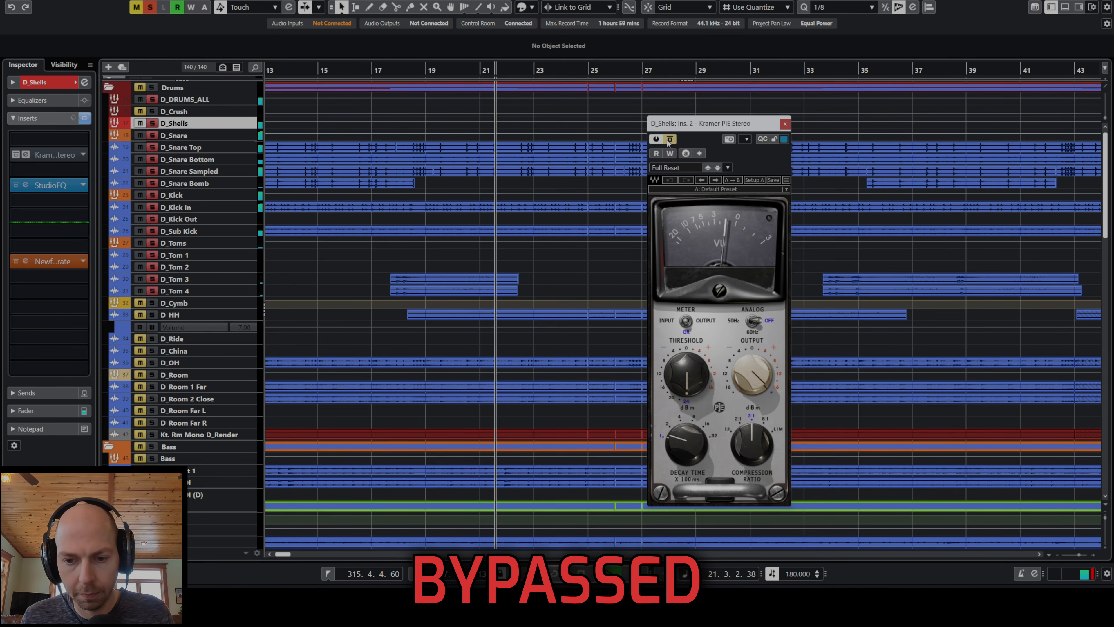
left_click(671, 140)
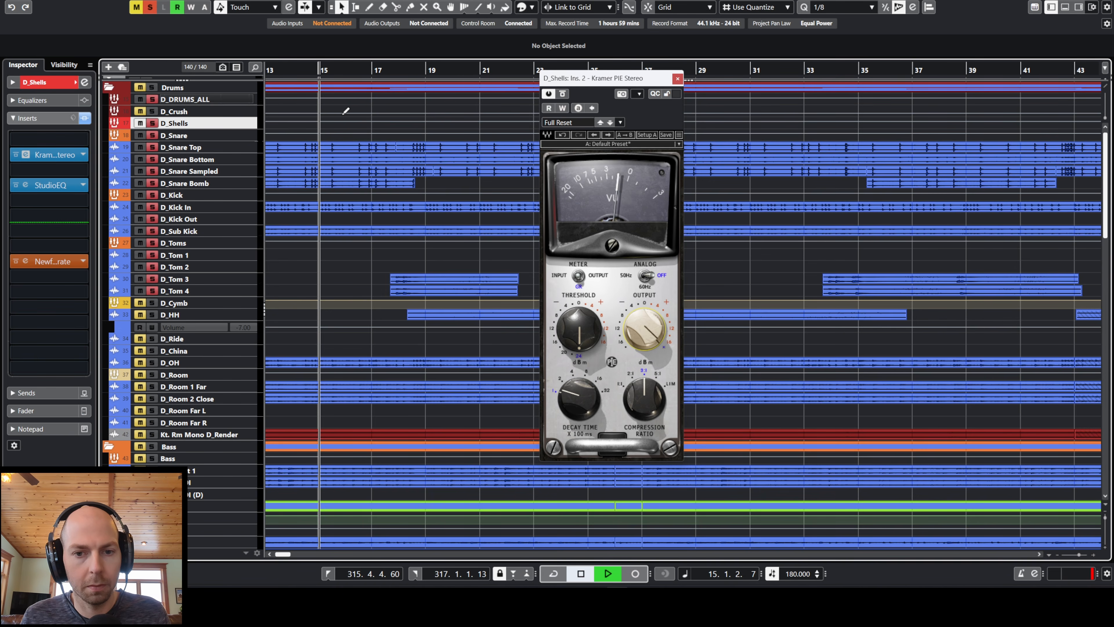
left_click(563, 94)
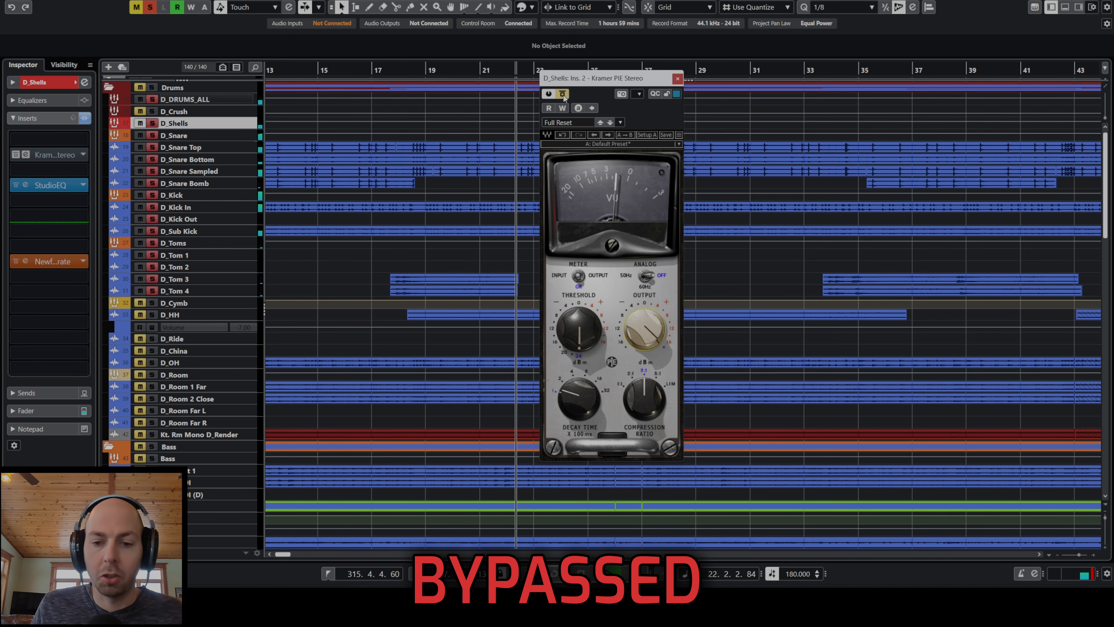
left_click(563, 94)
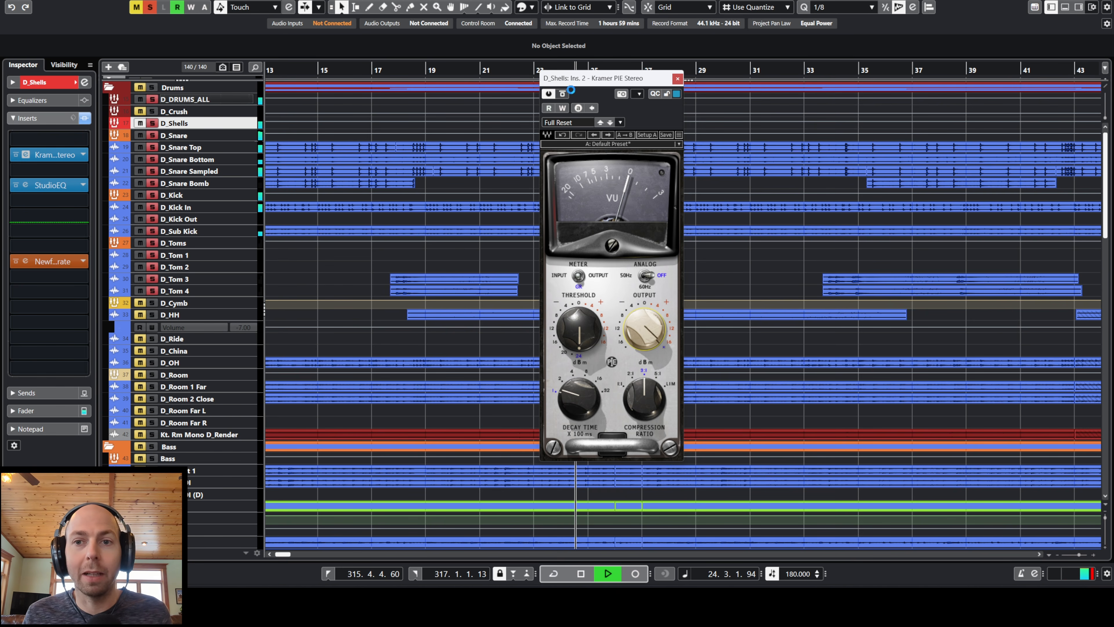
key("space")
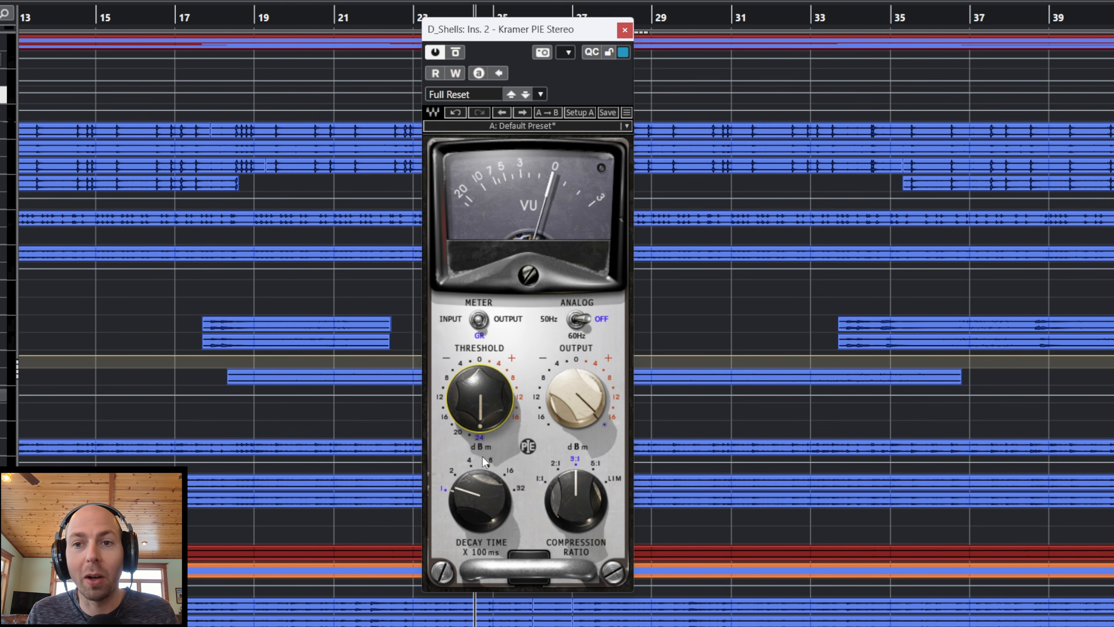
Step: Examine Kramer PIE's Output, Decay Time, Compression Ratio and Threshold controls without changing their settings
mouse_move(583, 417)
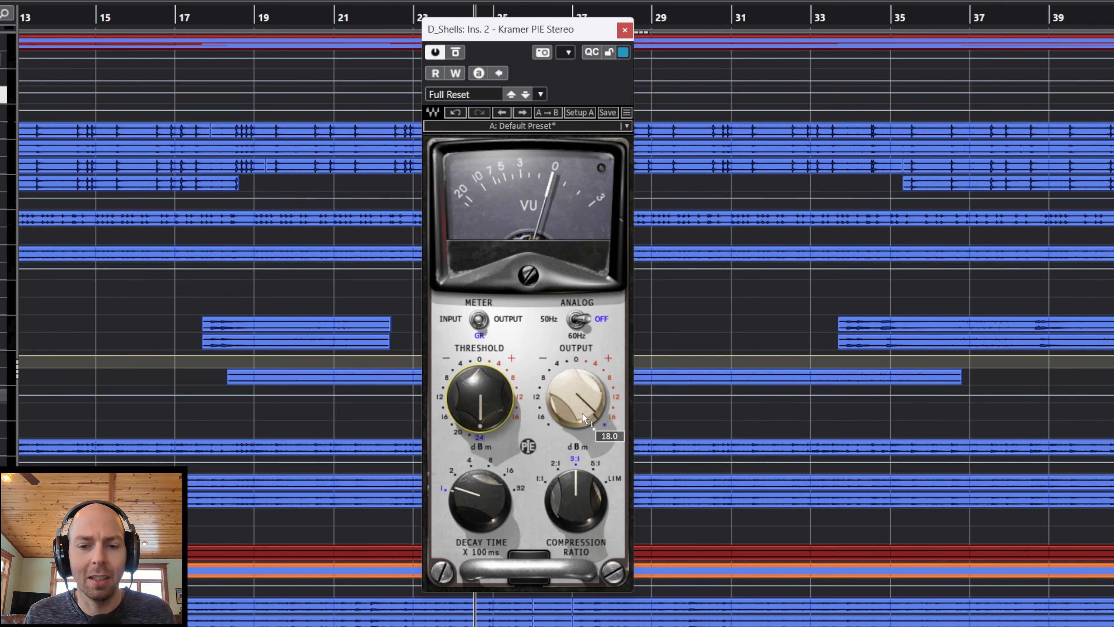
left_click(581, 410)
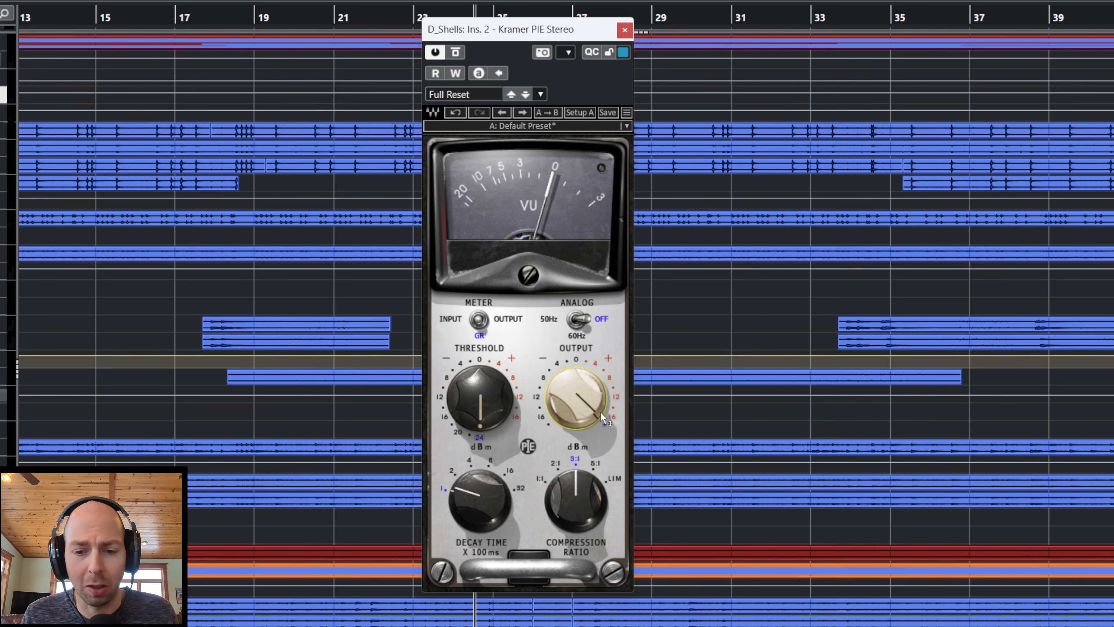
left_click(463, 511)
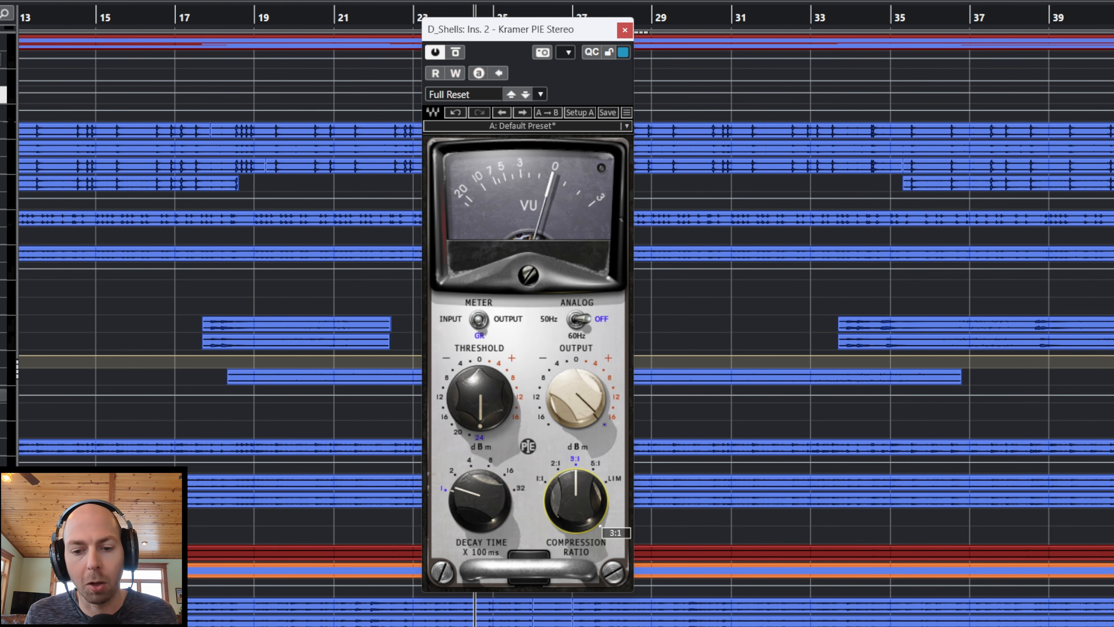
mouse_move(600, 525)
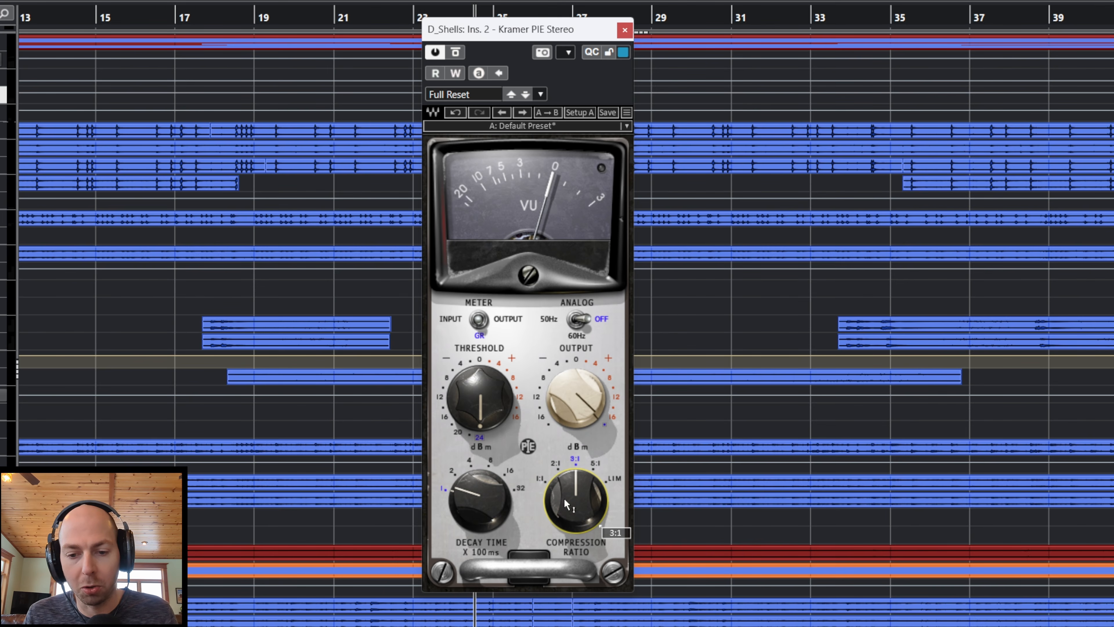
mouse_move(486, 408)
left_mouse_down()
mouse_move(486, 381)
mouse_move(489, 413)
left_mouse_up()
left_click_drag(579, 402, 566, 438)
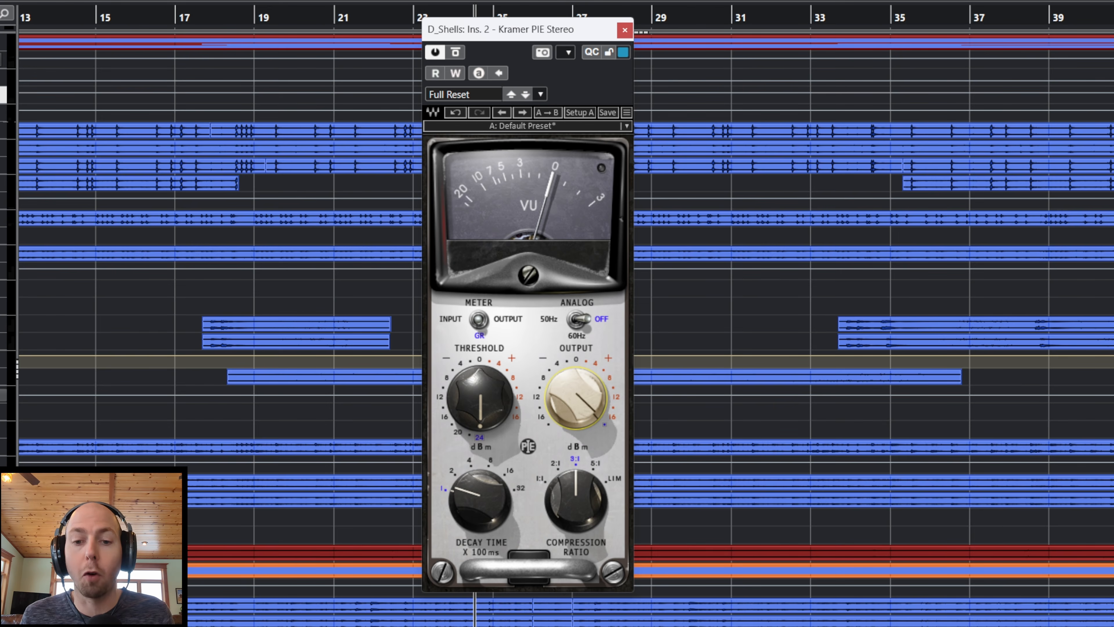
Step: Open the D_Shells channel settings, close Kramer PIE to inspect the pre-gain section, and close the channel settings
left_click(1, 362)
left_click_drag(218, 187, 247, 129)
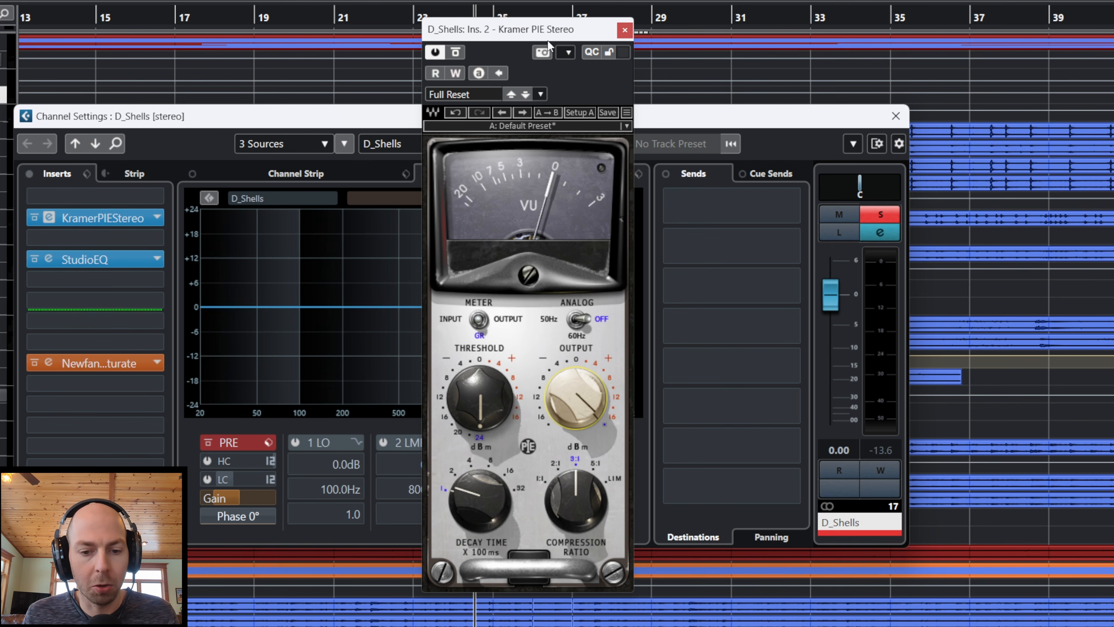
left_click_drag(291, 116, 319, 109)
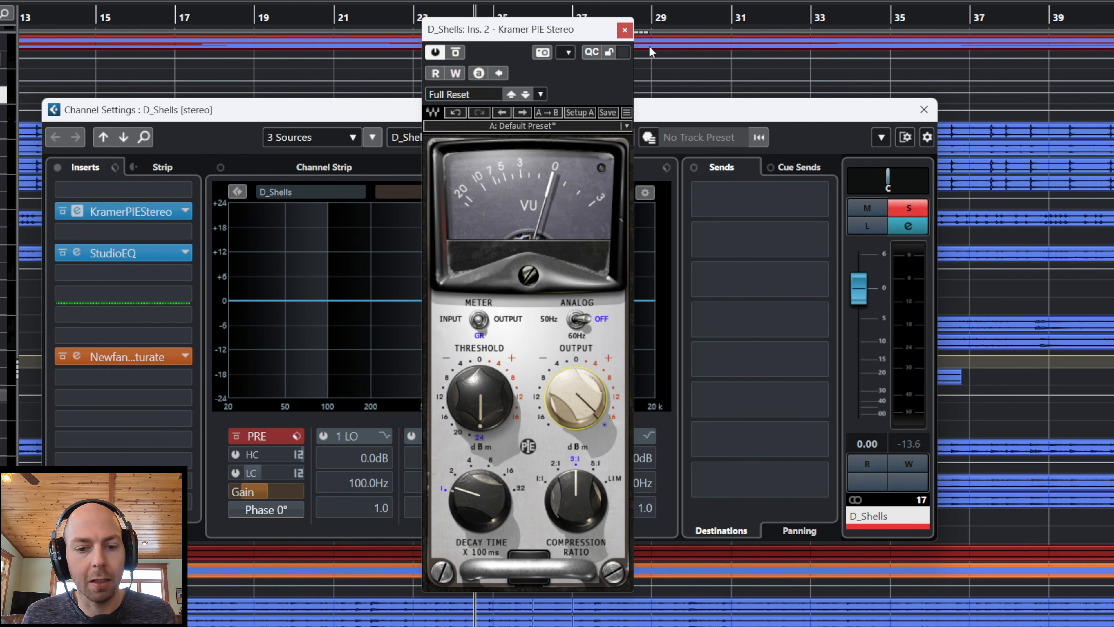
left_click(625, 31)
left_click_drag(476, 103, 558, 65)
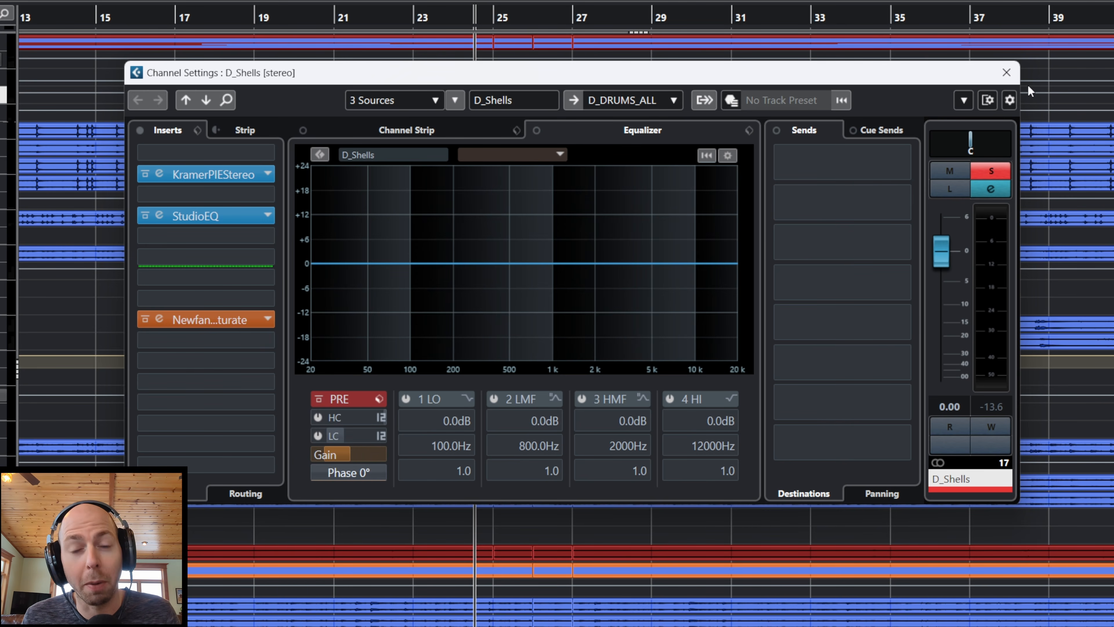
left_click(1006, 72)
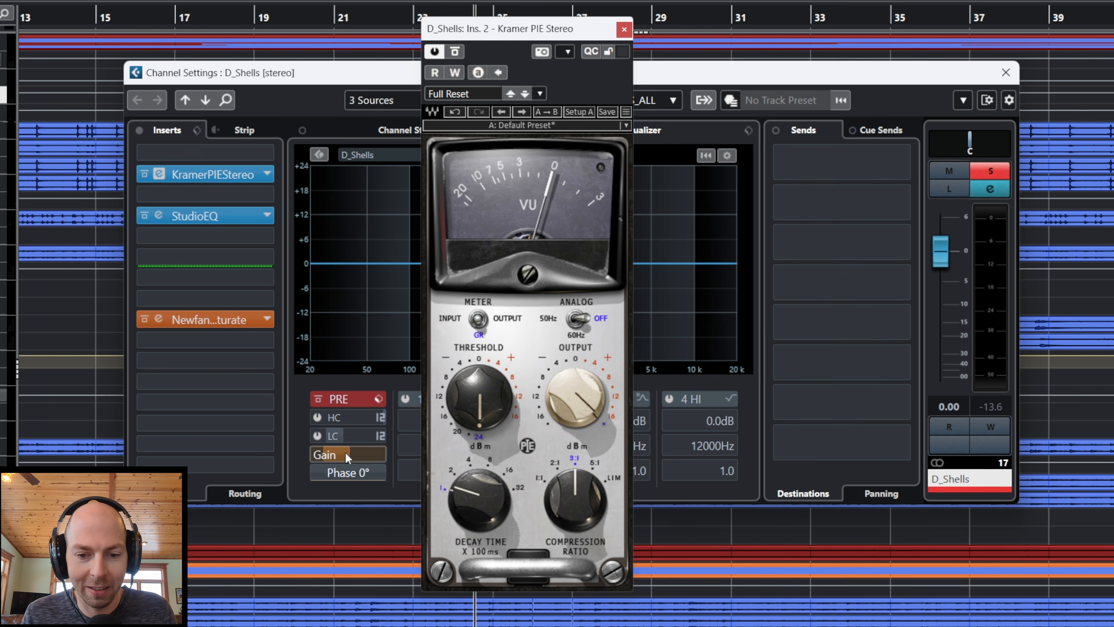
Step: Lower the D_Shells pre-gain to -31.7 dB during playback in its channel settings, and raise it back up
left_click(344, 459)
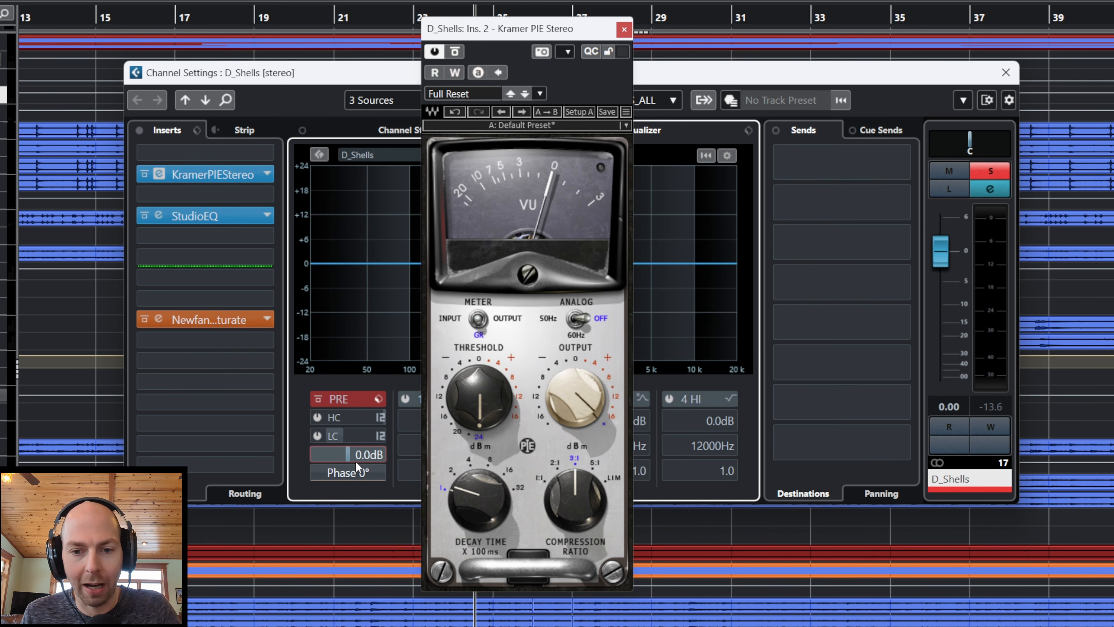
key("space")
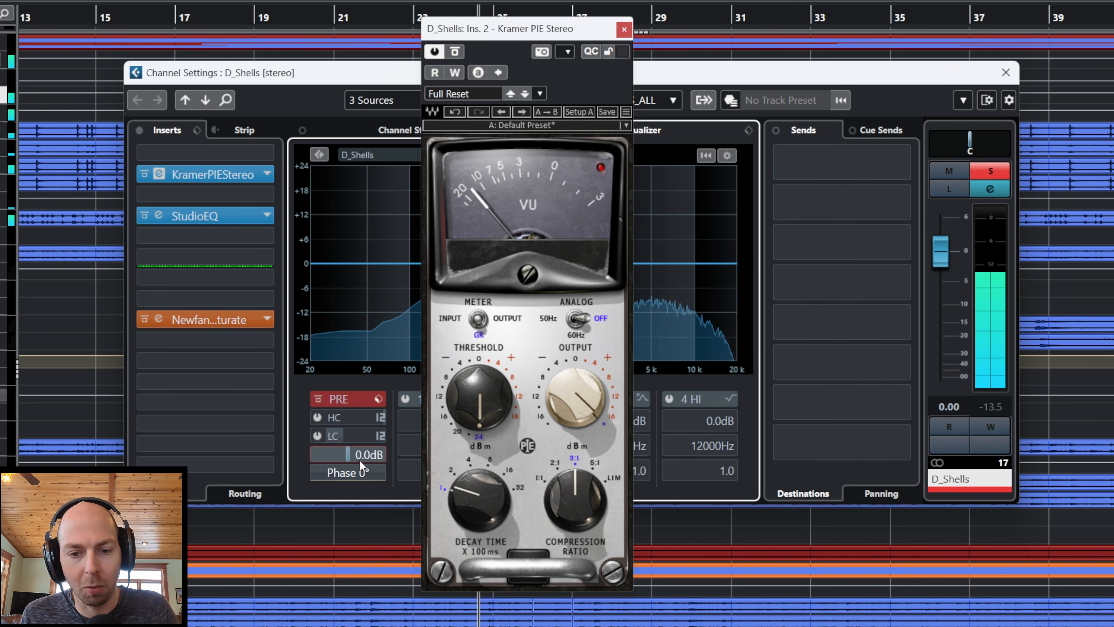
left_click_drag(357, 456, 352, 455)
scroll(352, 457, "down", 20)
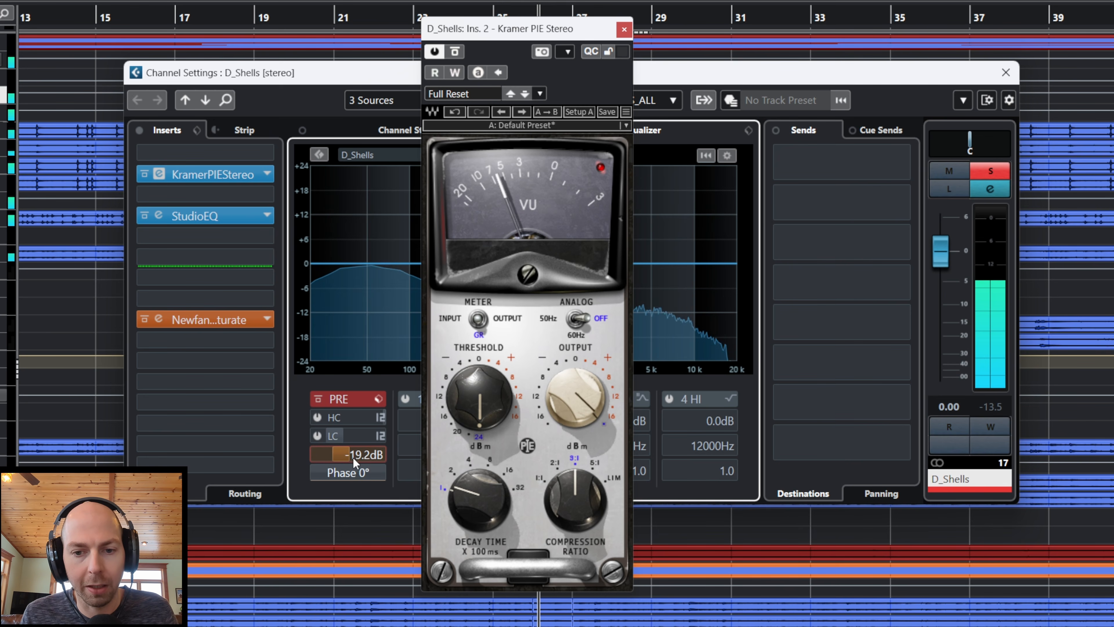
scroll(354, 457, "down", 5)
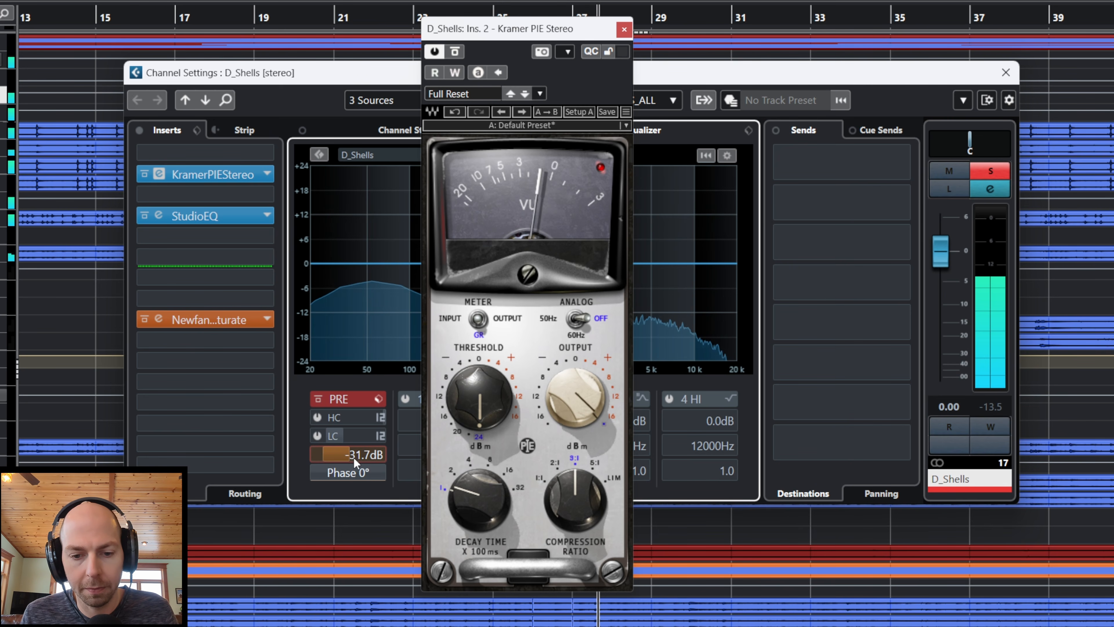
scroll(358, 458, "up", 1)
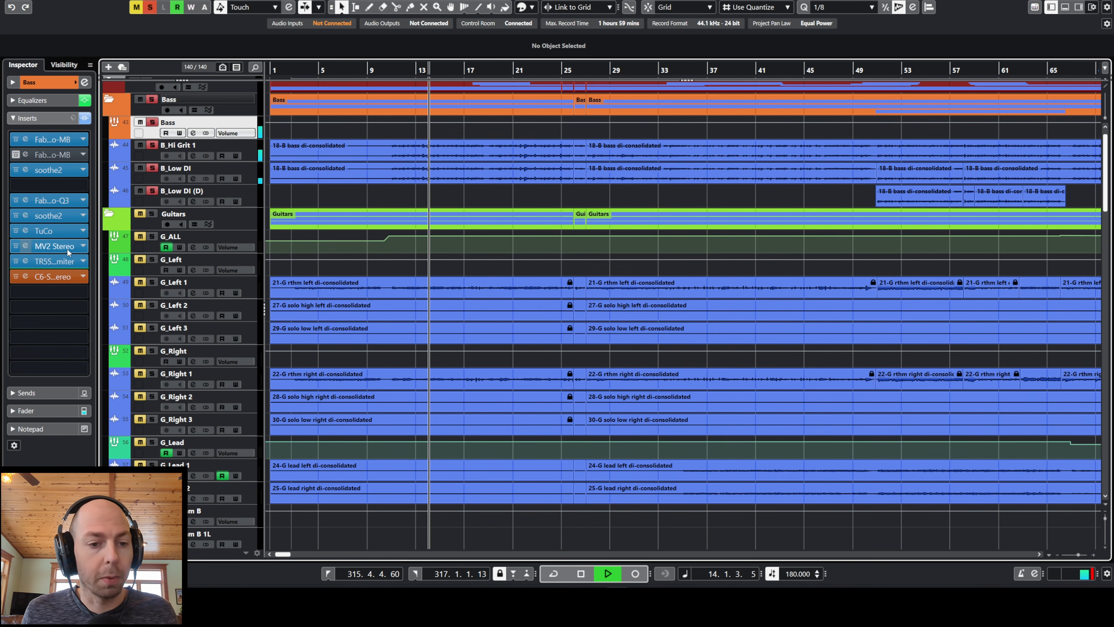
Step: Open the MV2 Stereo insert on the Bass channel, restart playback, and move its window over the guitar tracks
key("space")
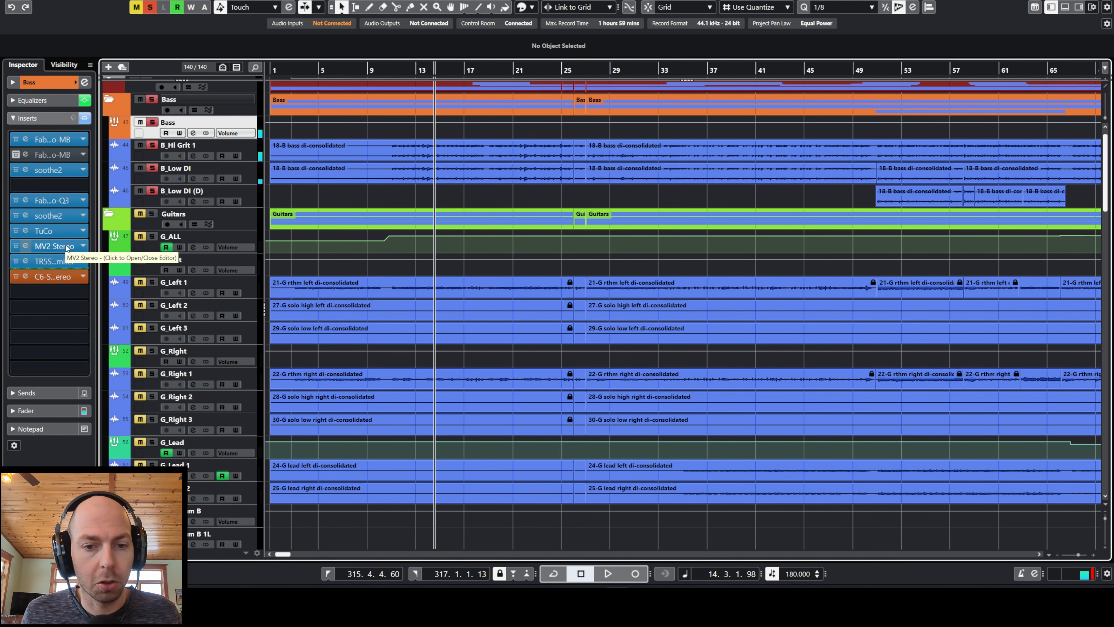
left_click(66, 248)
key("space")
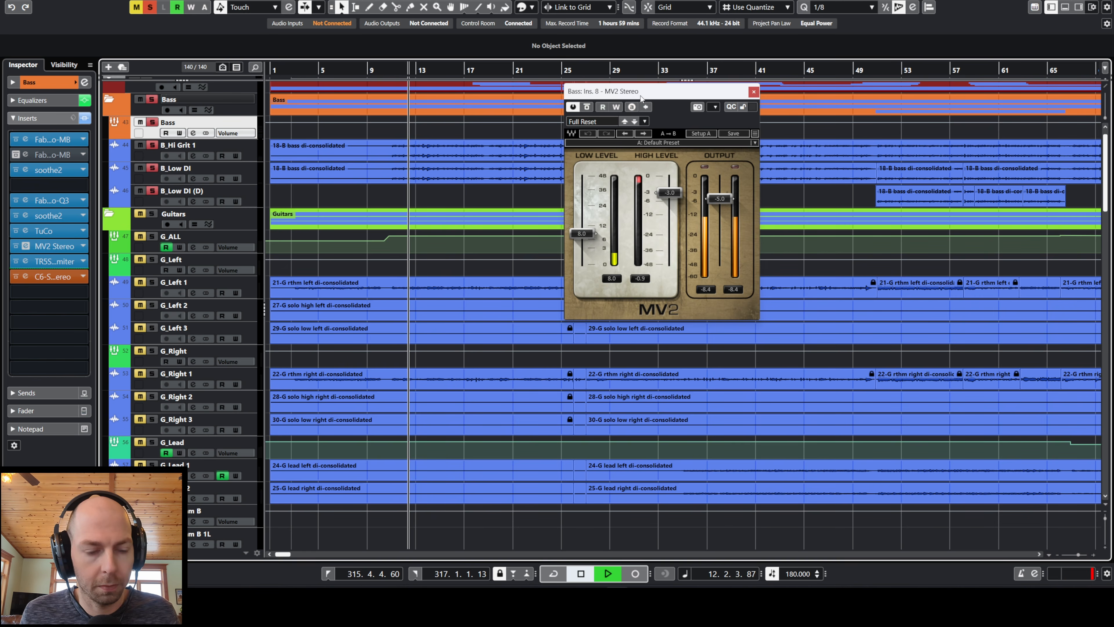
left_click_drag(639, 90, 697, 204)
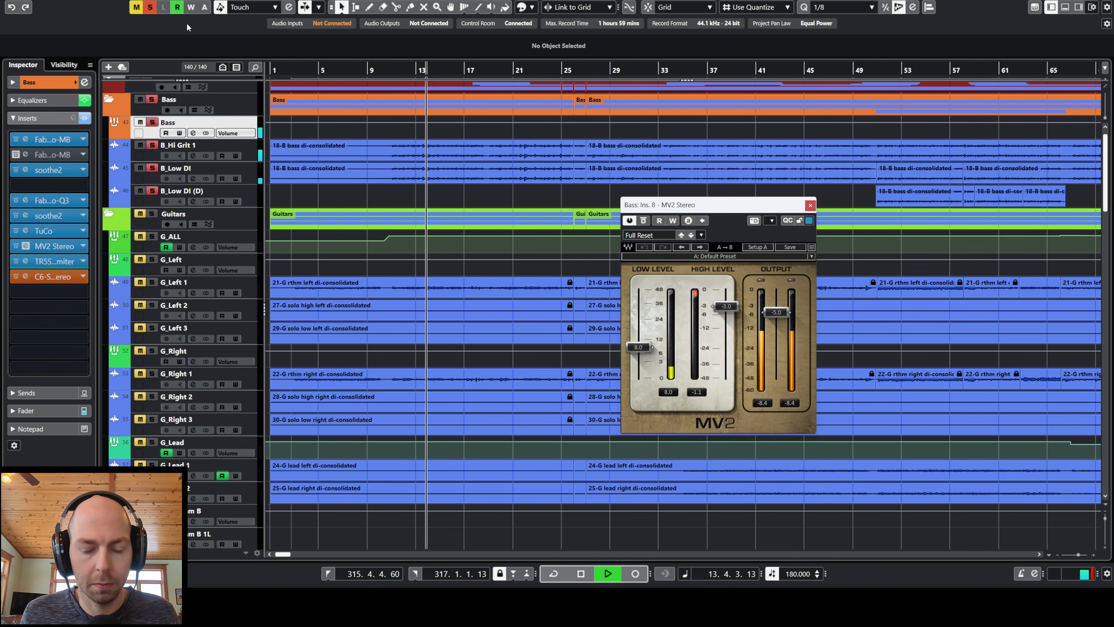
Step: Clear all solos to hear the full mix, solo the Bass channel again, and reposition the MV2 window
left_click(150, 8)
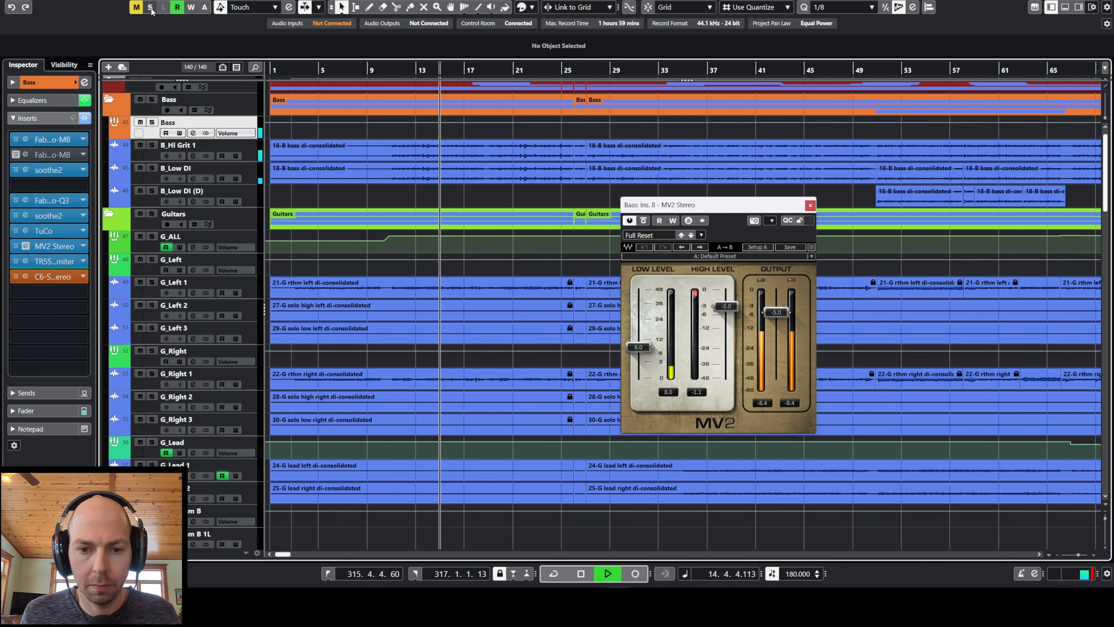
left_click(152, 122)
left_click_drag(734, 214, 660, 144)
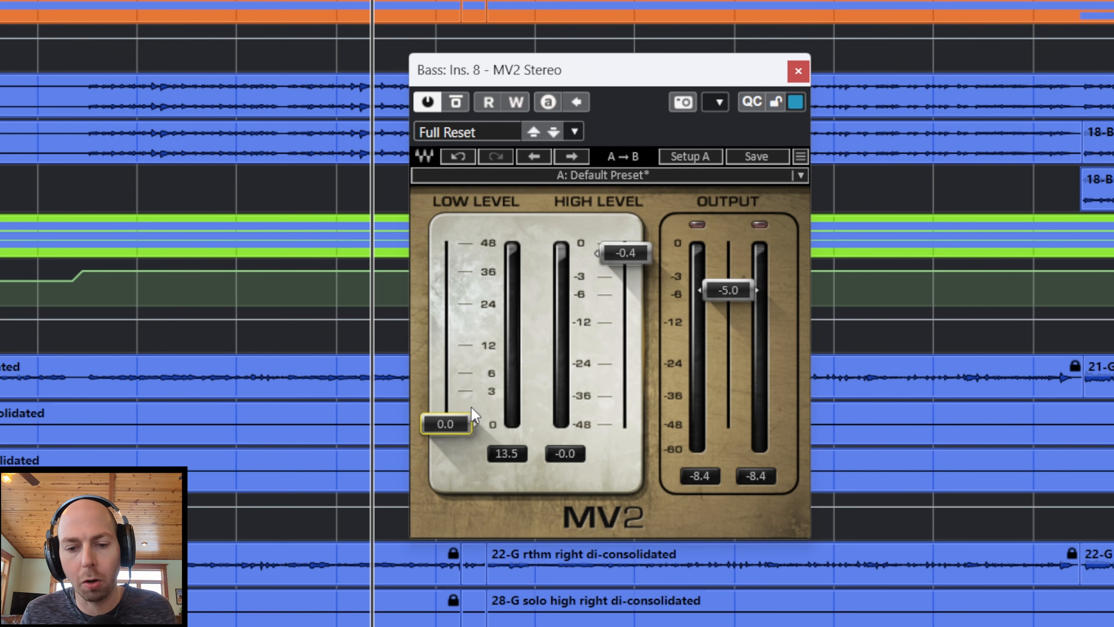
Step: Try MV2's Low Level at 8.5 and High Level at -6.6, reduce them to 4.4 and -4.2, and toggle playback
left_click_drag(452, 421, 452, 357)
left_click_drag(627, 254, 627, 299)
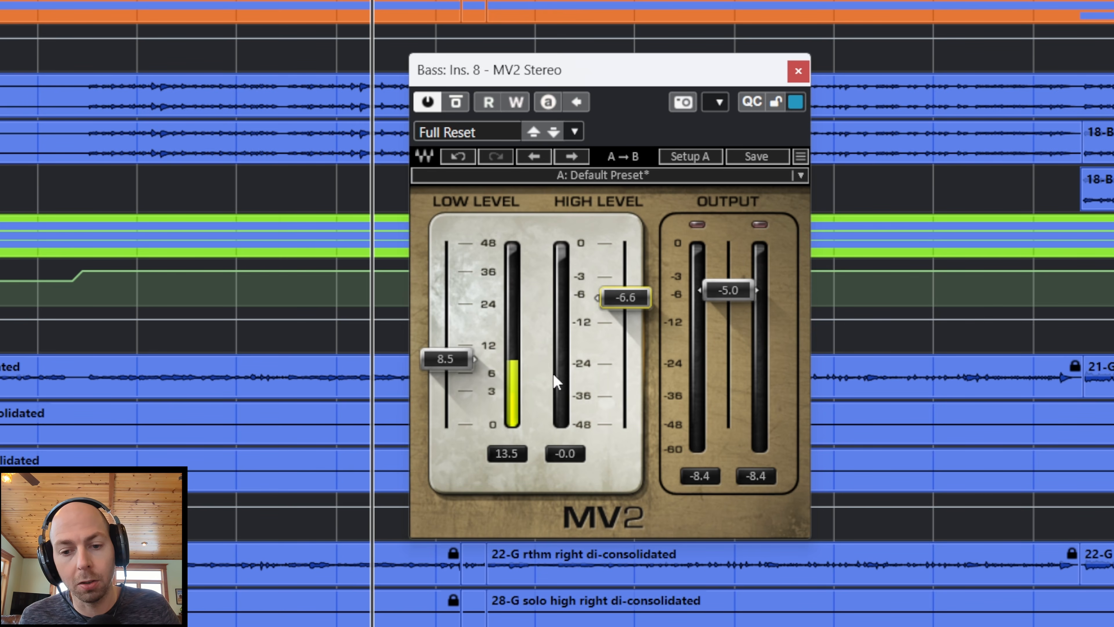
left_click_drag(443, 362, 443, 384)
left_click_drag(628, 298, 627, 284)
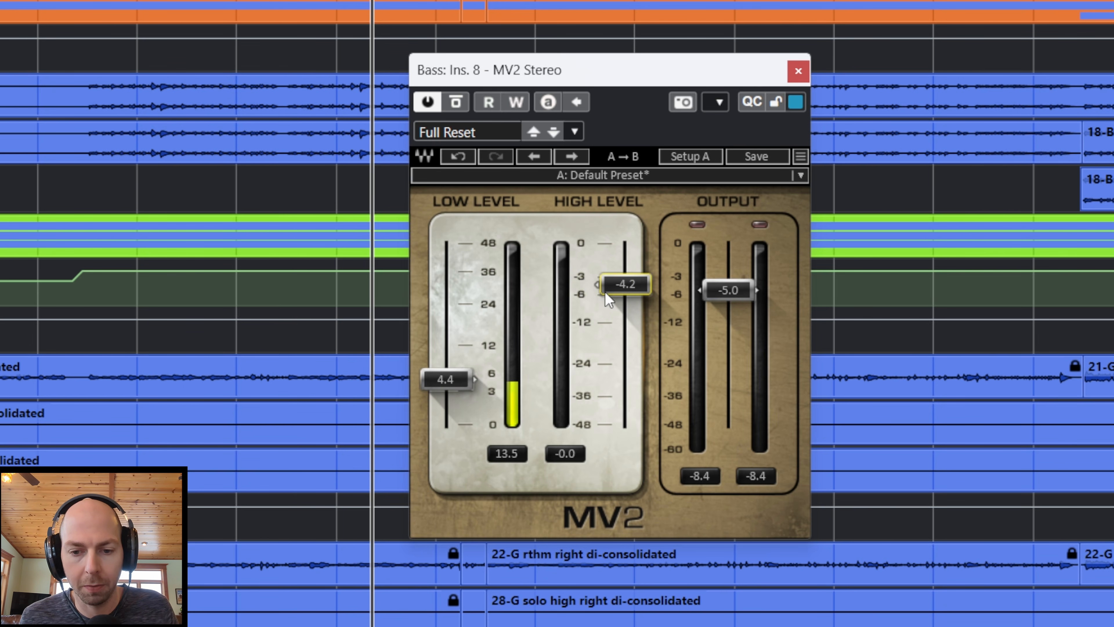
key("space")
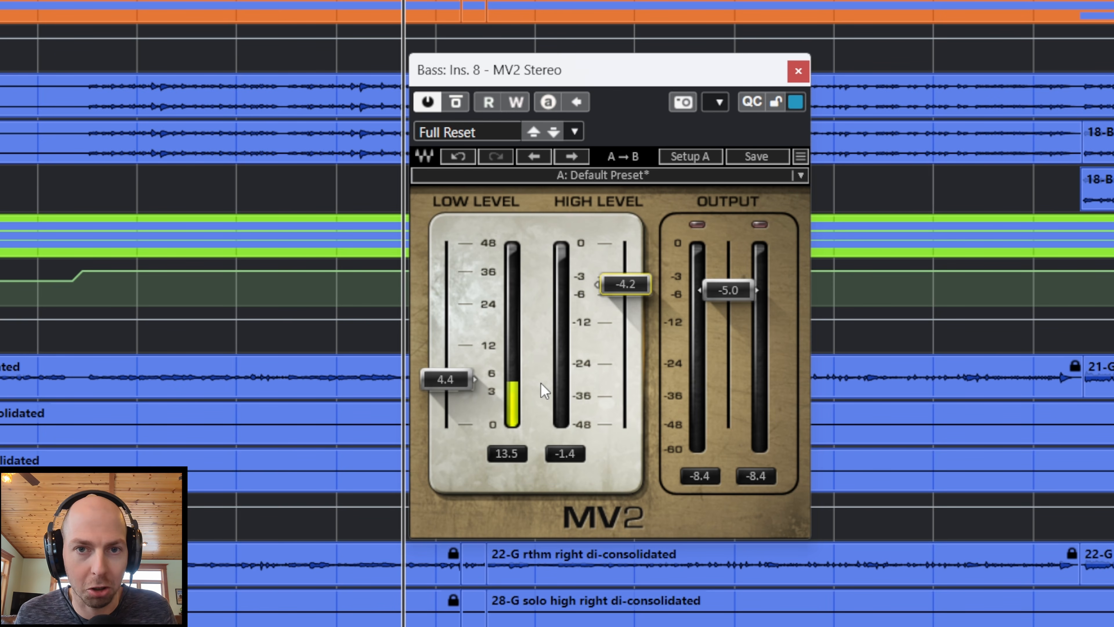
Step: Raise MV2's Low Level to 5.2 and on to 5.8, and start bass playback
left_click_drag(461, 379, 462, 375)
left_click(459, 366)
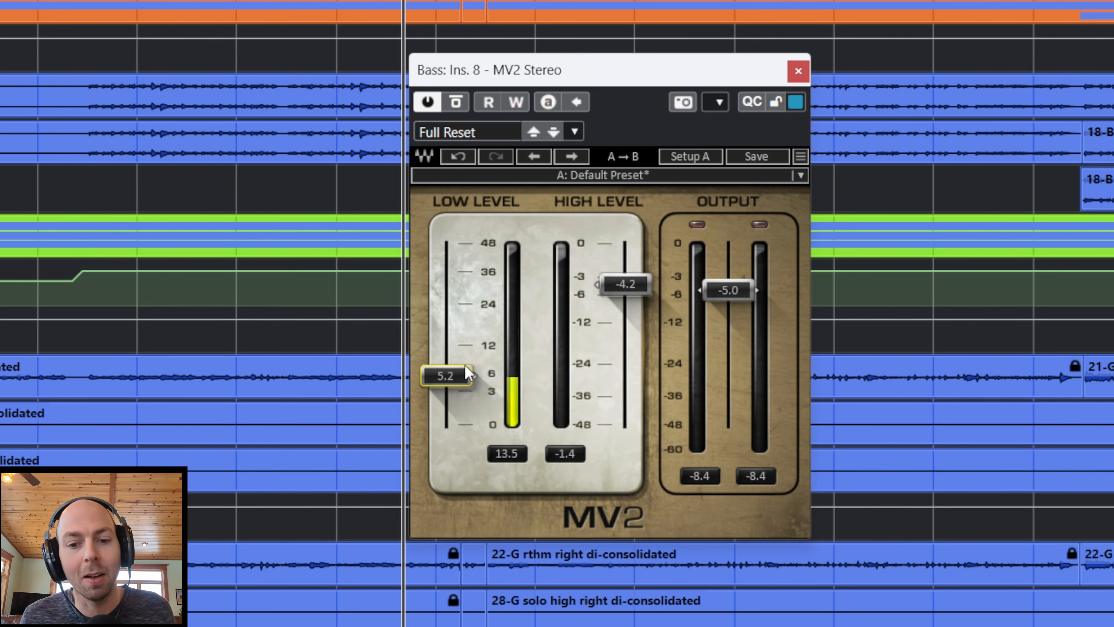
left_click_drag(455, 376, 463, 373)
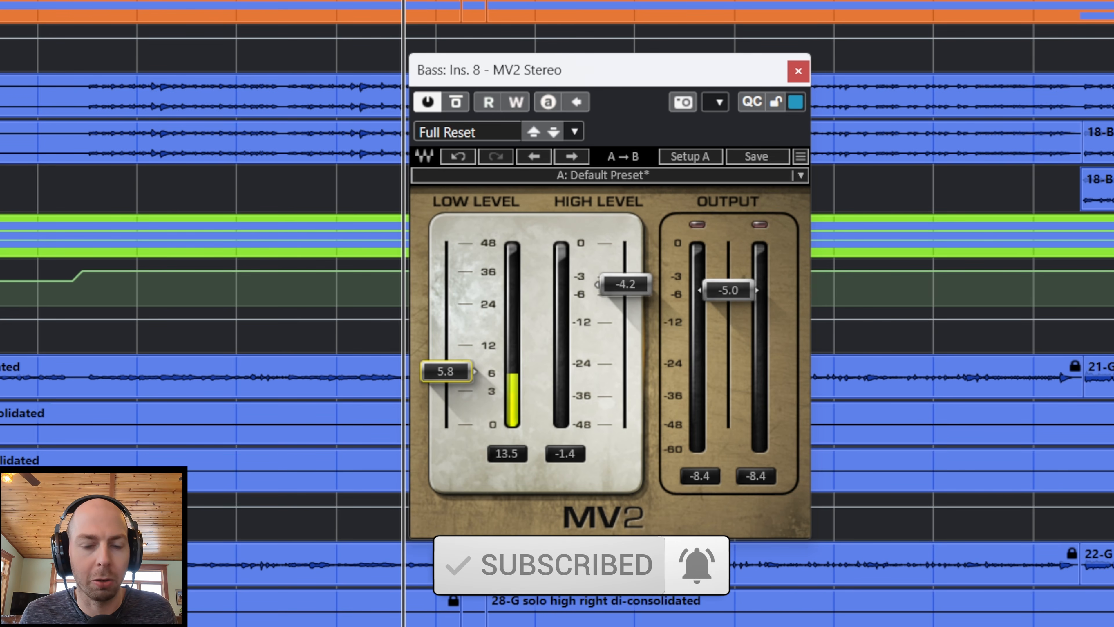
key("space")
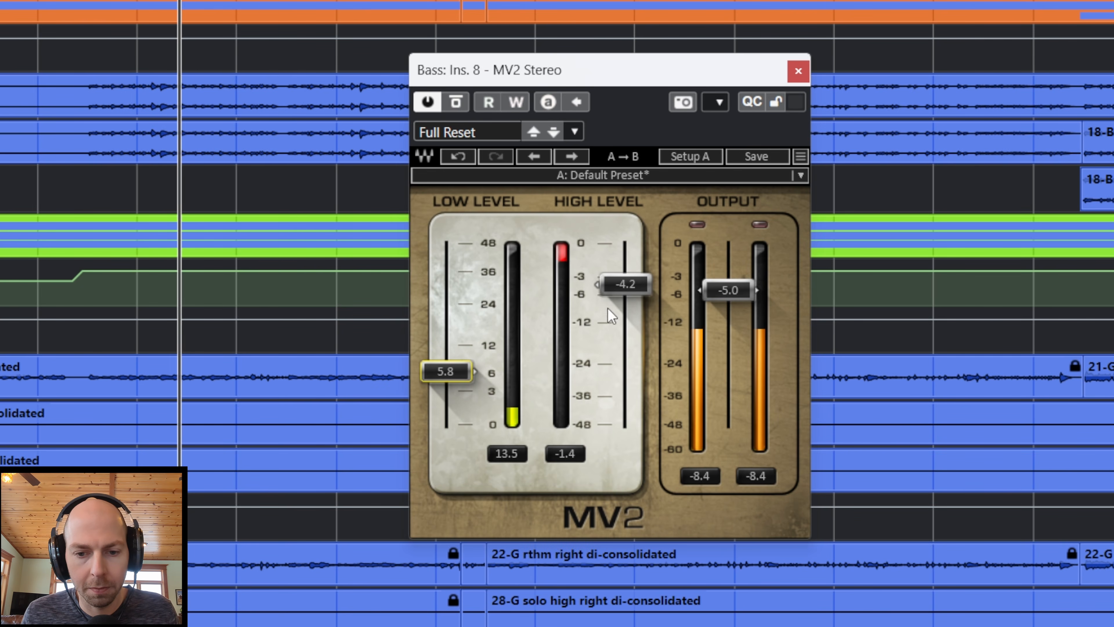
Step: Set MV2's Low Level to 6.9, High Level to -4.5 and Output to -1.6 while the bass plays
mouse_move(454, 380)
left_mouse_down()
mouse_move(454, 261)
mouse_move(454, 376)
left_mouse_up()
mouse_move(625, 284)
left_mouse_down()
mouse_move(625, 259)
mouse_move(634, 287)
left_mouse_up()
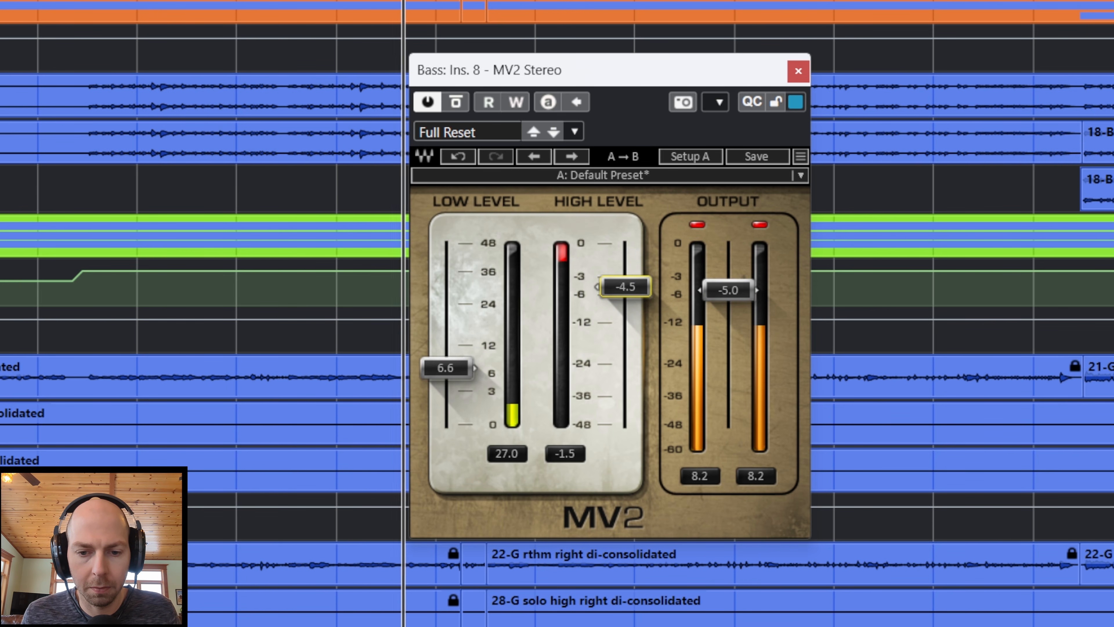
left_click_drag(729, 290, 729, 266)
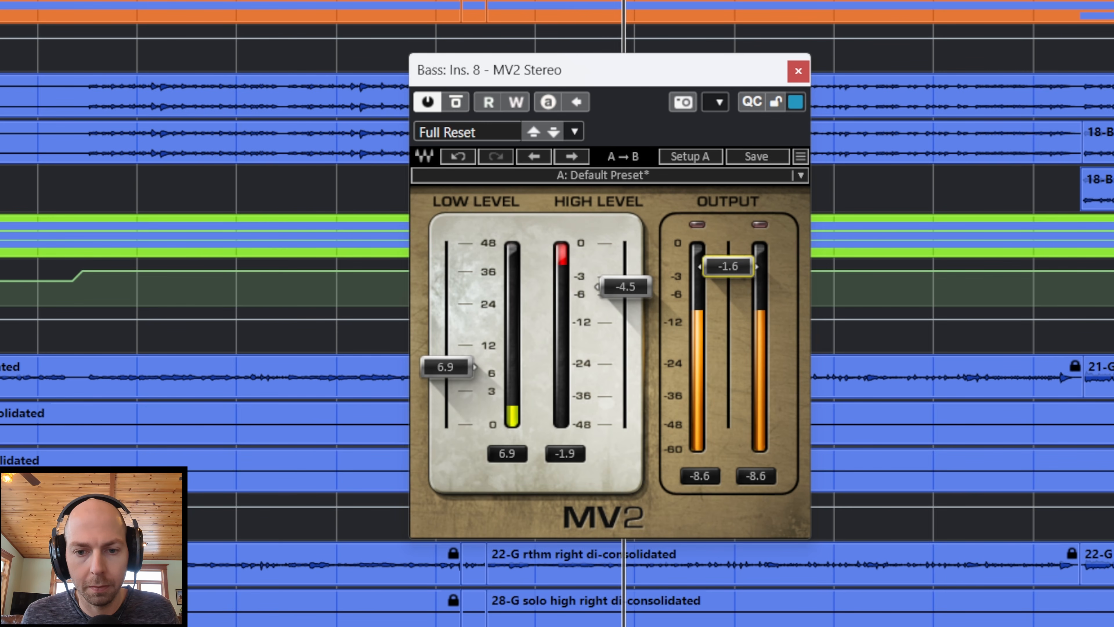
Step: Compare the bass with MV2 bypassed and active, and toggle playback
left_click(456, 103)
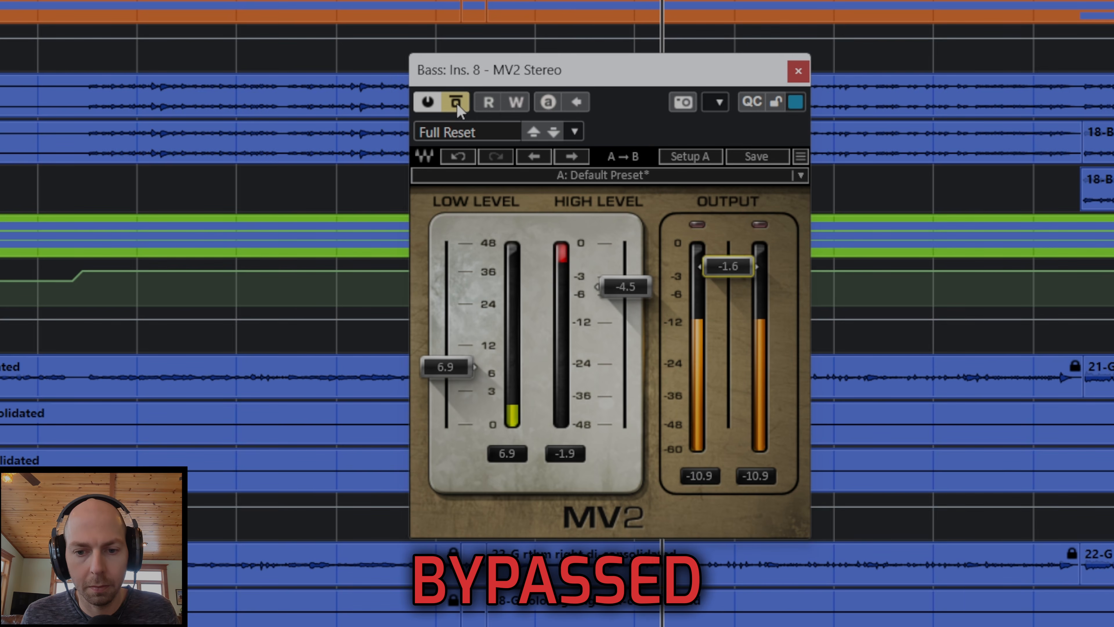
left_click(456, 103)
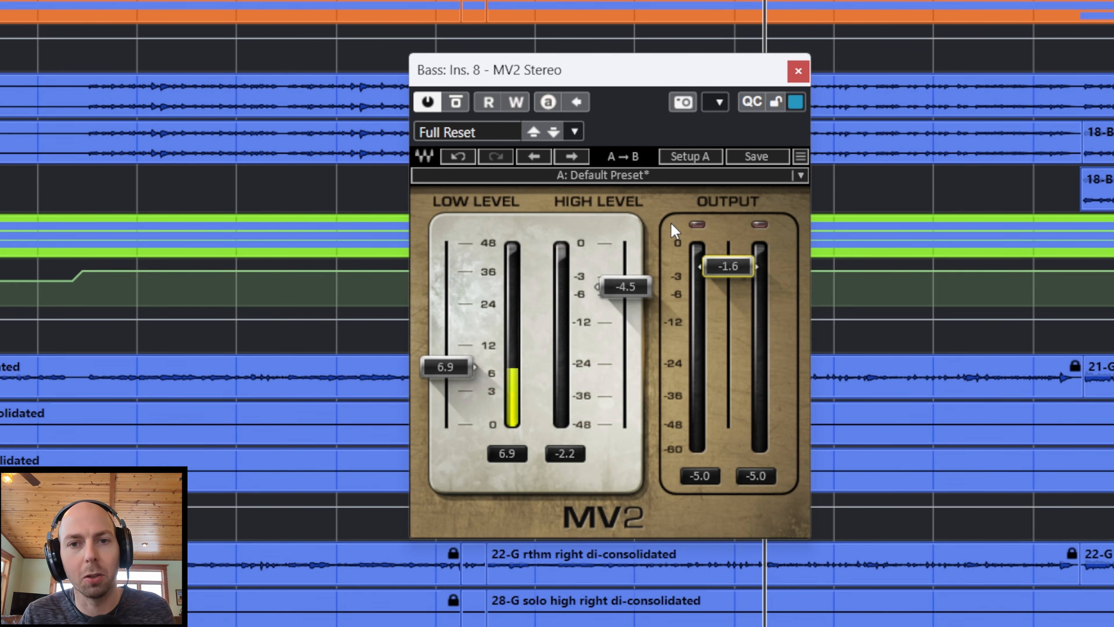
key("space")
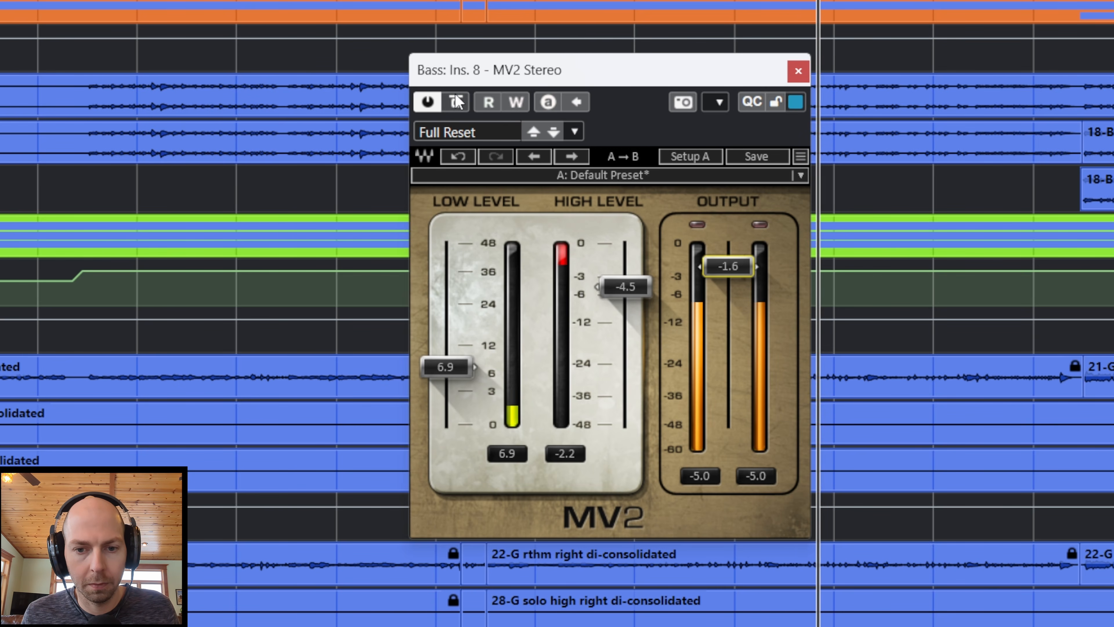
Step: Bypass MV2 on the bass, stop playback and close the plug-in window
left_click(456, 108)
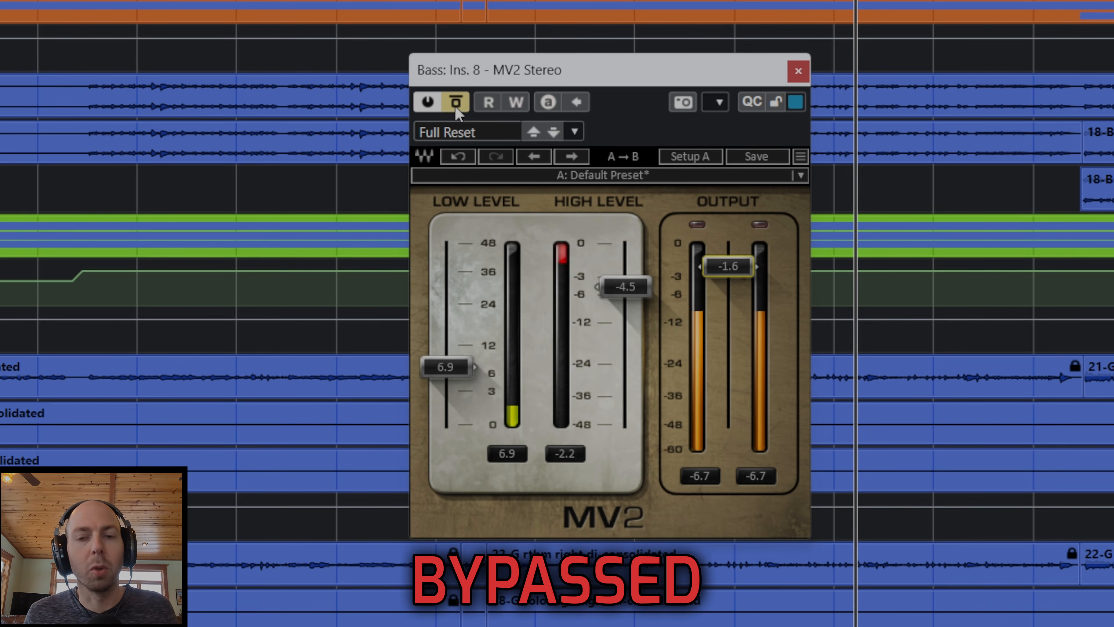
key("space")
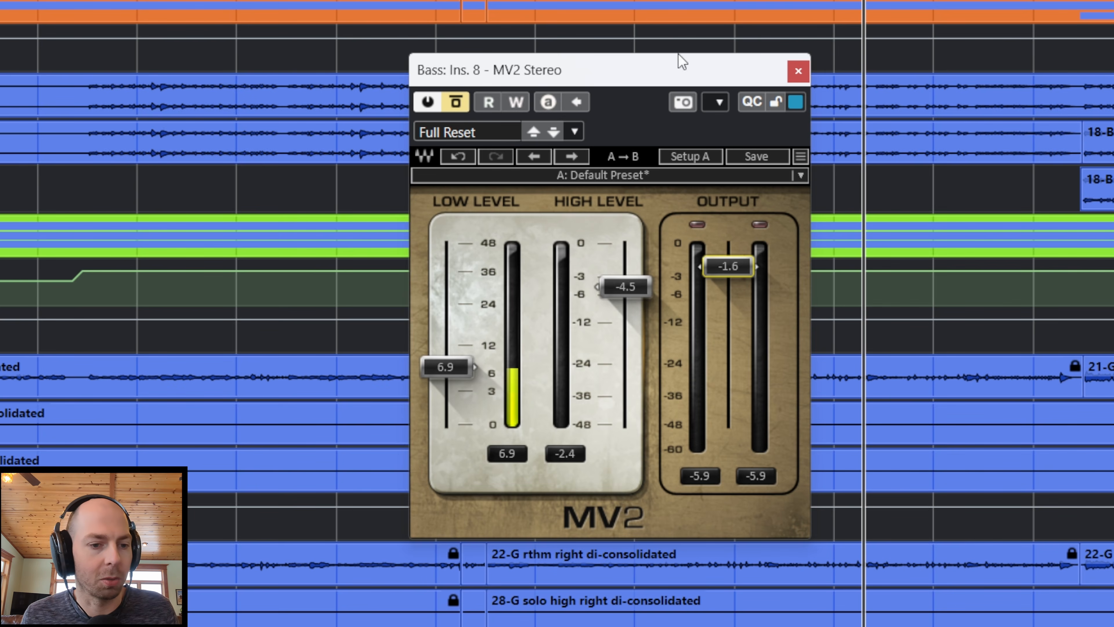
left_click(798, 71)
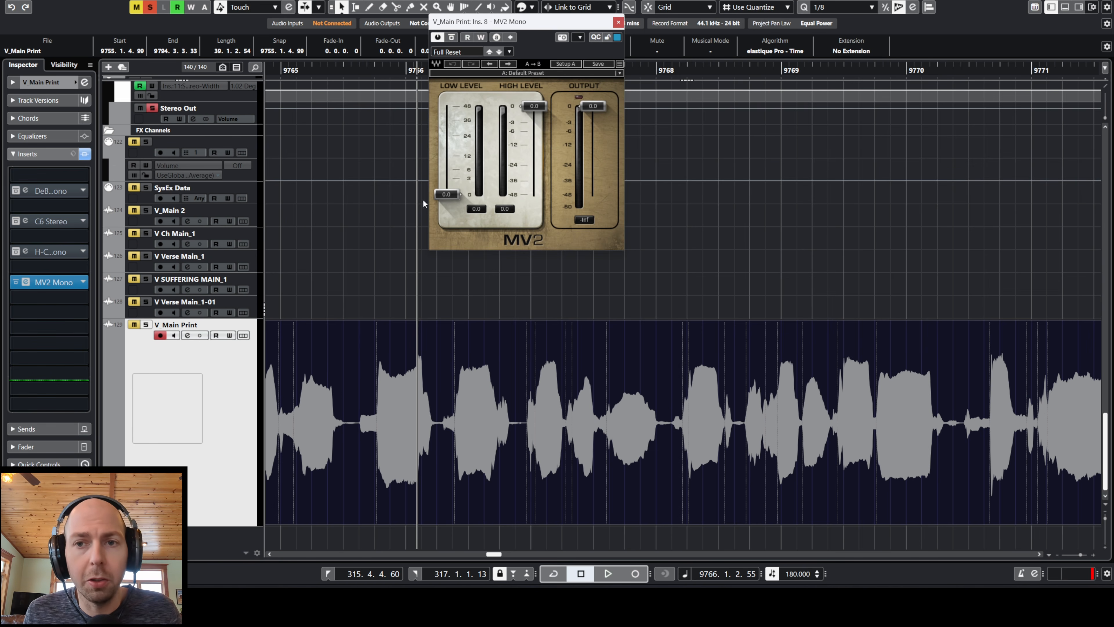
Step: Reposition the MV2 window on the V_Main Print vocal track and raise its Low Level to 21.9 during playback
left_click_drag(562, 28, 650, 79)
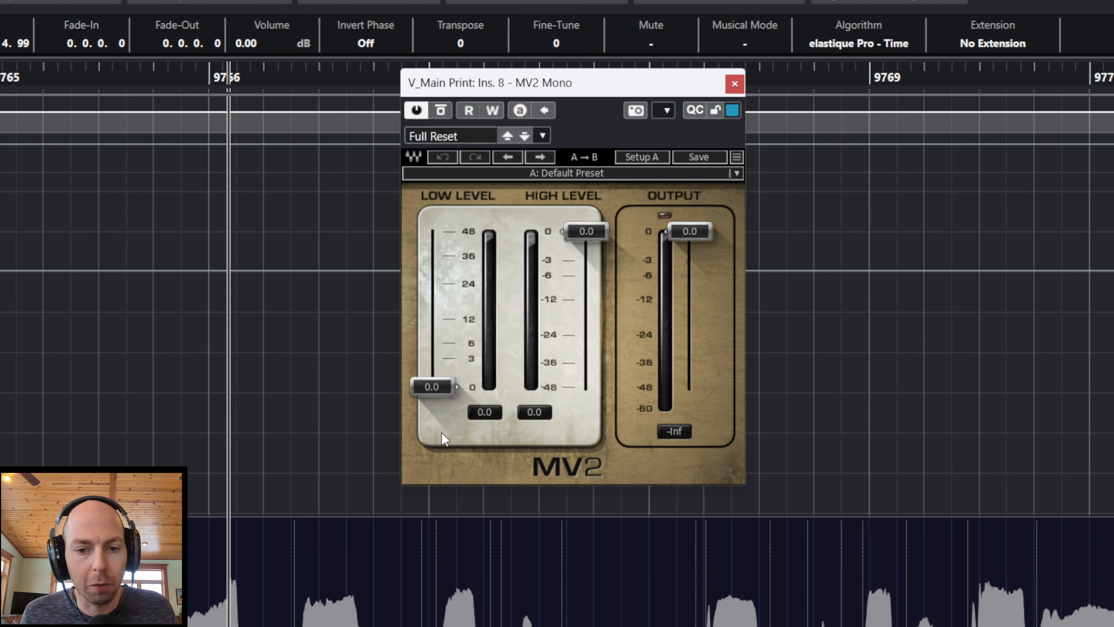
left_click_drag(432, 386, 431, 341)
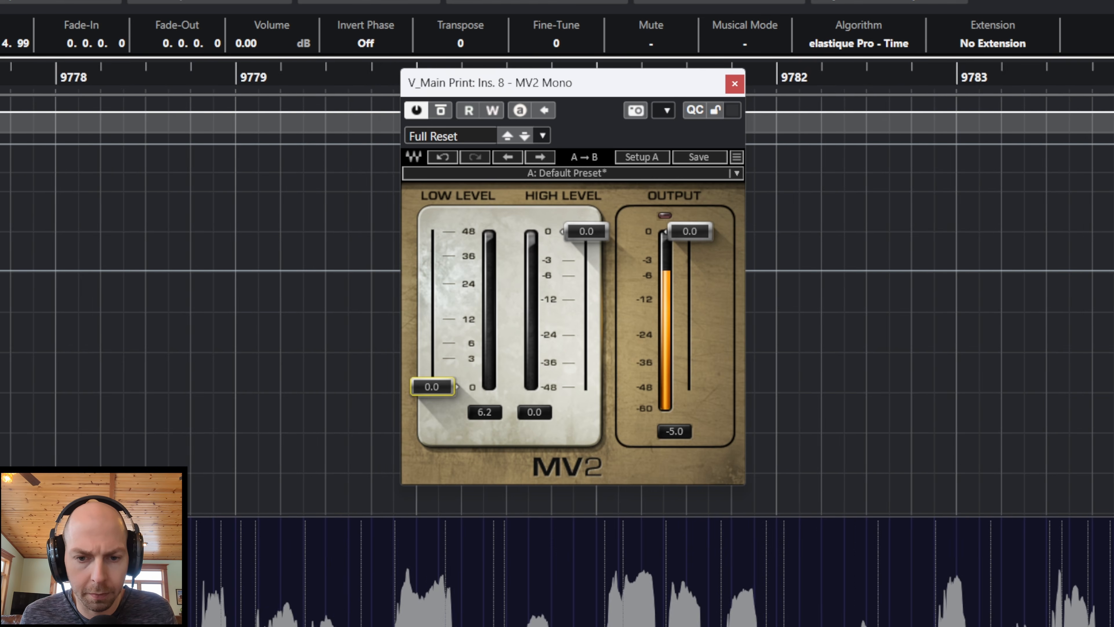
left_click_drag(431, 387, 432, 289)
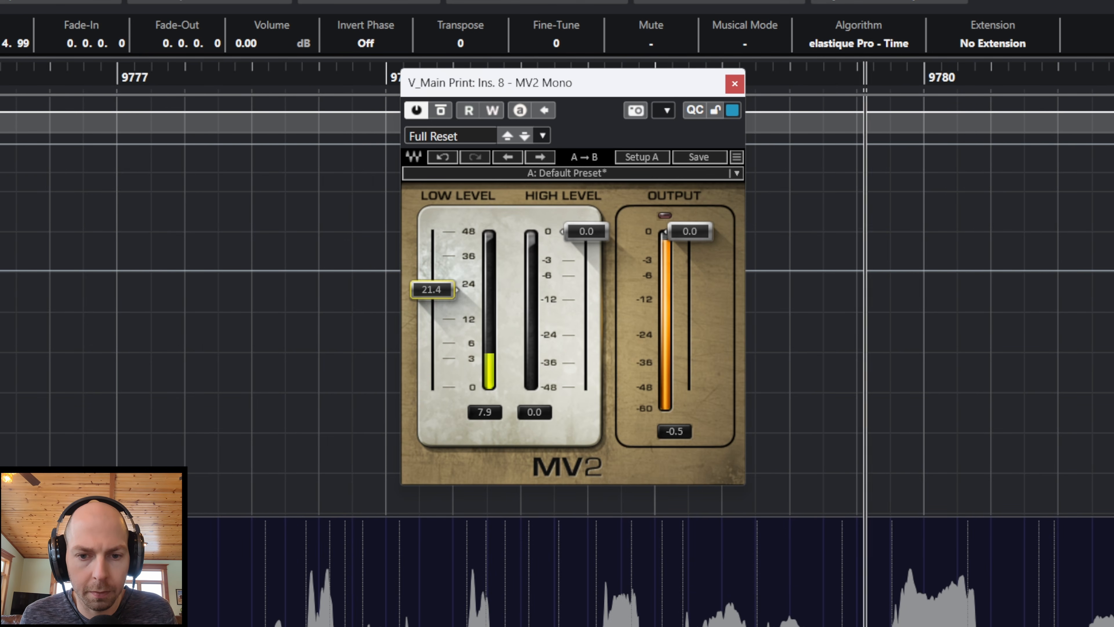
left_click_drag(432, 289, 432, 288)
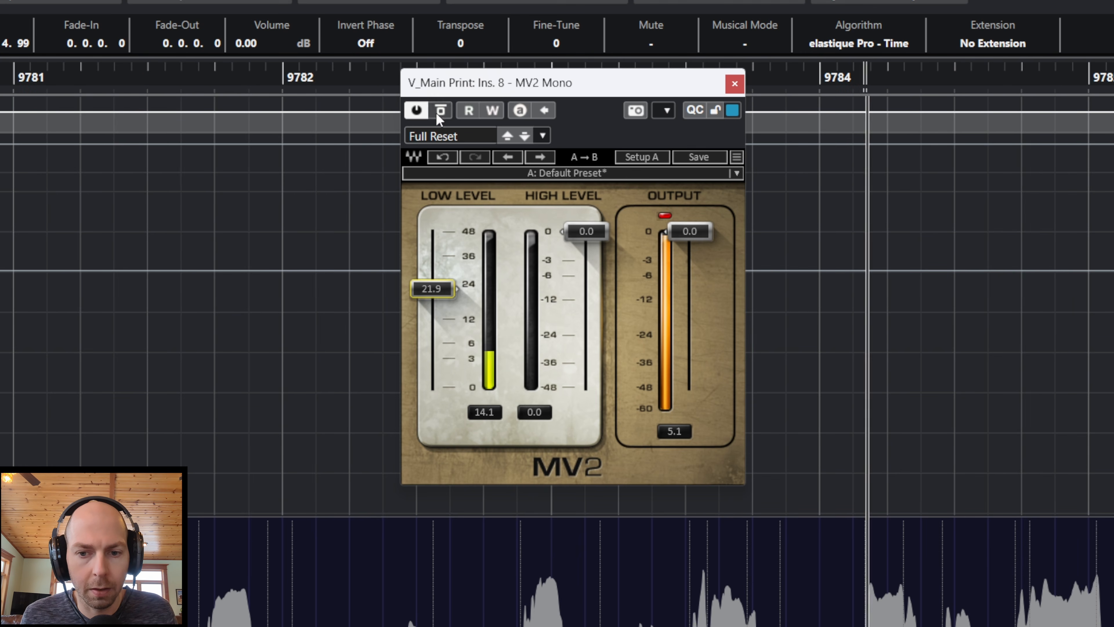
Step: Lower the vocal MV2's Output to -4.9, compare it bypassed and active, raise Low Level to 23.9, and close the plug-in
left_click_drag(693, 232, 691, 273)
left_click(441, 111)
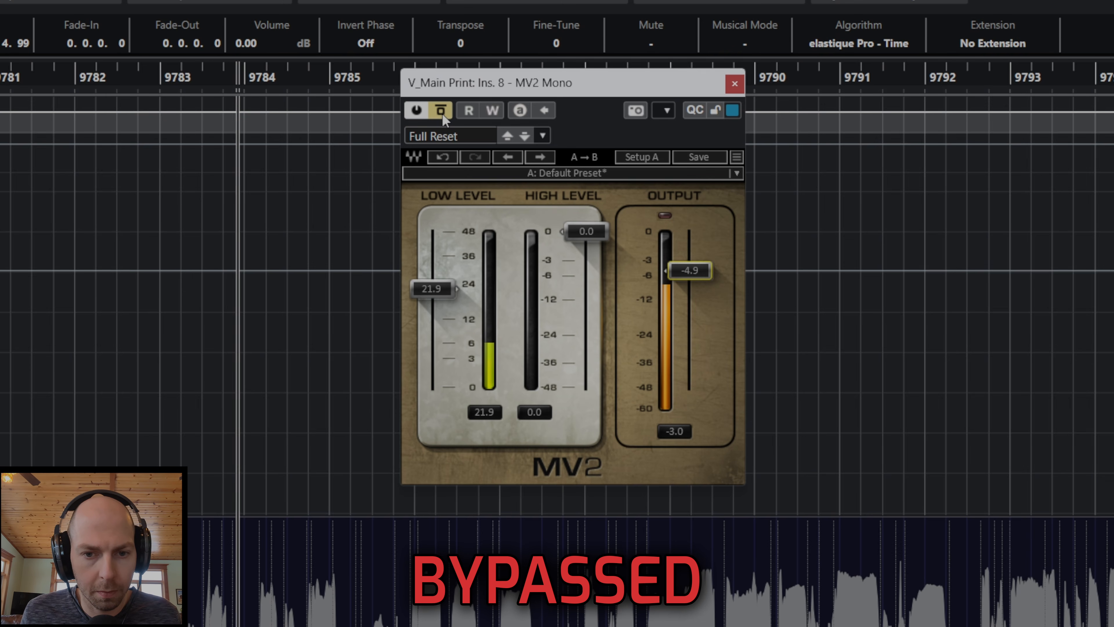
left_click(440, 110)
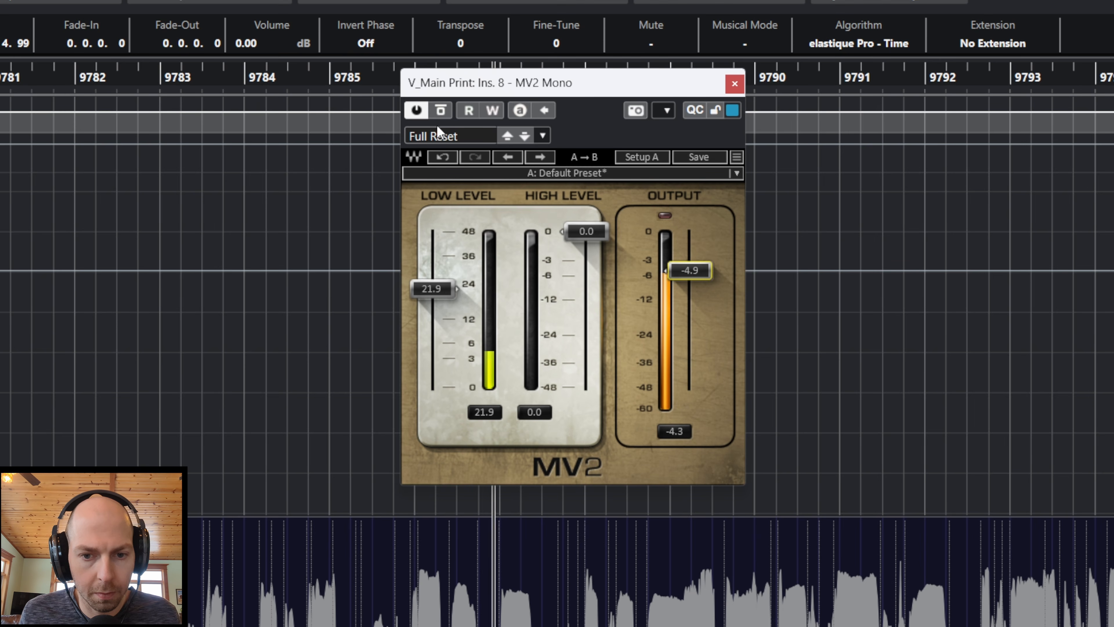
left_click_drag(446, 288, 447, 283)
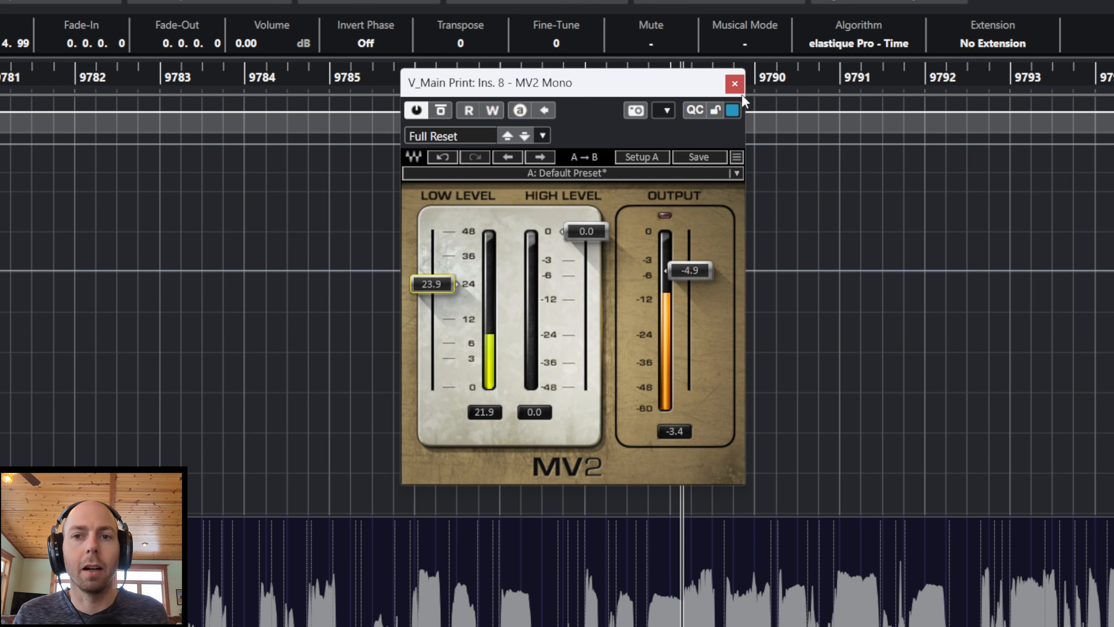
left_click(734, 85)
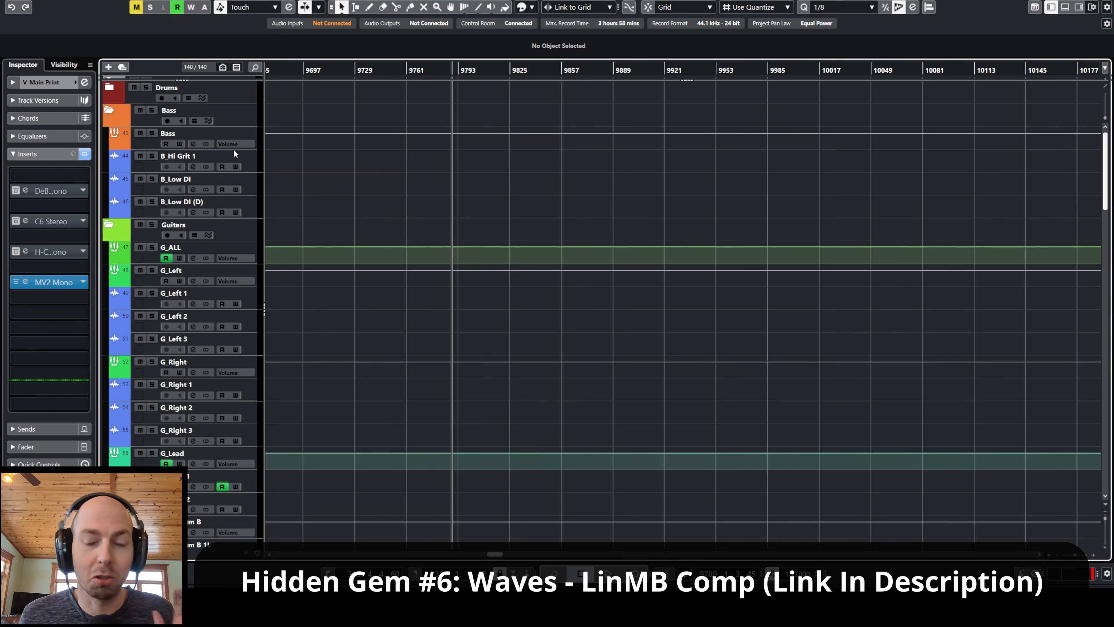
Step: Find LinMB in the plug-in list and insert LinMB Stereo in slot 4 of the B_Hi Grit 1 bass track
left_click(252, 136)
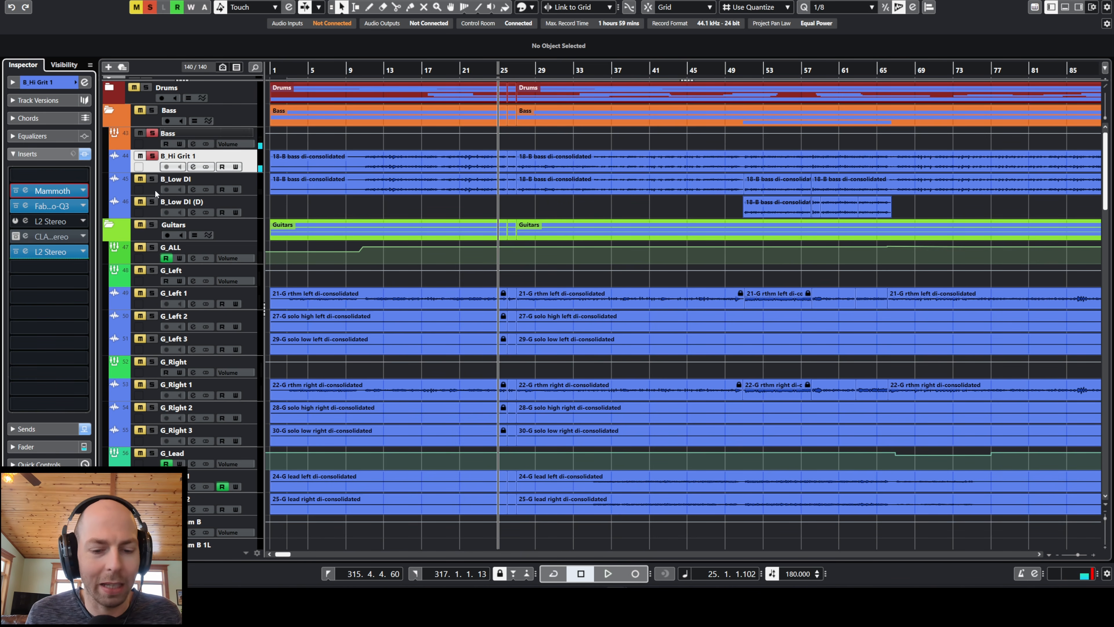
left_click(74, 222)
type("lin")
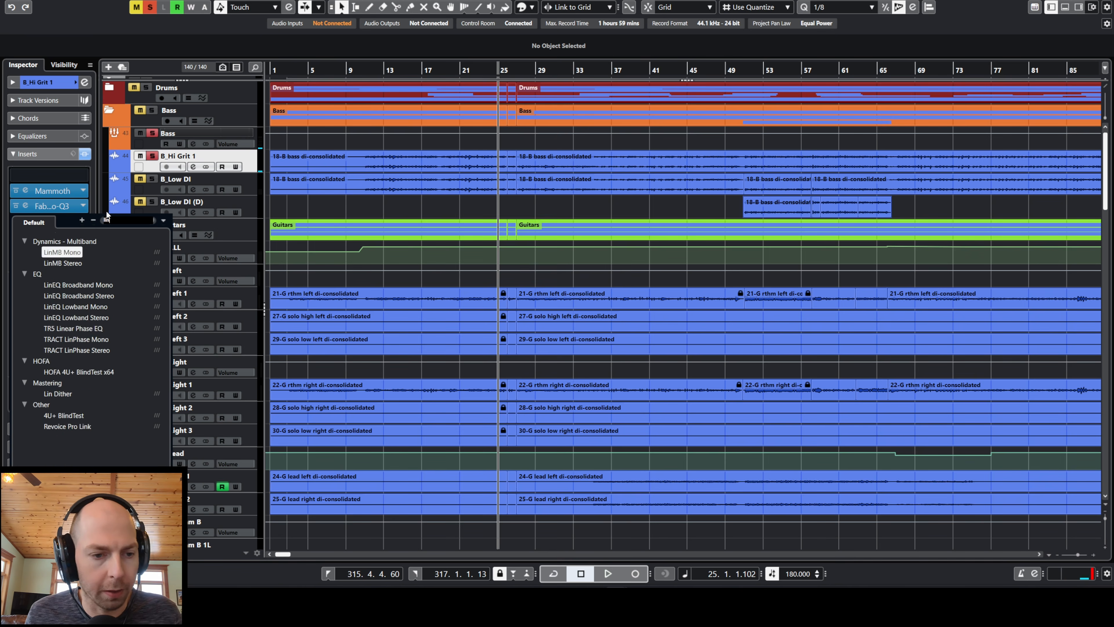
key("space")
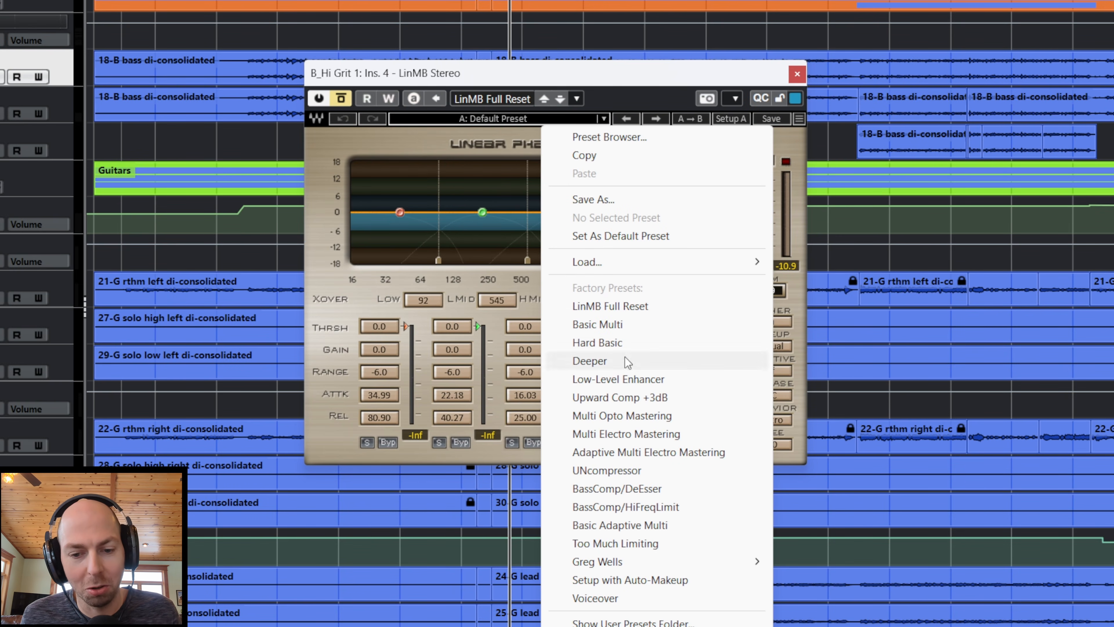
Step: Load LinMB's Multi Electro Mastering preset and set the Gain of all bands to 0.0
left_click(681, 439)
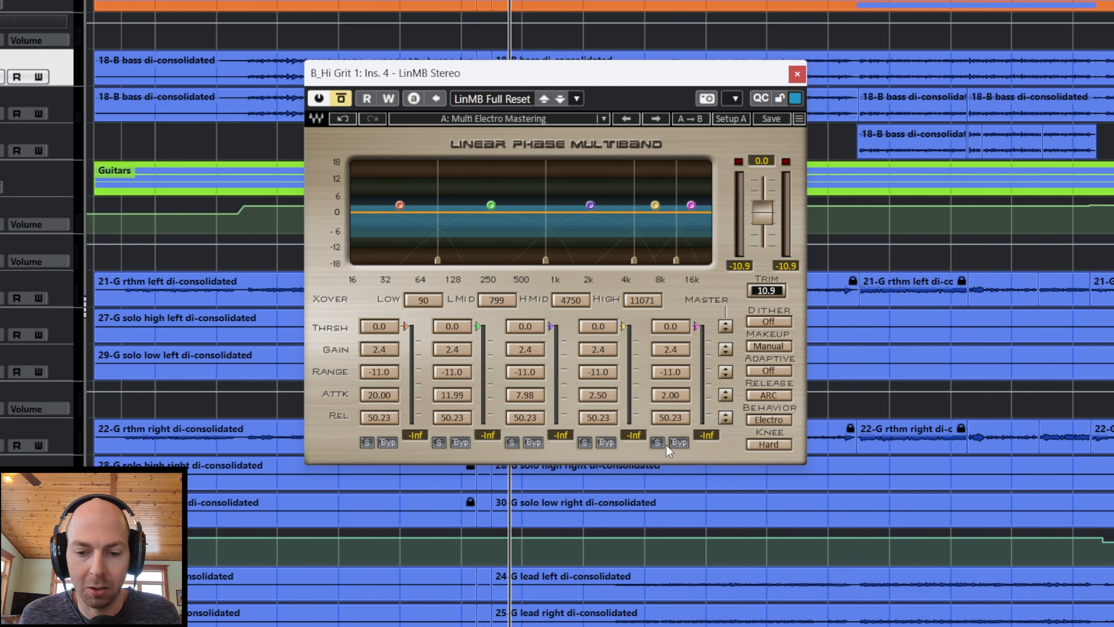
left_click_drag(725, 349, 726, 360)
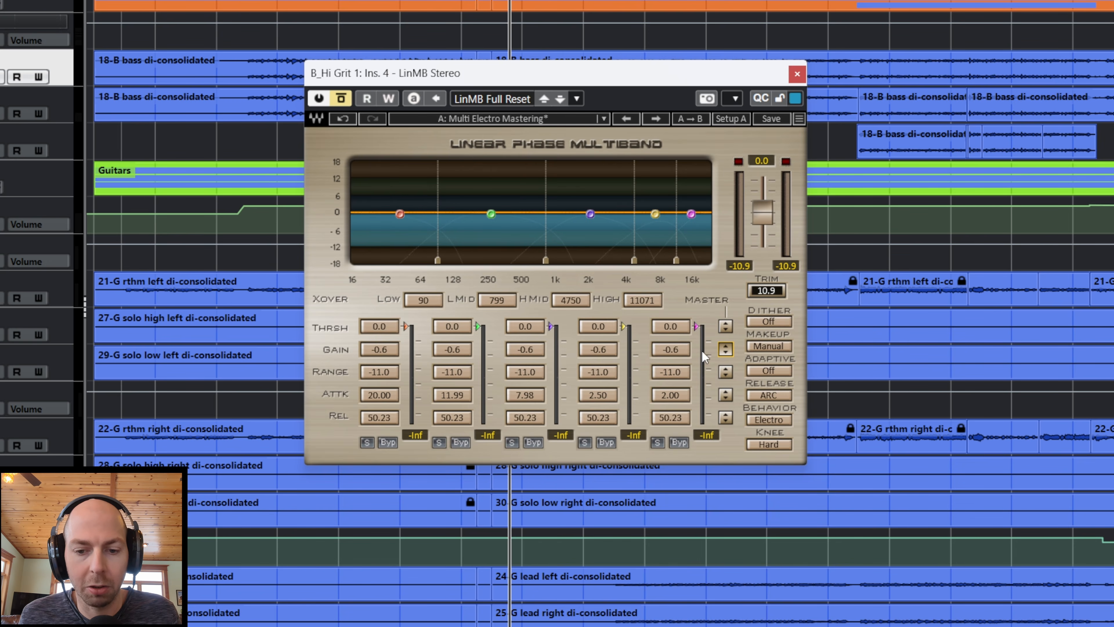
left_click_drag(725, 359, 725, 357)
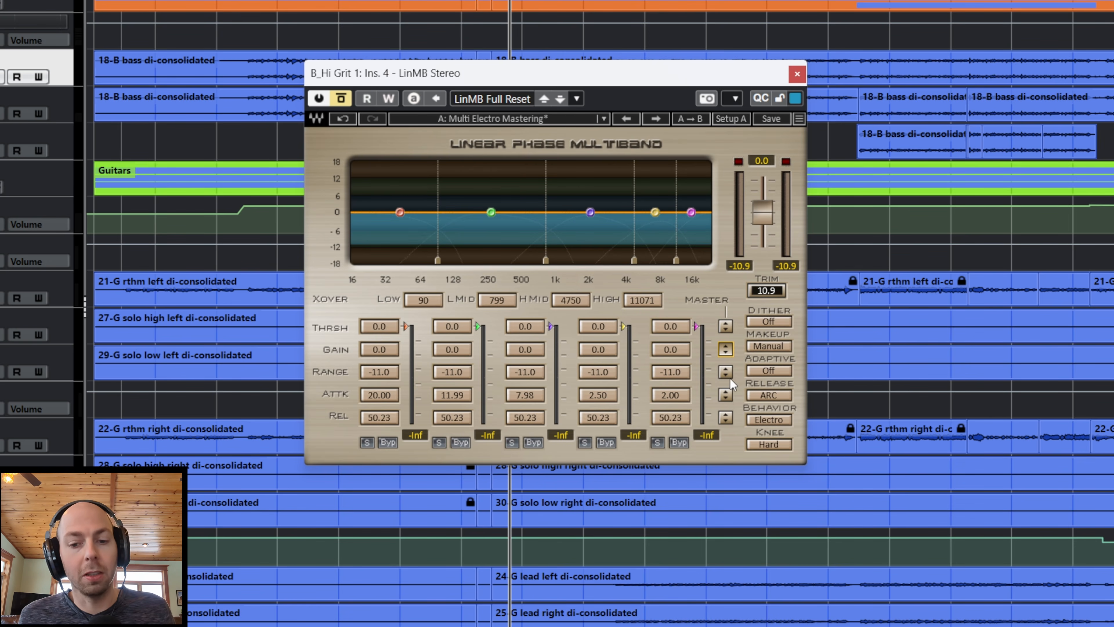
Step: Try the Range of all LinMB bands at 3.4, -7.2 and -21.2, start bass playback, and set the Range to -24.0
mouse_move(725, 371)
left_mouse_down()
mouse_move(726, 356)
mouse_move(729, 382)
left_mouse_up()
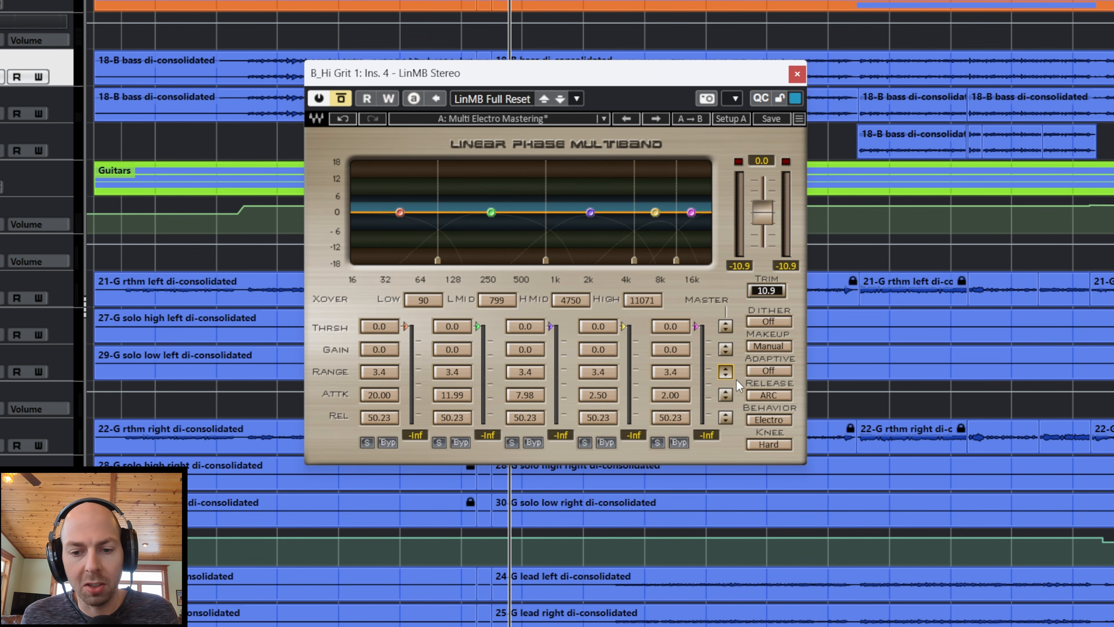
mouse_move(726, 373)
left_mouse_down()
mouse_move(725, 362)
mouse_move(726, 375)
left_mouse_up()
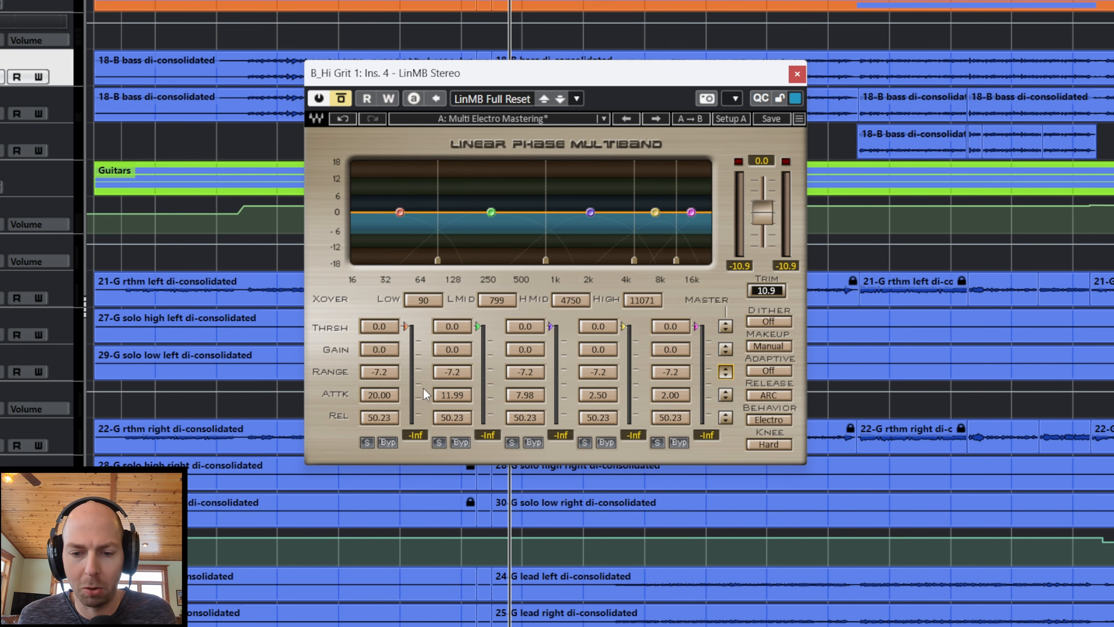
left_click_drag(726, 372, 725, 386)
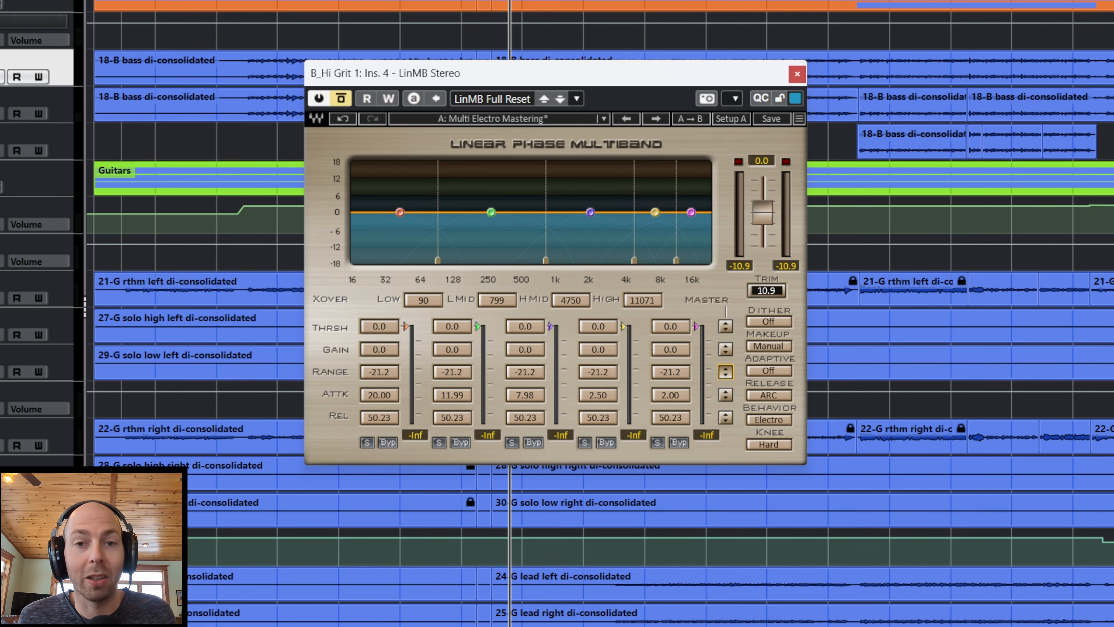
left_click_drag(725, 386, 726, 373)
key("space")
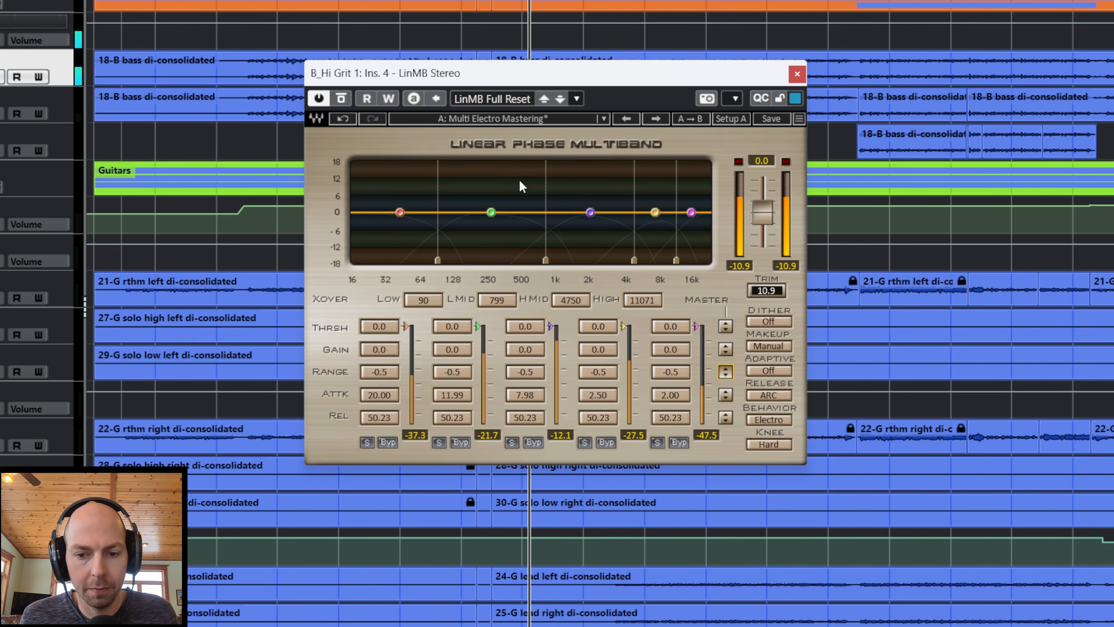
left_click_drag(725, 372, 725, 386)
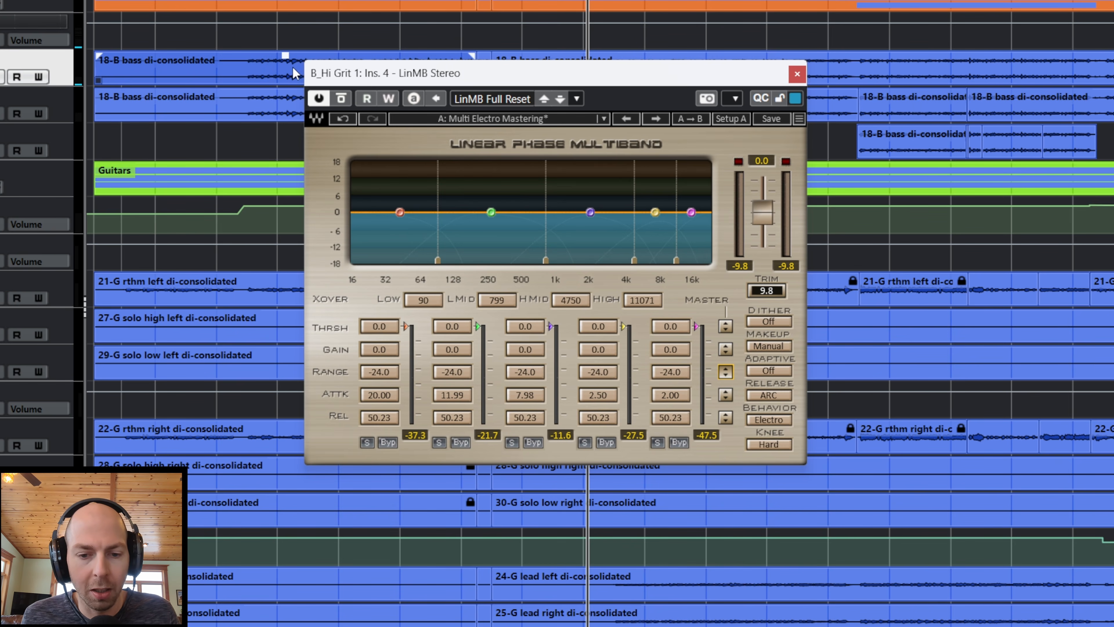
Step: Set the threshold of all LinMB bands to -17.7 while the bass plays
left_click(726, 326)
key("space")
left_click_drag(726, 325, 725, 362)
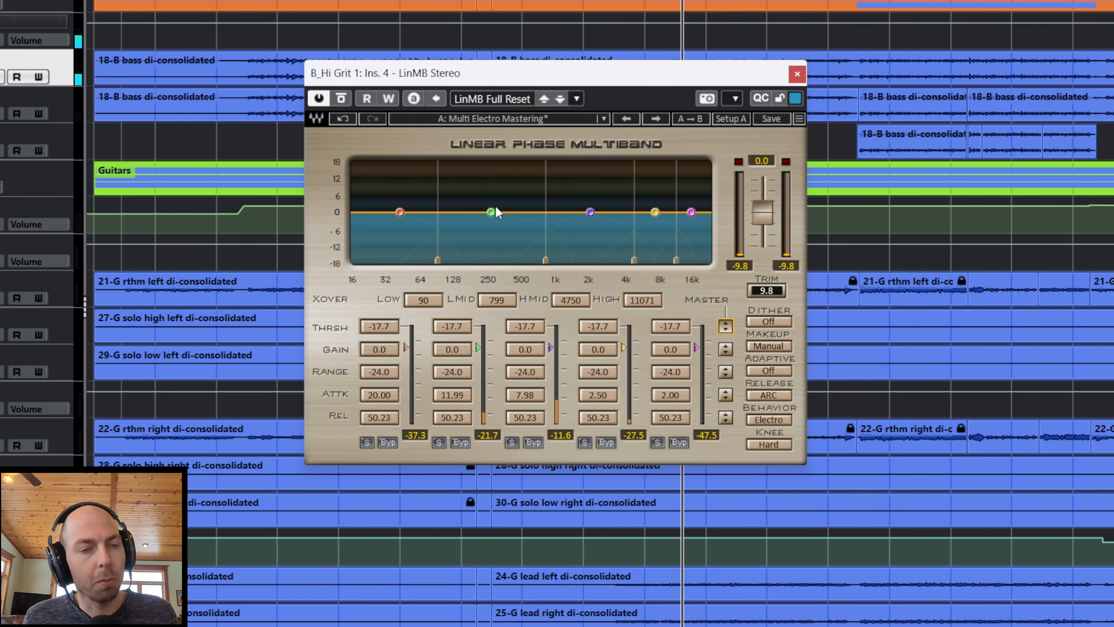
Step: Adjust the second band's threshold to -16.1 and on to -23.8, toggling bass playback to listen
left_click(462, 327)
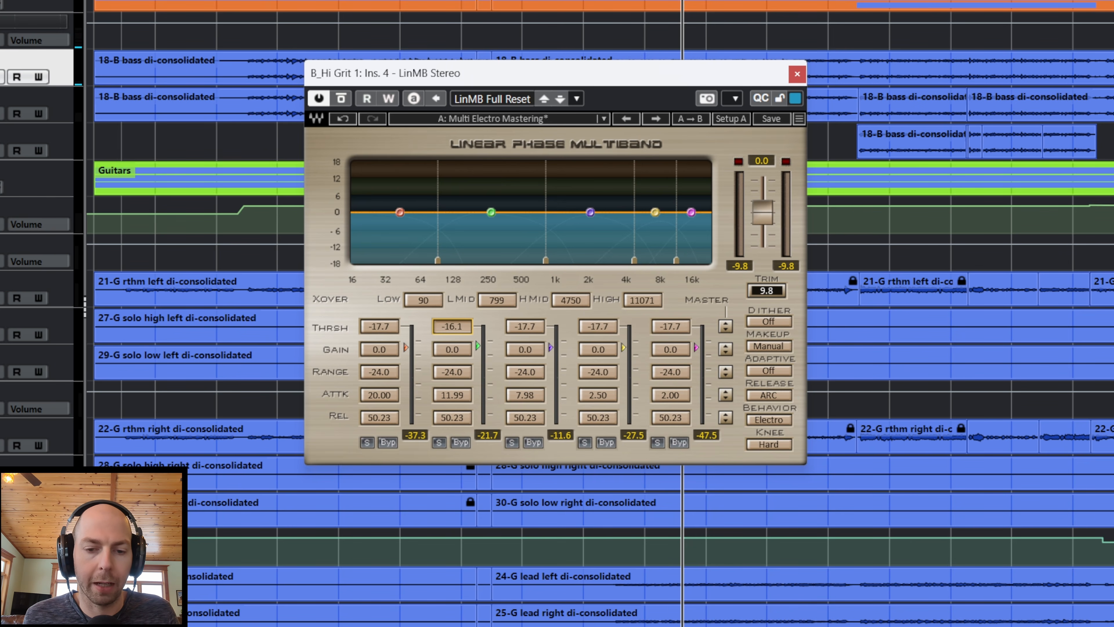
key("space")
mouse_move(459, 325)
left_mouse_down()
mouse_move(460, 361)
mouse_move(456, 313)
left_mouse_up()
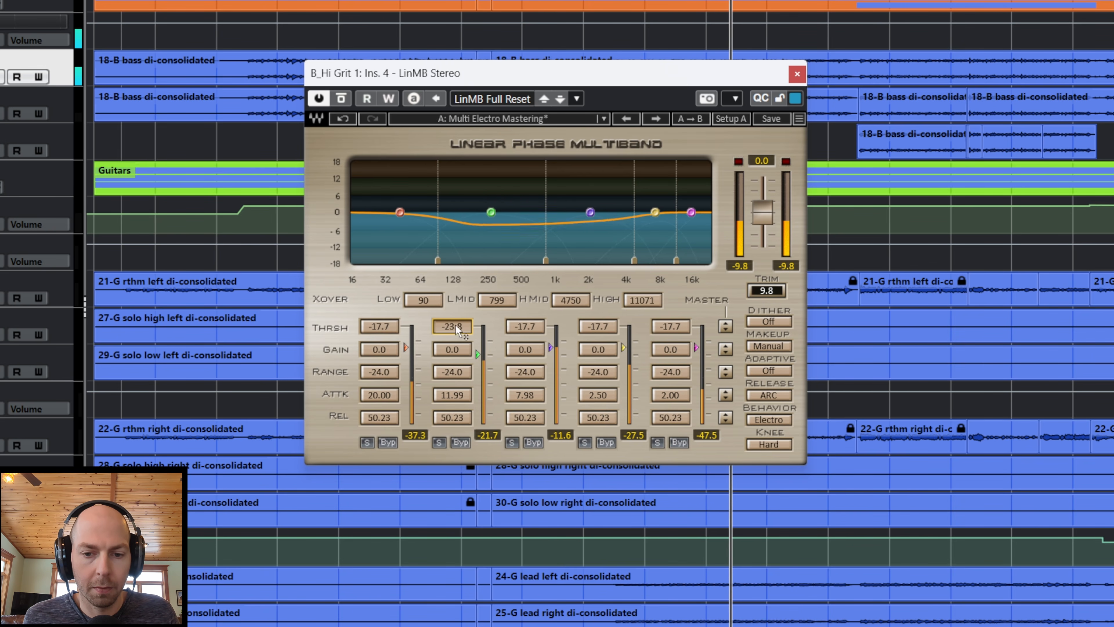
key("space")
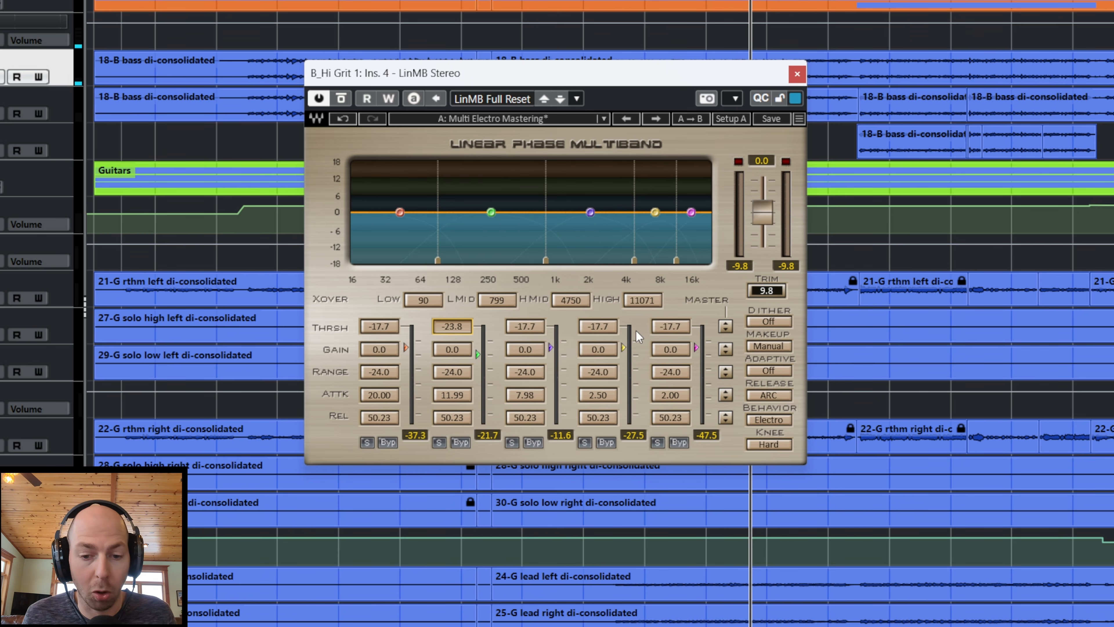
Step: Try the fourth band's attack at 1.09 and 3.56, set it to 7.26, and play the bass
mouse_move(598, 395)
left_mouse_down()
mouse_move(598, 382)
mouse_move(600, 415)
left_mouse_up()
key("space")
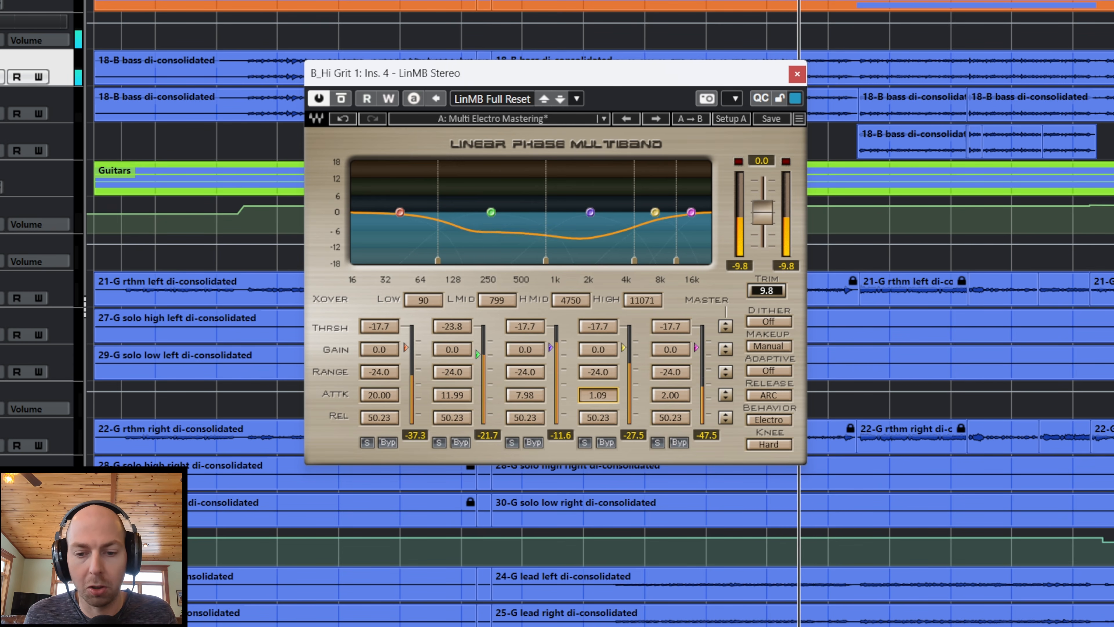
key("space")
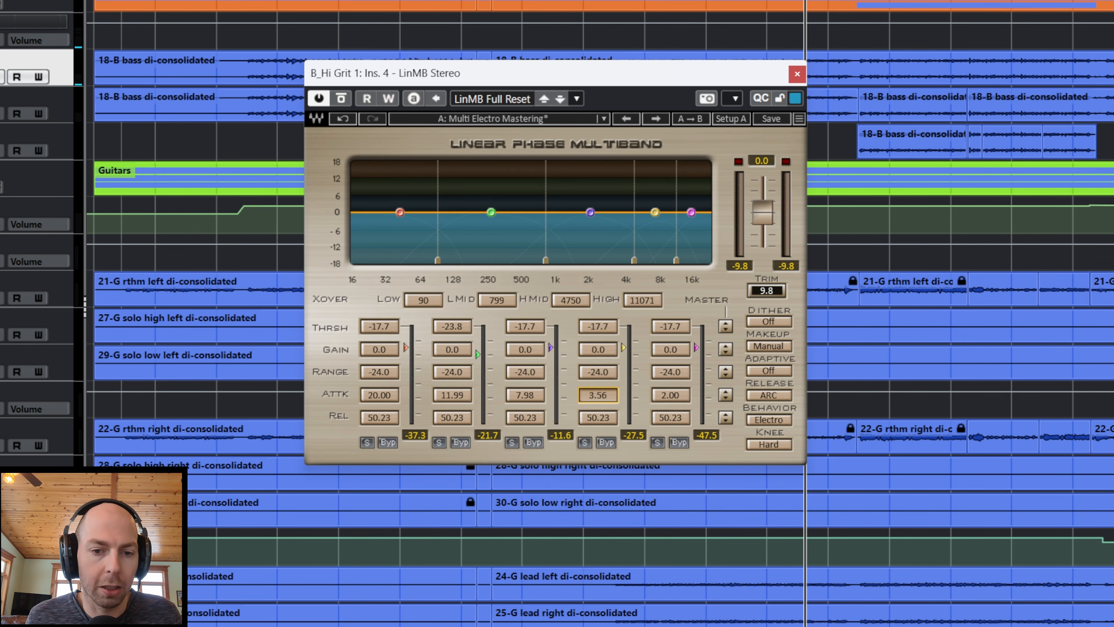
left_click_drag(598, 394, 597, 391)
key("space")
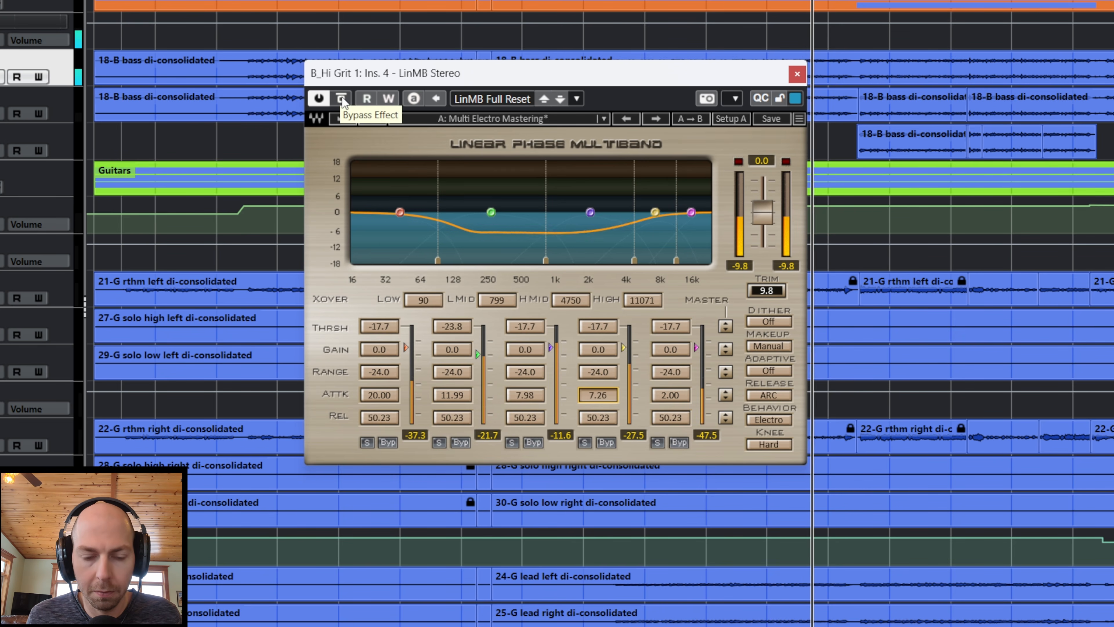
Step: Compare the bass twice with LinMB bypassed and active during playback
left_click(342, 98)
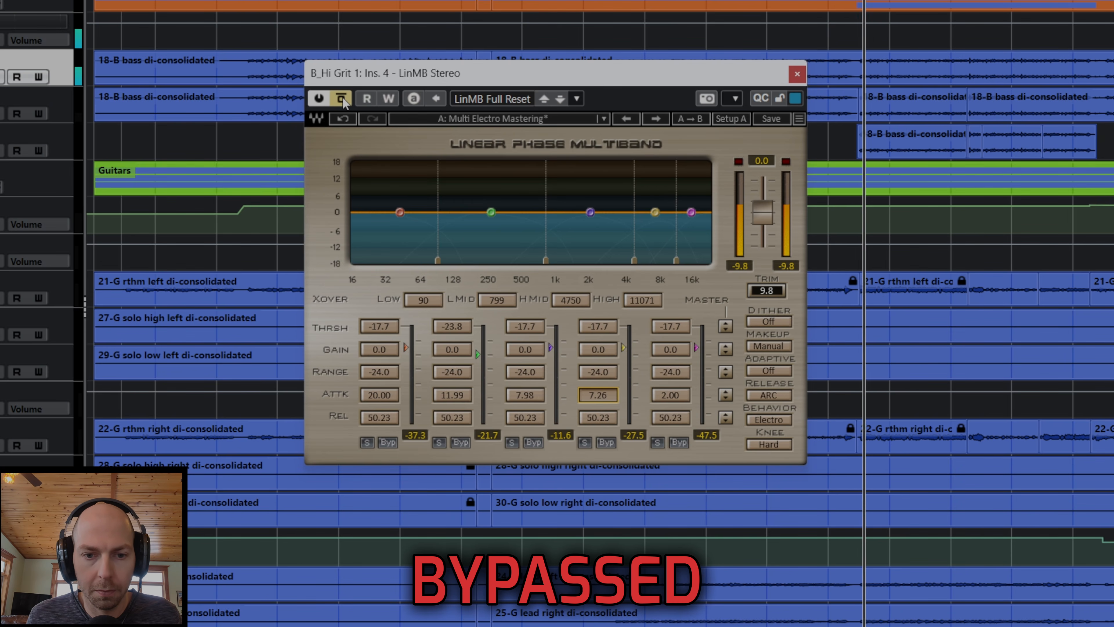
left_click(342, 98)
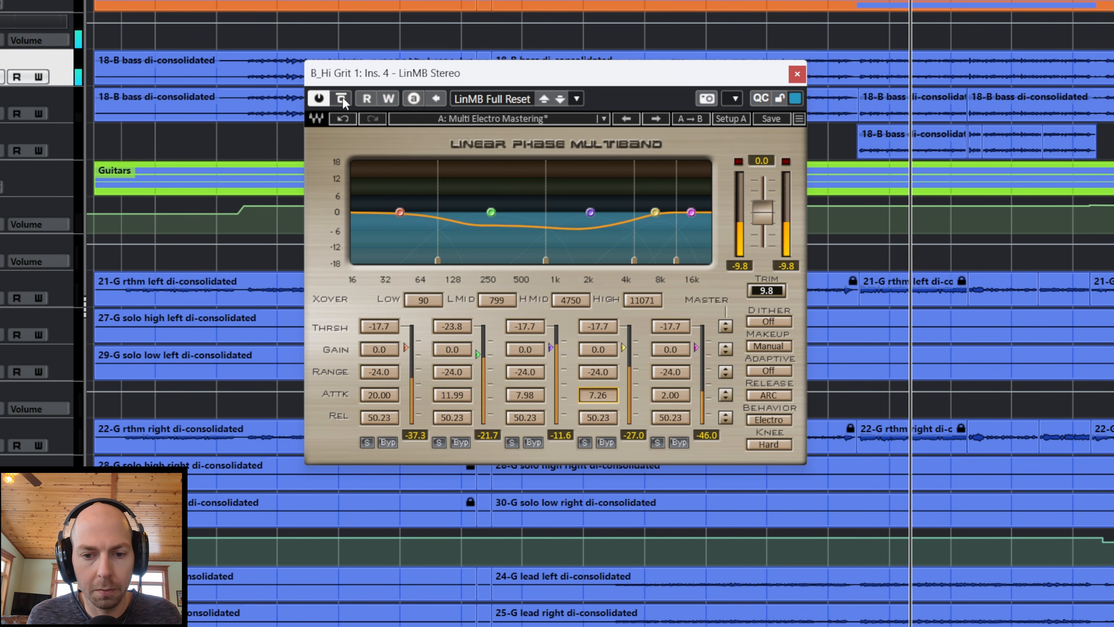
left_click(342, 98)
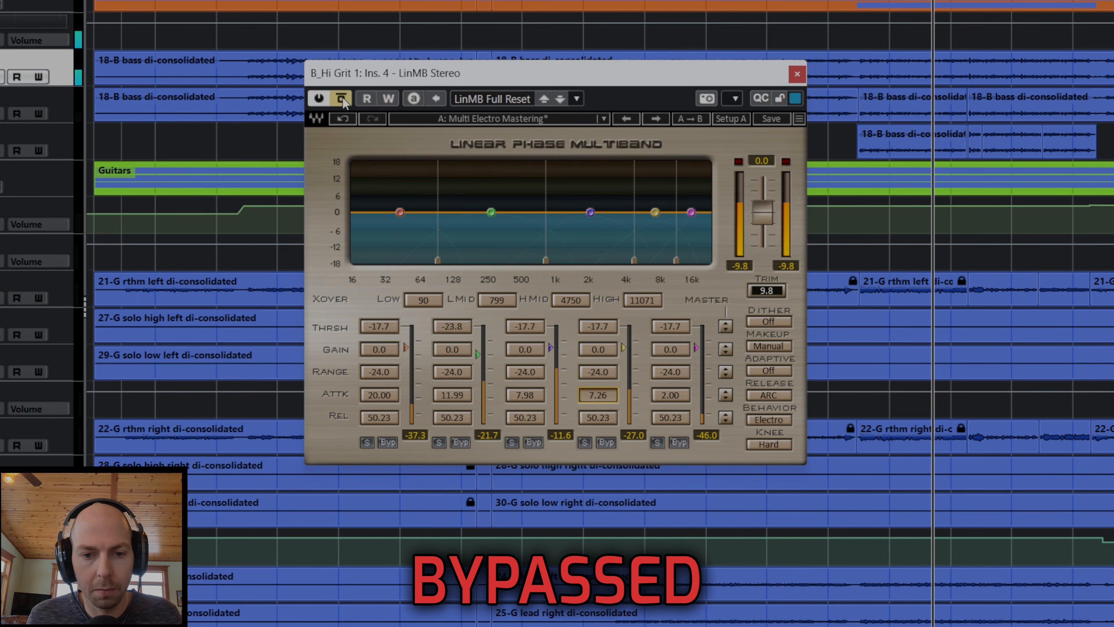
left_click(342, 98)
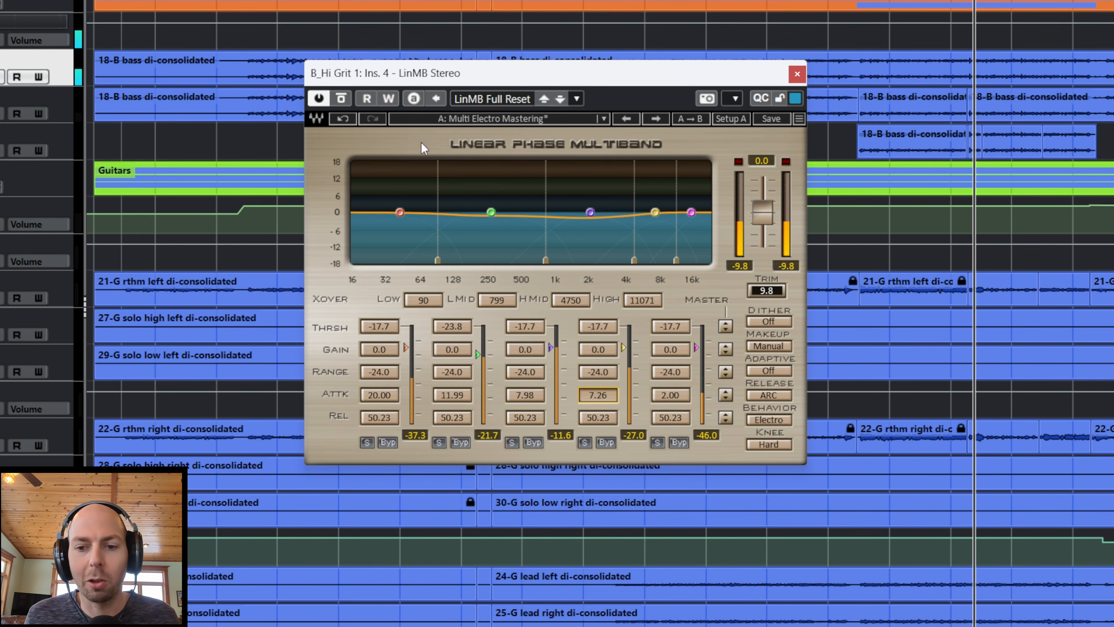
Step: Close the bass's LinMB window and open the LinMB Stereo insert on the PRINT 3 - Mastered channel in the mixer
left_click(797, 73)
left_click(754, 131)
left_click(349, 63)
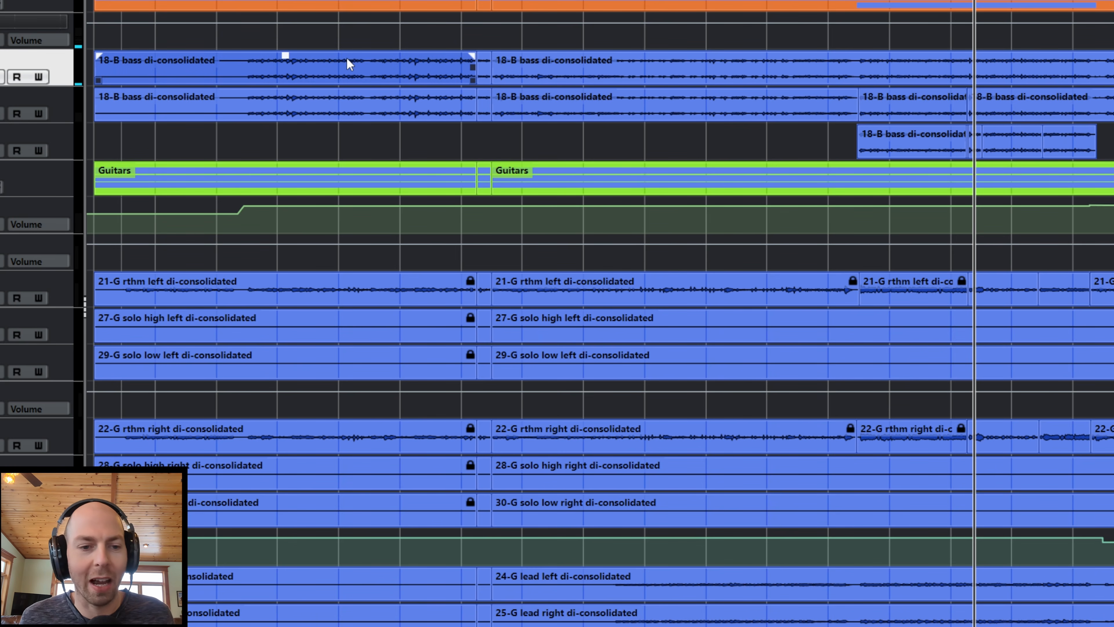
scroll(229, 215, "down", 3)
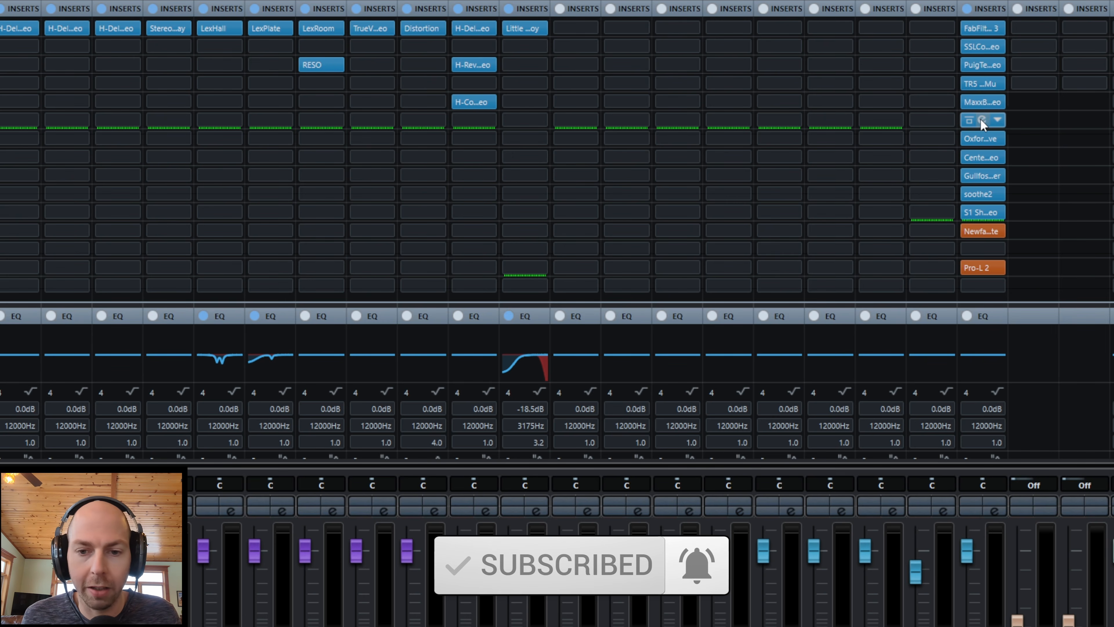
left_click(981, 125)
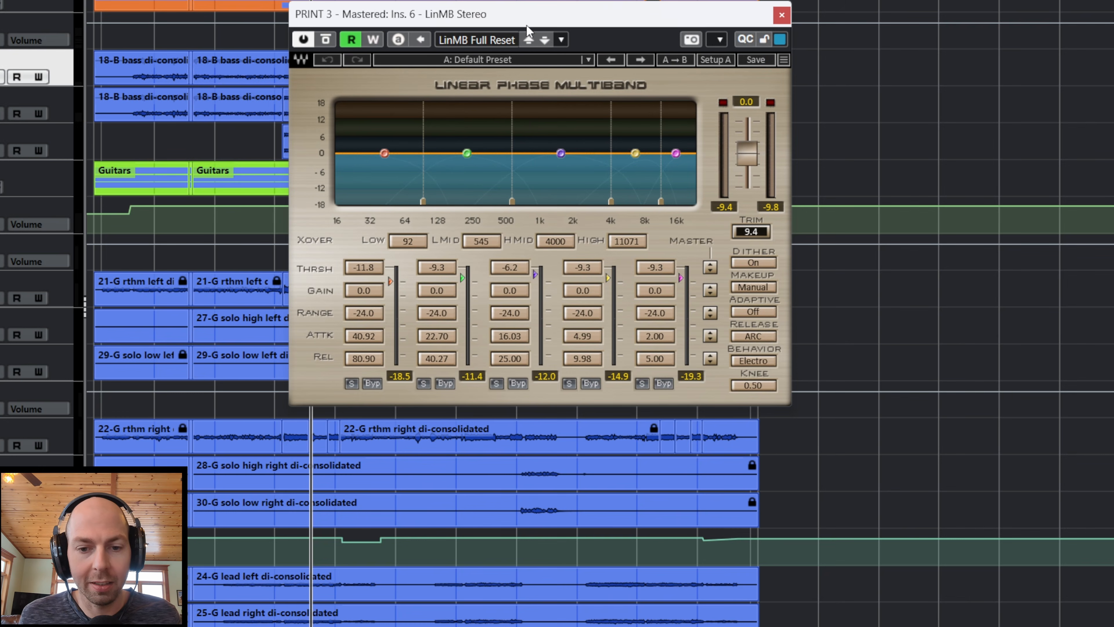
left_click_drag(527, 25, 541, 14)
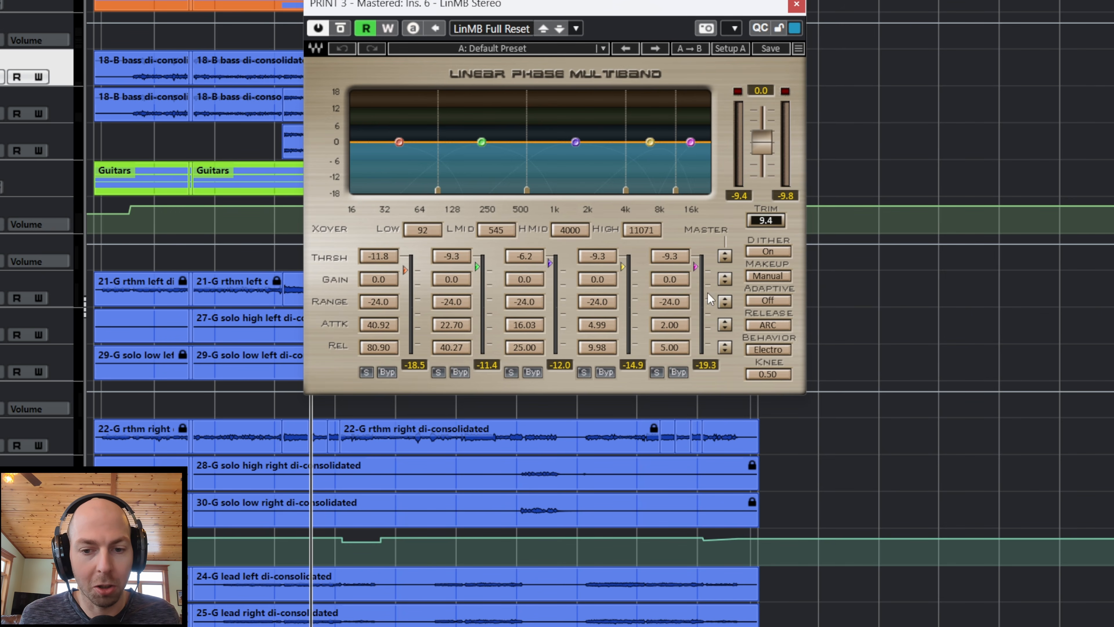
Step: Adjust the Range of all LinMB bands together, trying -1.8 and -24.0, then -18.4, and nudging it down slightly
left_click_drag(725, 308, 724, 305)
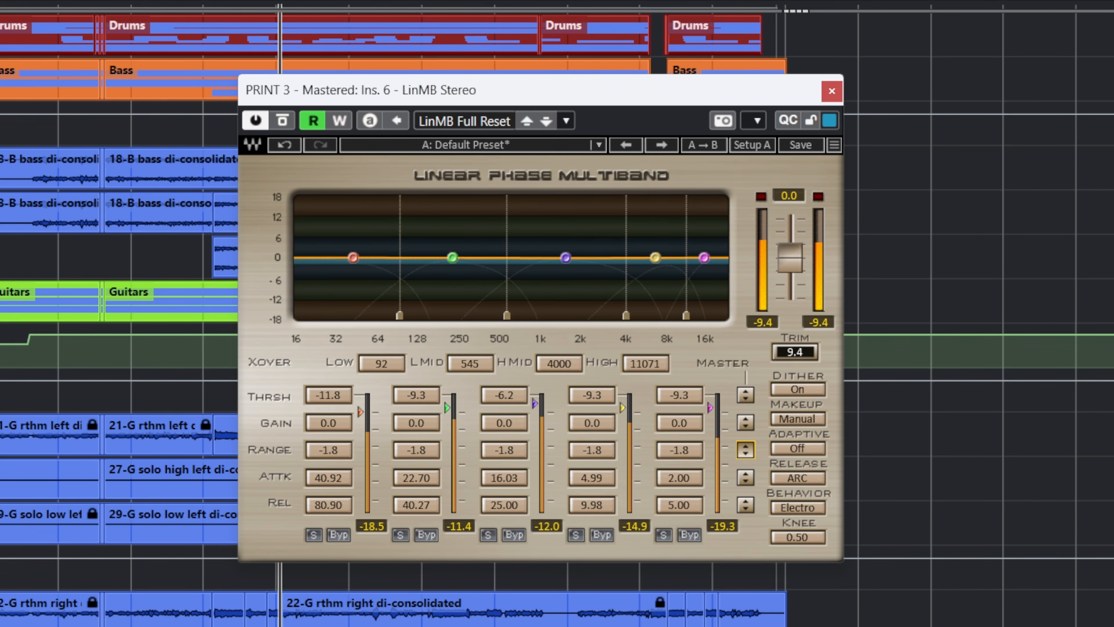
left_click_drag(744, 452, 745, 548)
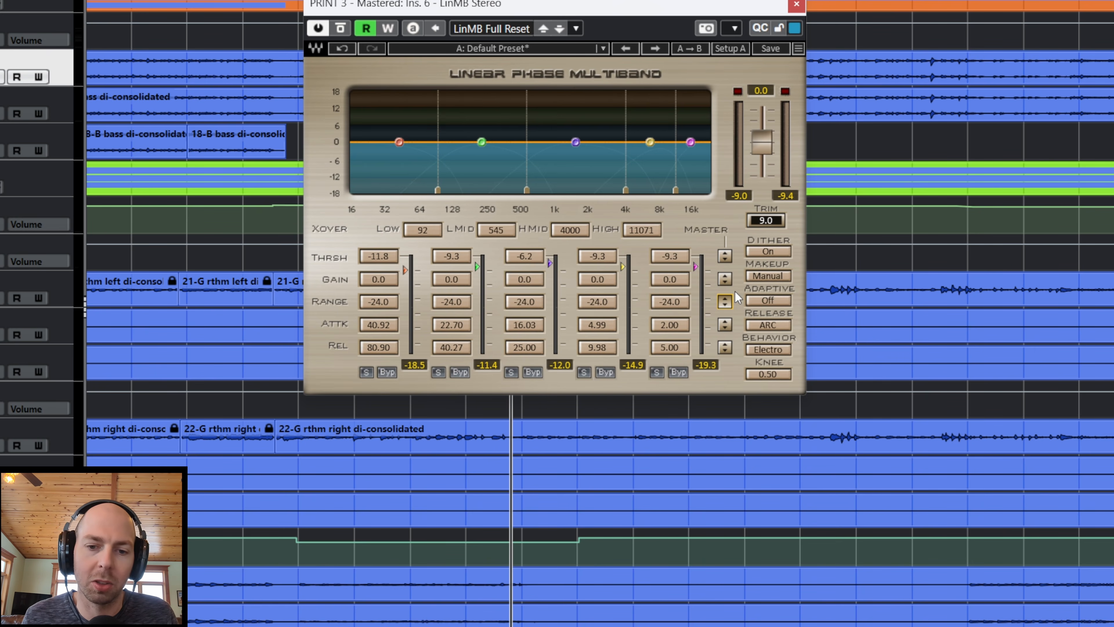
left_click_drag(724, 301, 725, 283)
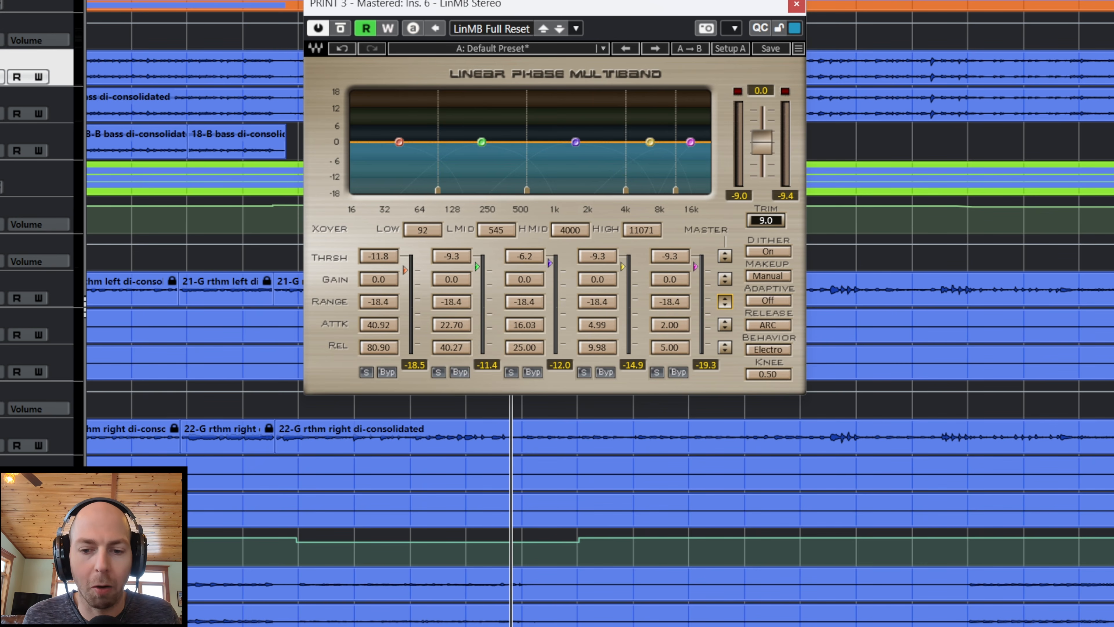
left_click_drag(724, 301, 724, 306)
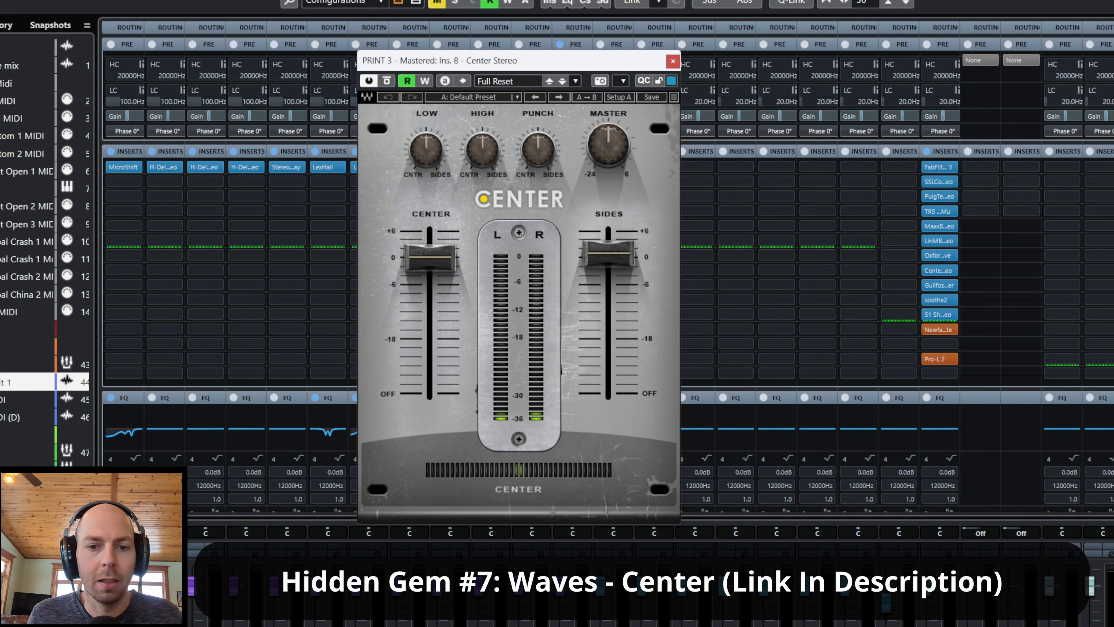
Step: Hide the mixer, move the Center window aside, and set its Sides level to 0.7 dB
key("F3")
left_click_drag(543, 66, 643, 97)
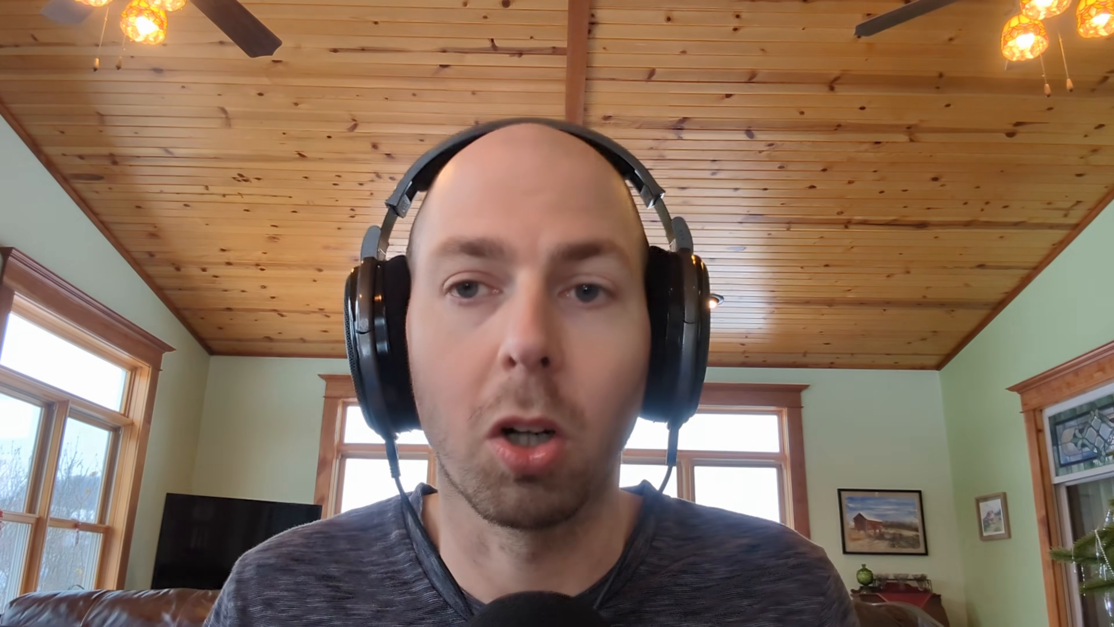
mouse_move(718, 293)
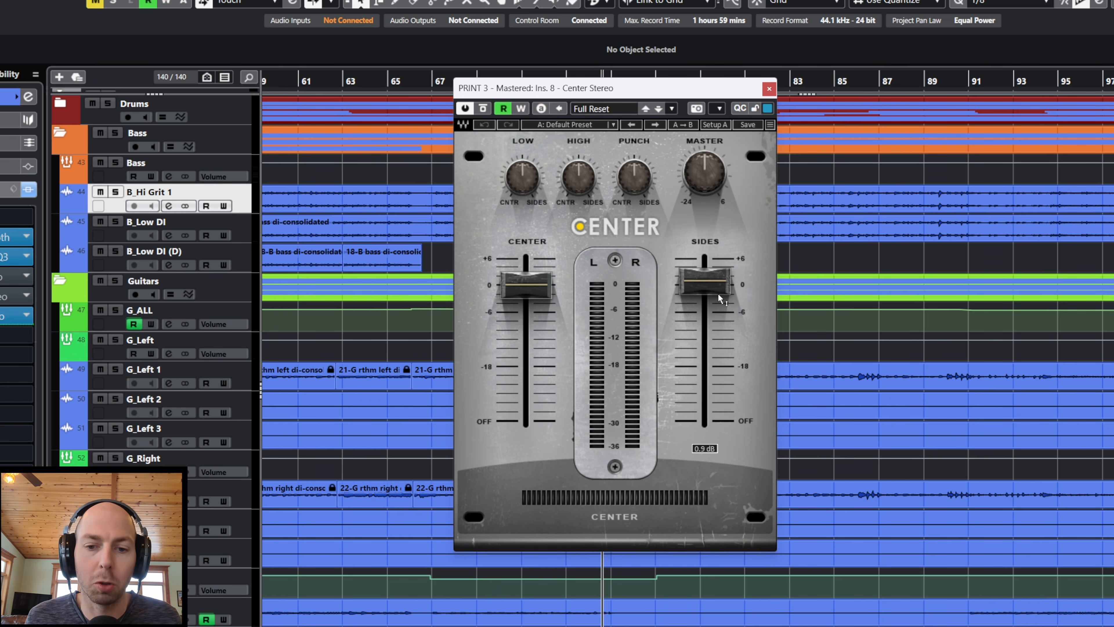
mouse_move(721, 295)
left_mouse_down()
mouse_move(716, 283)
mouse_move(704, 293)
left_mouse_up()
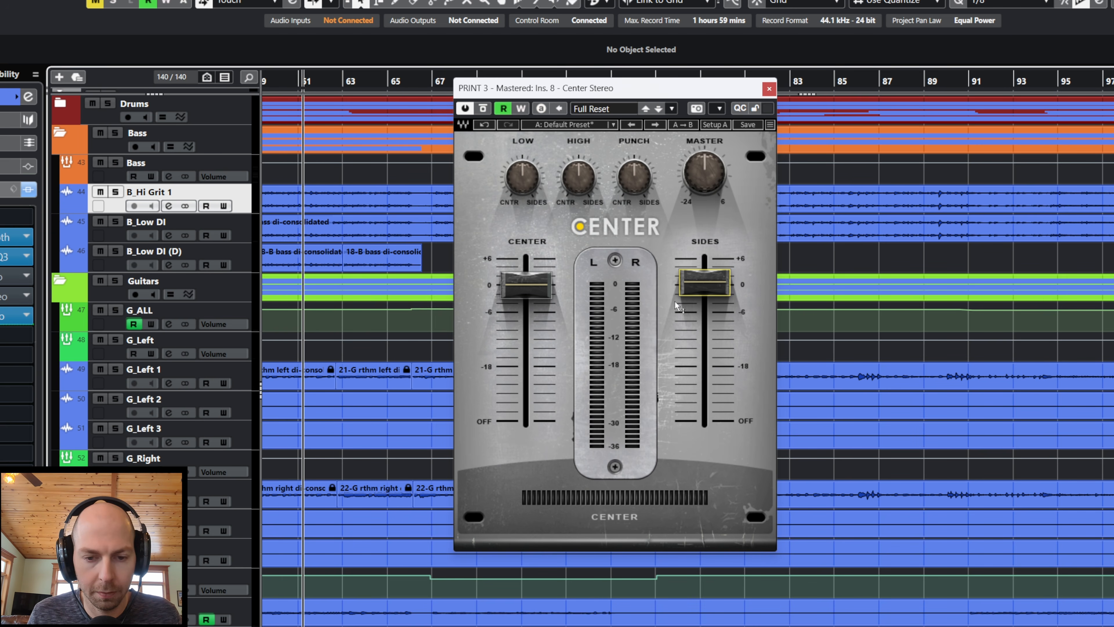
Step: Play the mix and try Center's Sides level raised close to +6
key("space")
left_click_drag(711, 285, 710, 263)
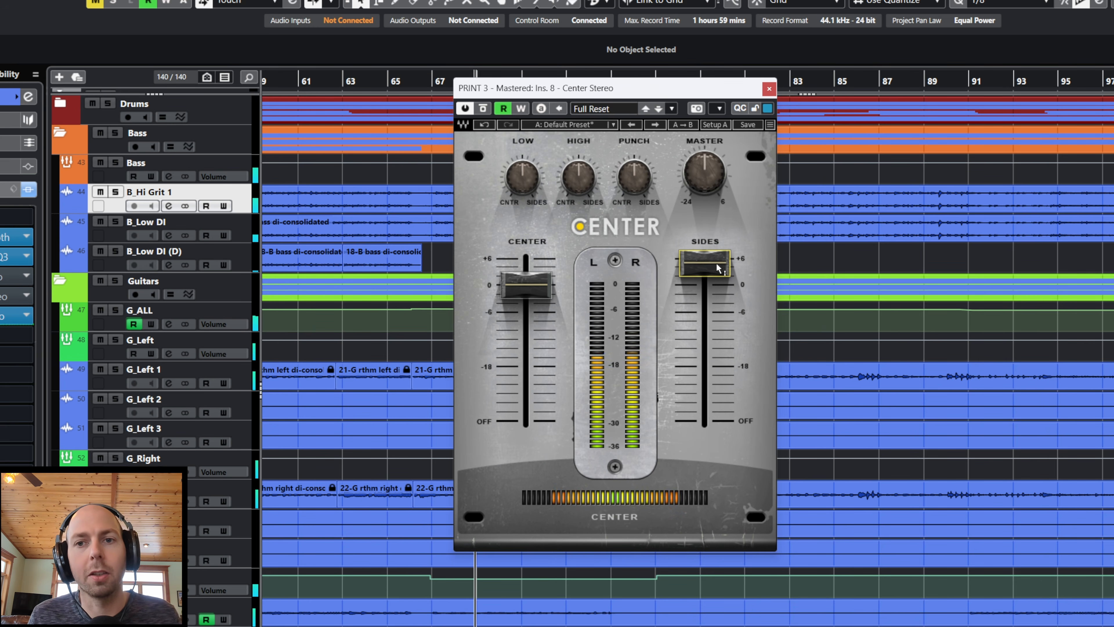
mouse_move(719, 269)
left_mouse_down()
mouse_move(719, 293)
mouse_move(718, 265)
left_mouse_up()
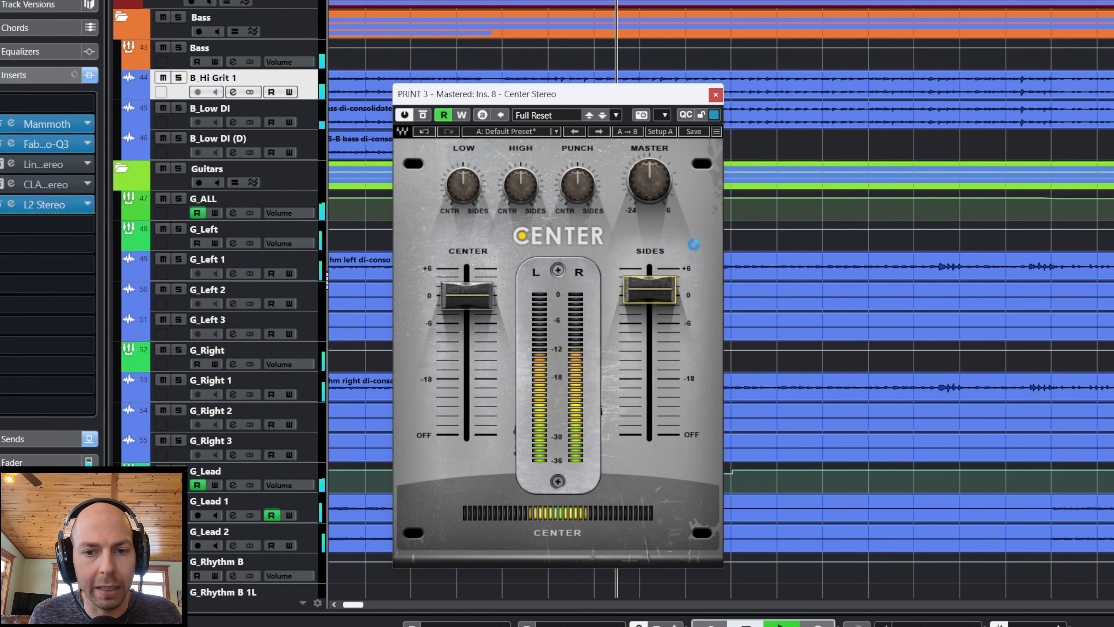
Step: Play the mix from a different song position, try Center's Sides level at 1.8 dB, and lower it slightly
left_click_drag(679, 0, 1067, 1)
key("space")
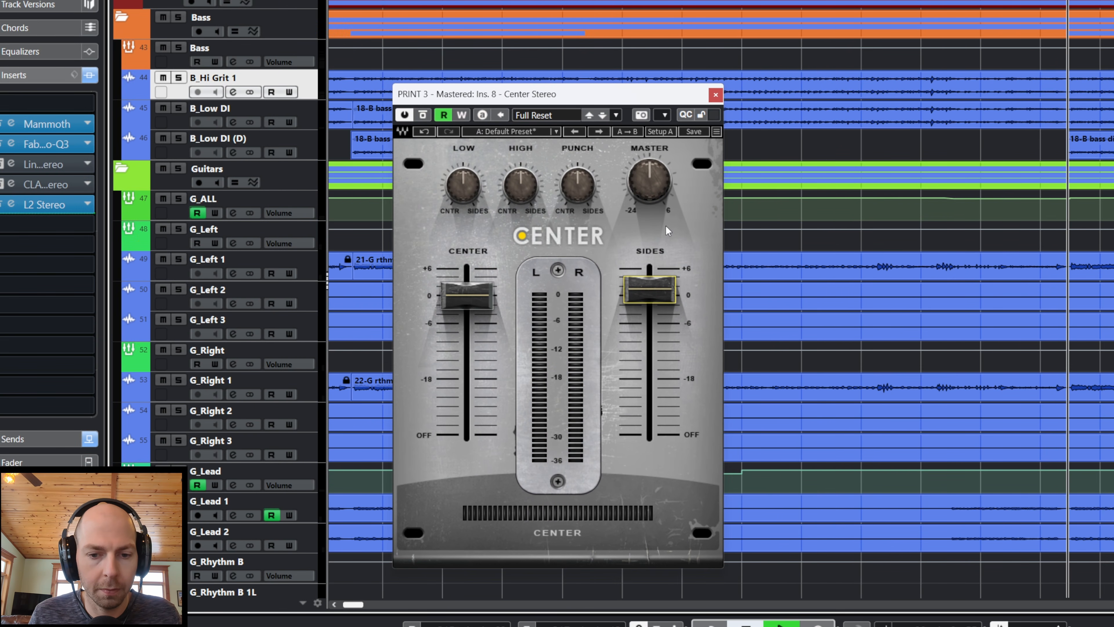
mouse_move(649, 289)
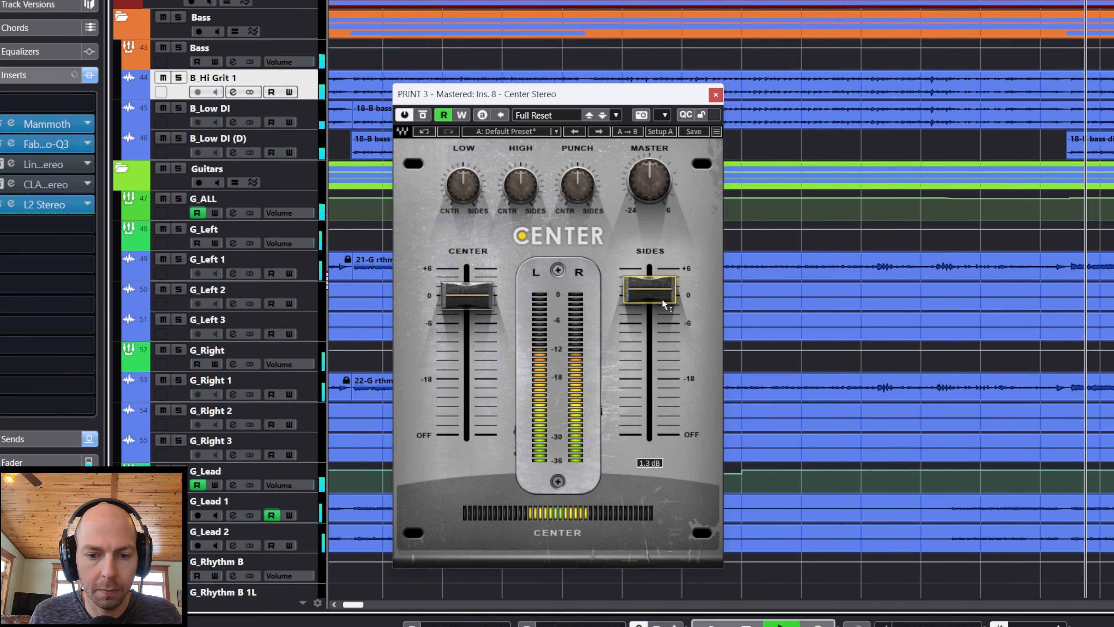
left_click_drag(660, 303, 660, 296)
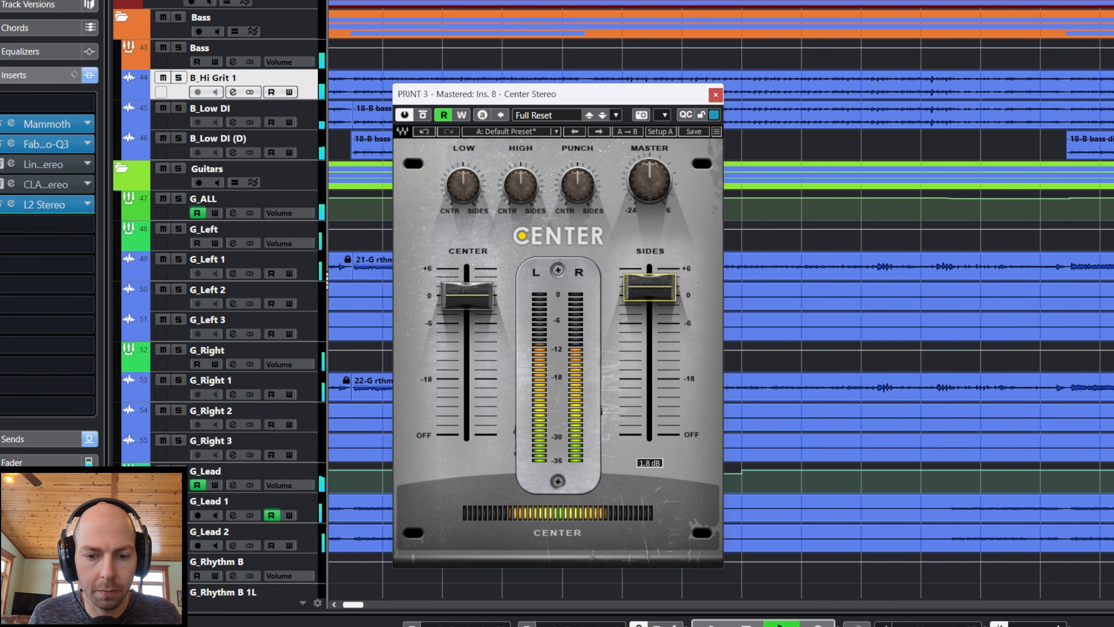
left_click_drag(649, 288, 648, 291)
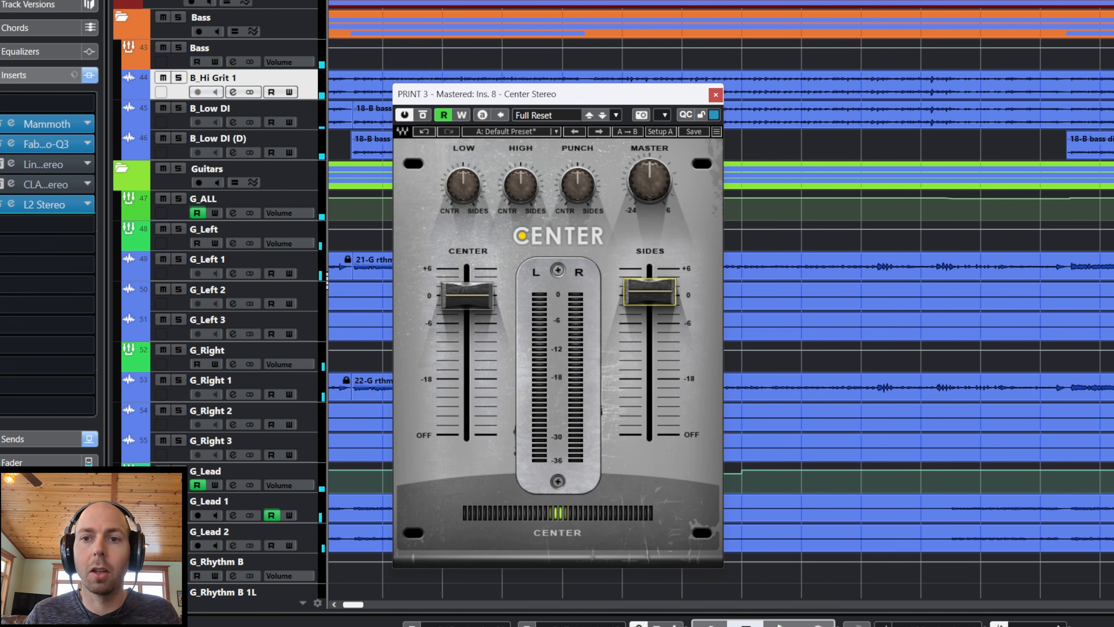
Step: Compare the mix three times with Center bypassed and active during playback
left_click(422, 115)
key("space")
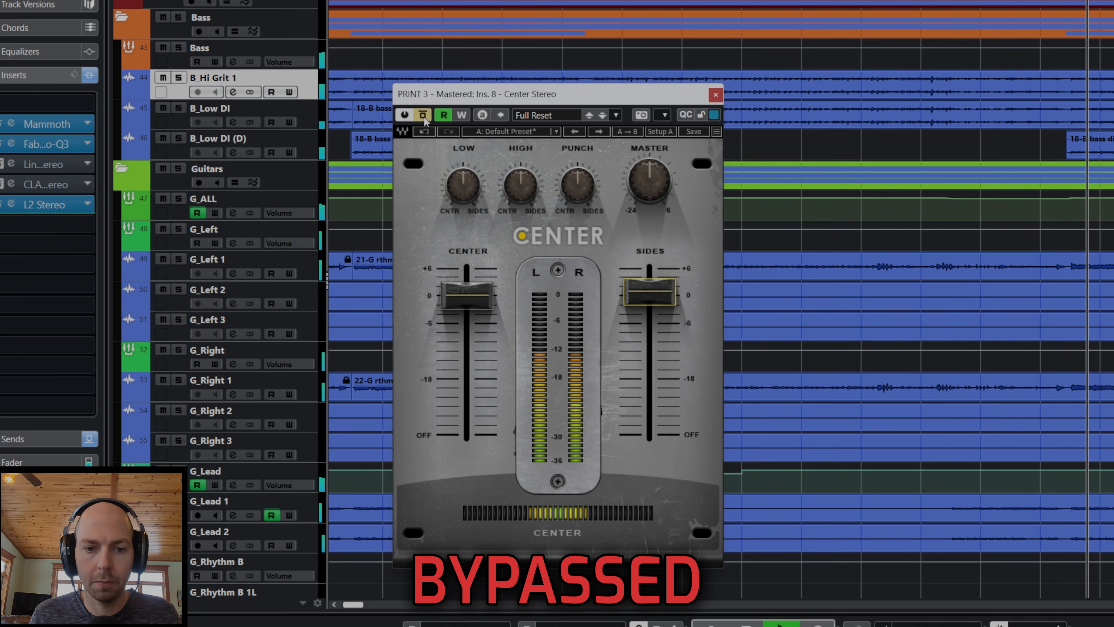
left_click(424, 116)
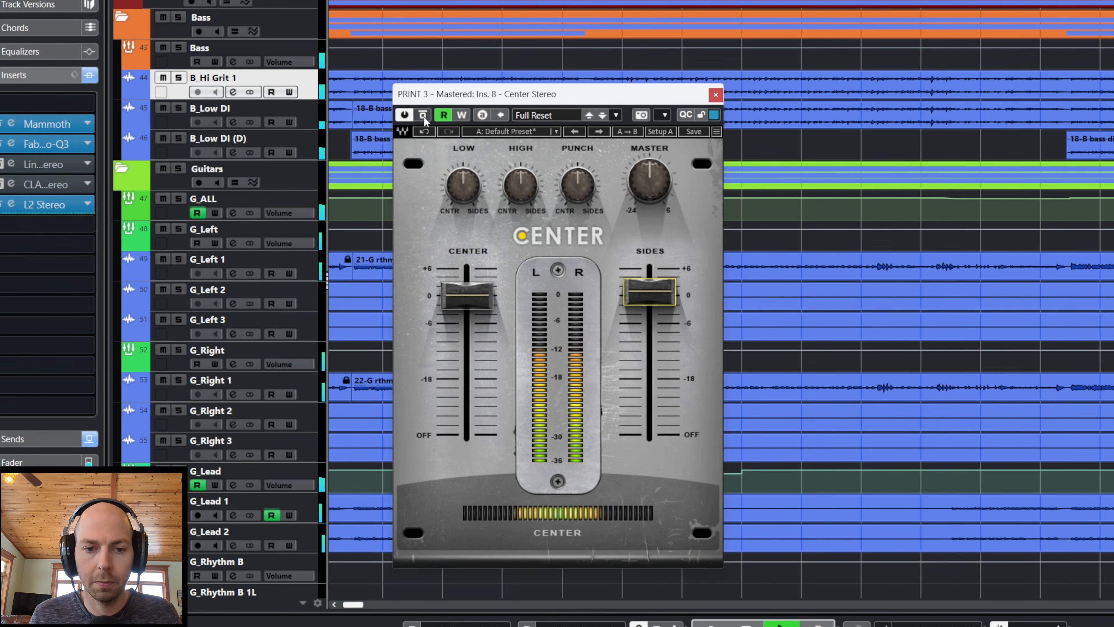
left_click(423, 116)
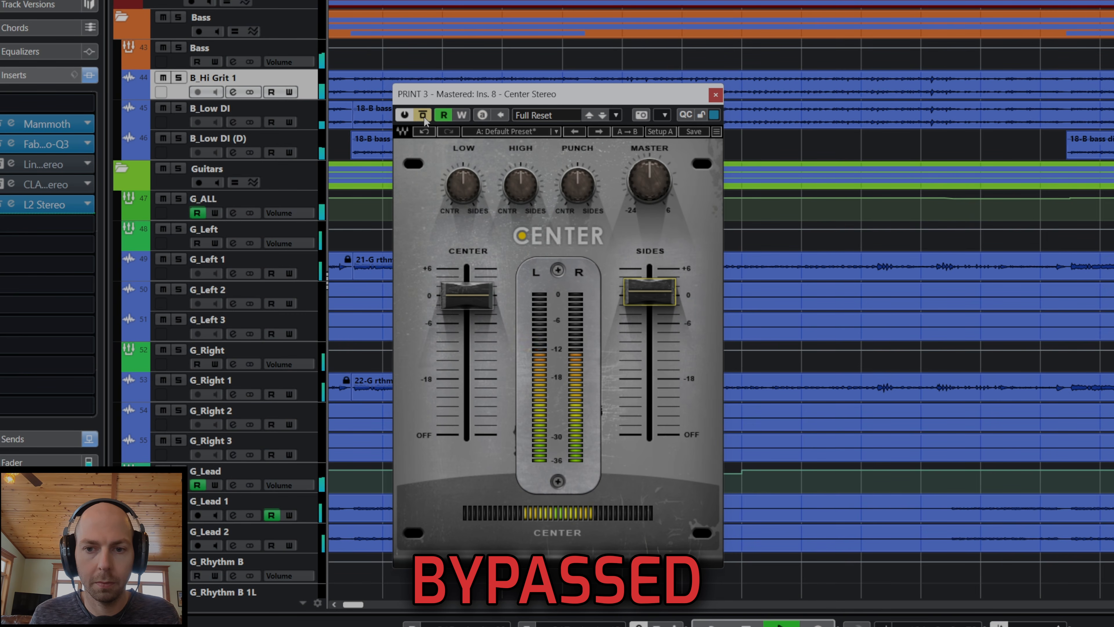
left_click(423, 116)
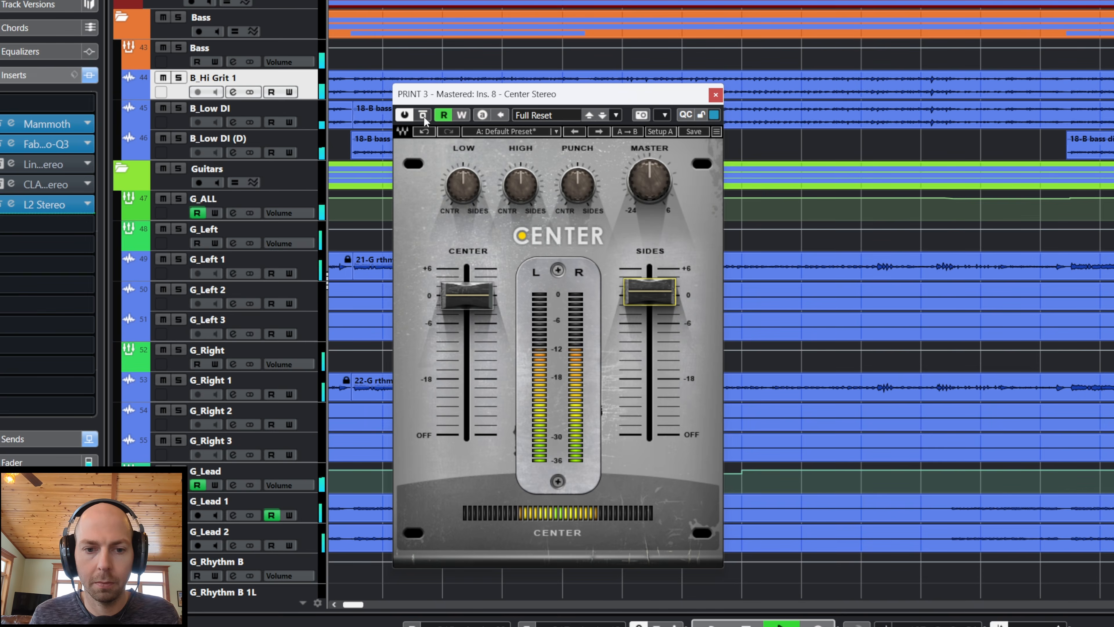
left_click(423, 116)
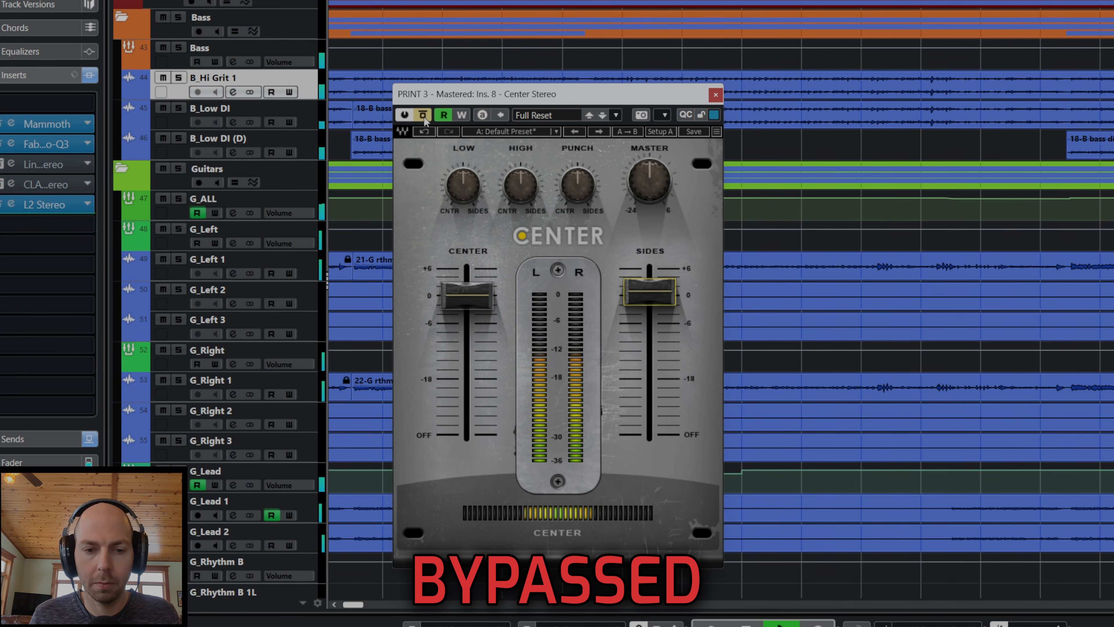
left_click(424, 116)
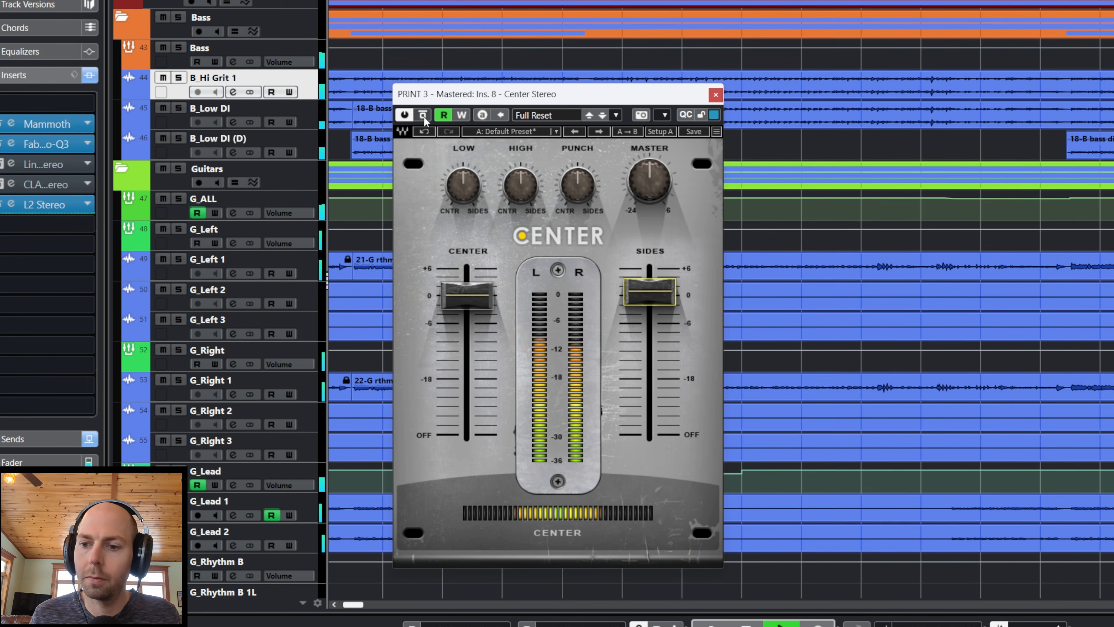